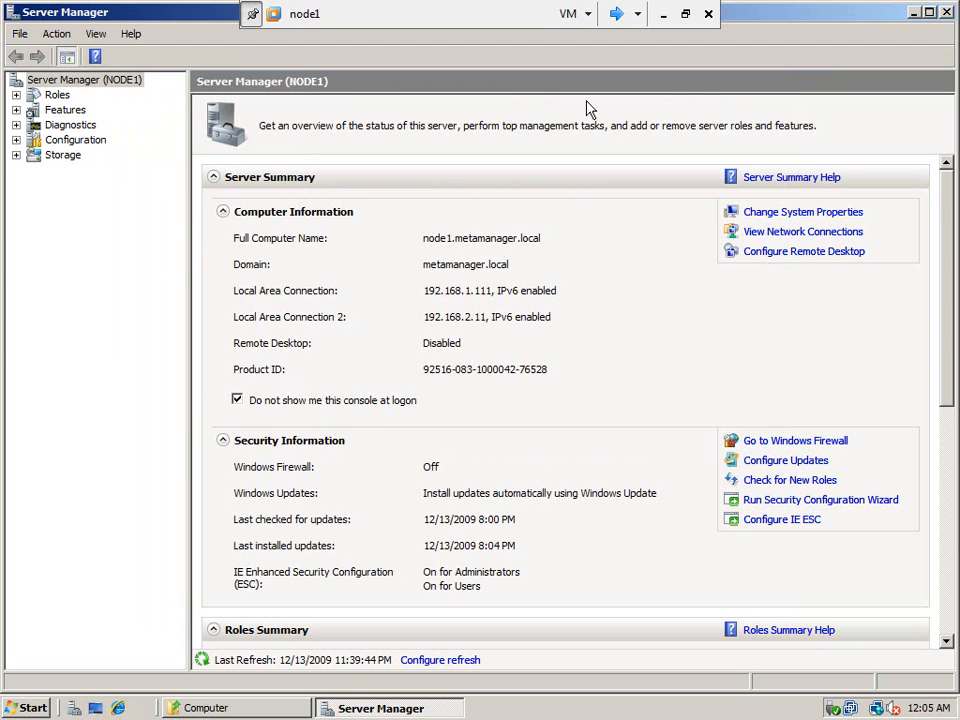
- Switch to node2, close its Failover Clustering installation results, and return to node1
click(617, 18)
click(617, 16)
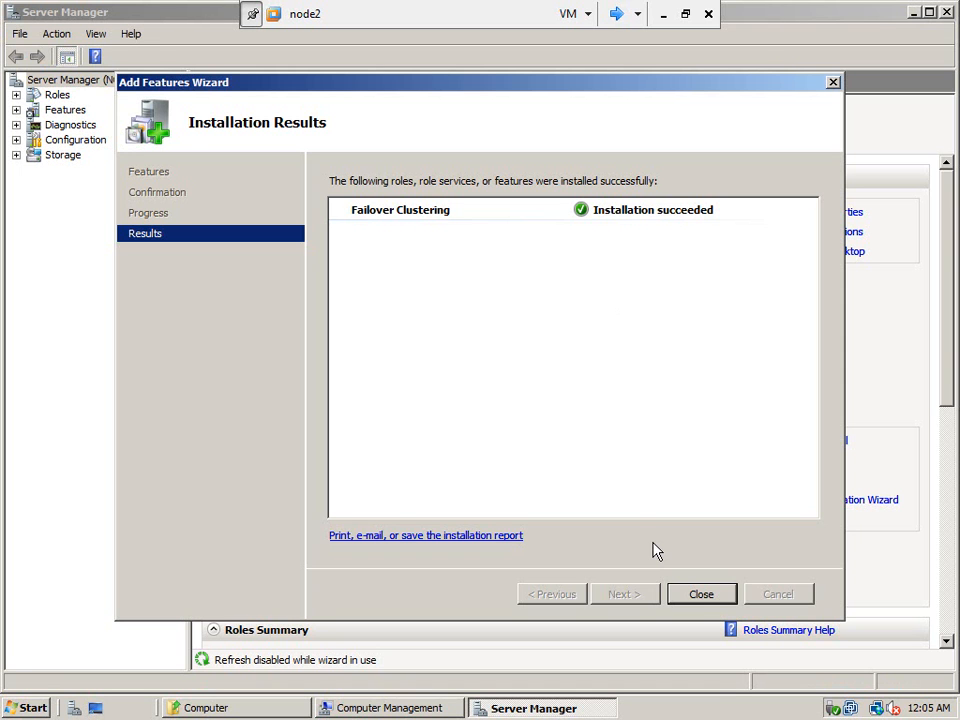
click(701, 597)
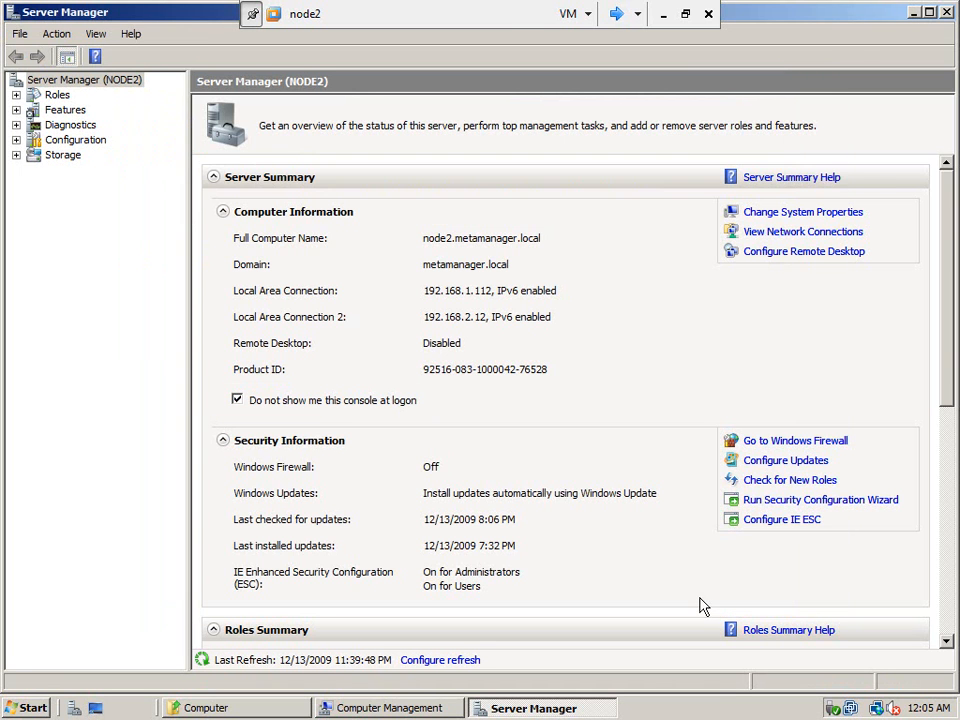
click(617, 15)
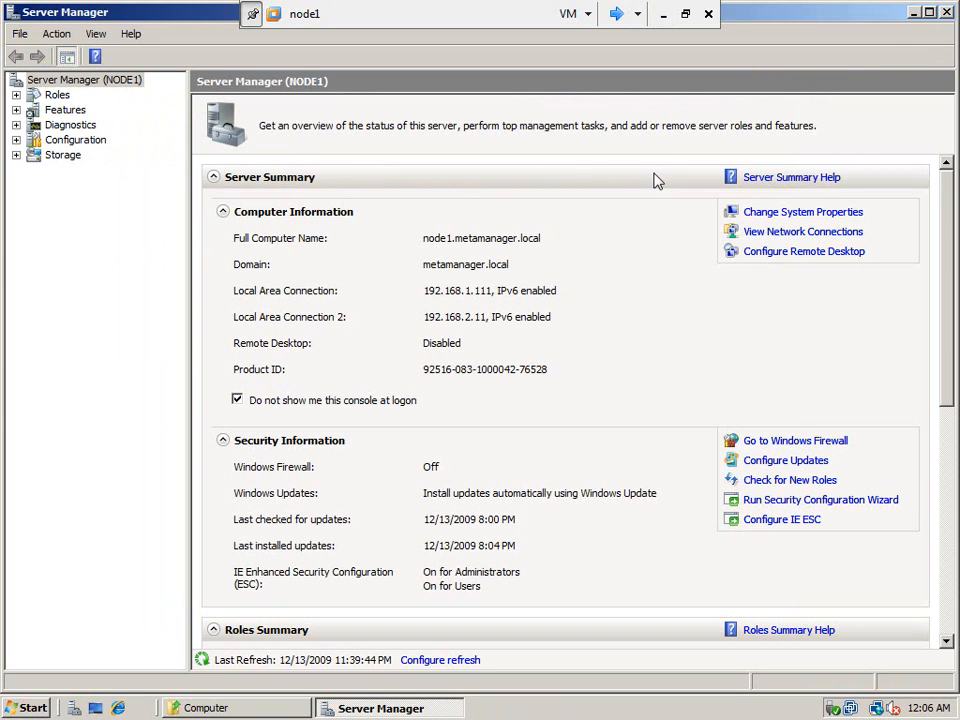
- Close Server Manager on node1 and launch Failover Cluster Management from Administrative Tools
click(951, 13)
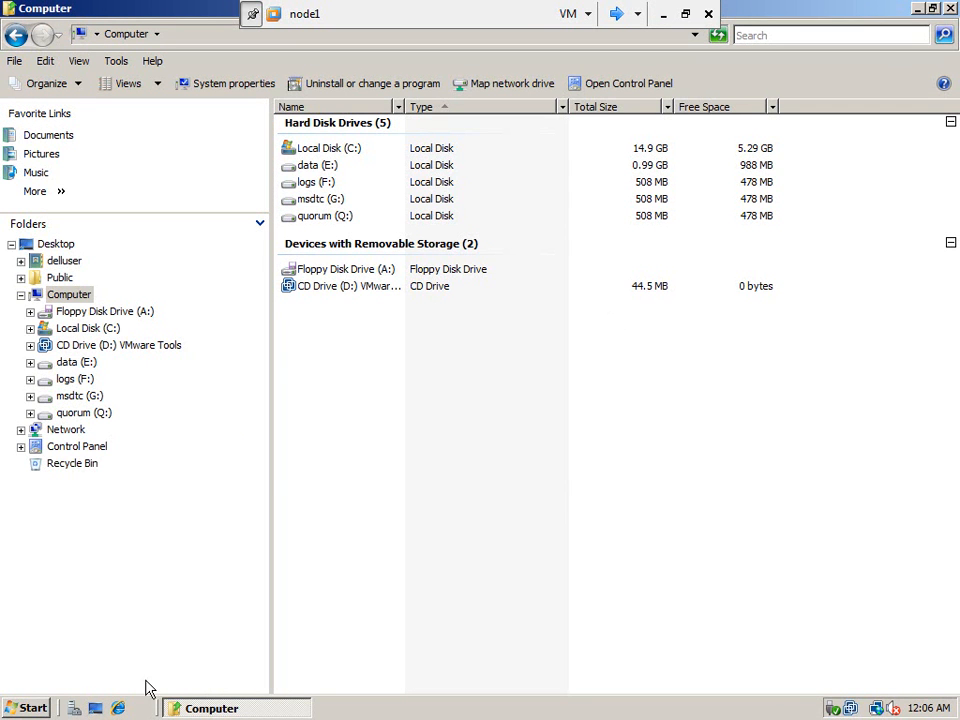
click(28, 708)
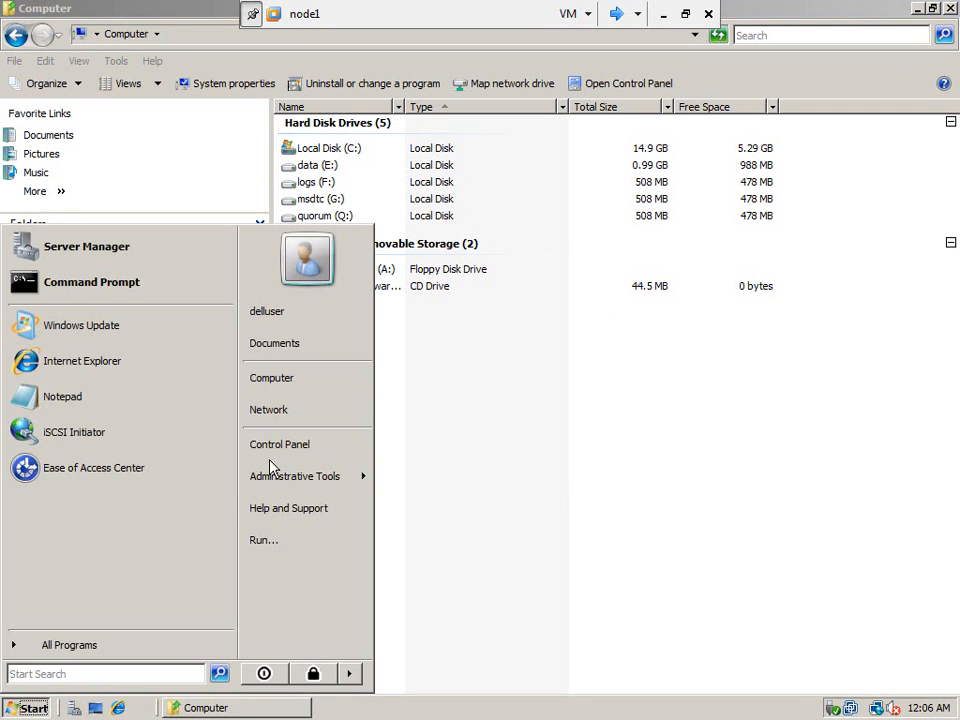
mouse_move(323, 480)
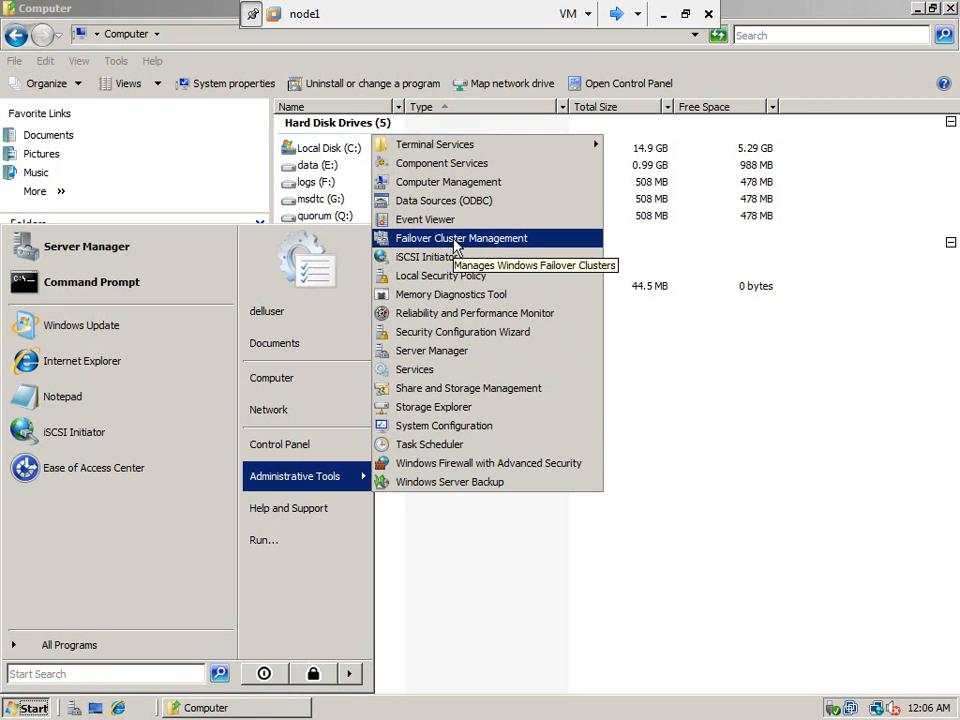
click(455, 240)
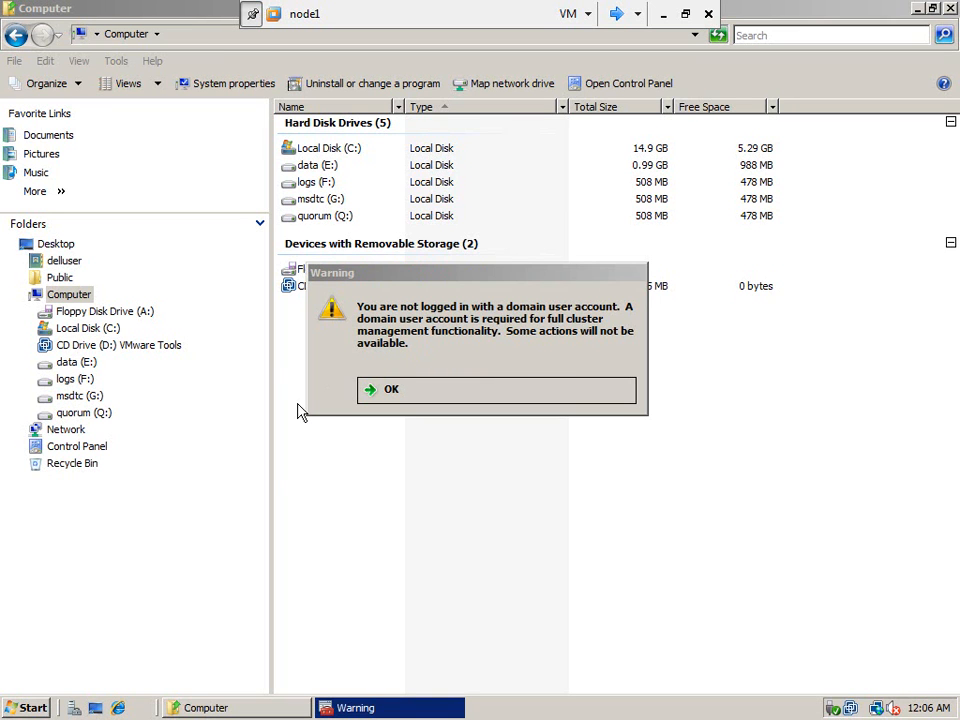
- Acknowledge the domain user account warning and close Failover Cluster Management
click(33, 708)
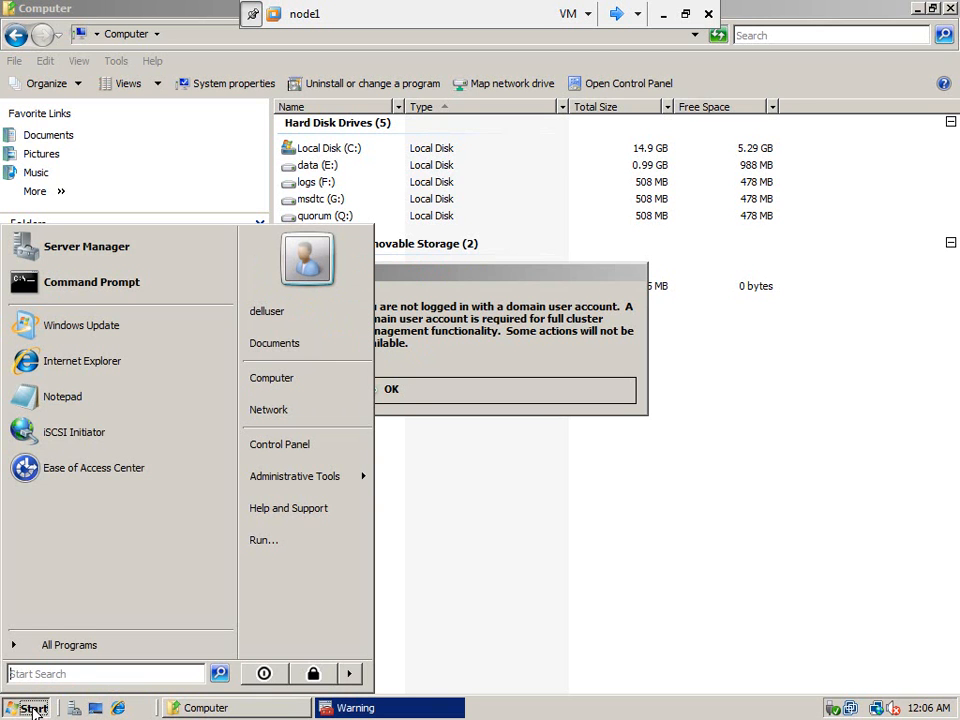
click(499, 278)
click(435, 396)
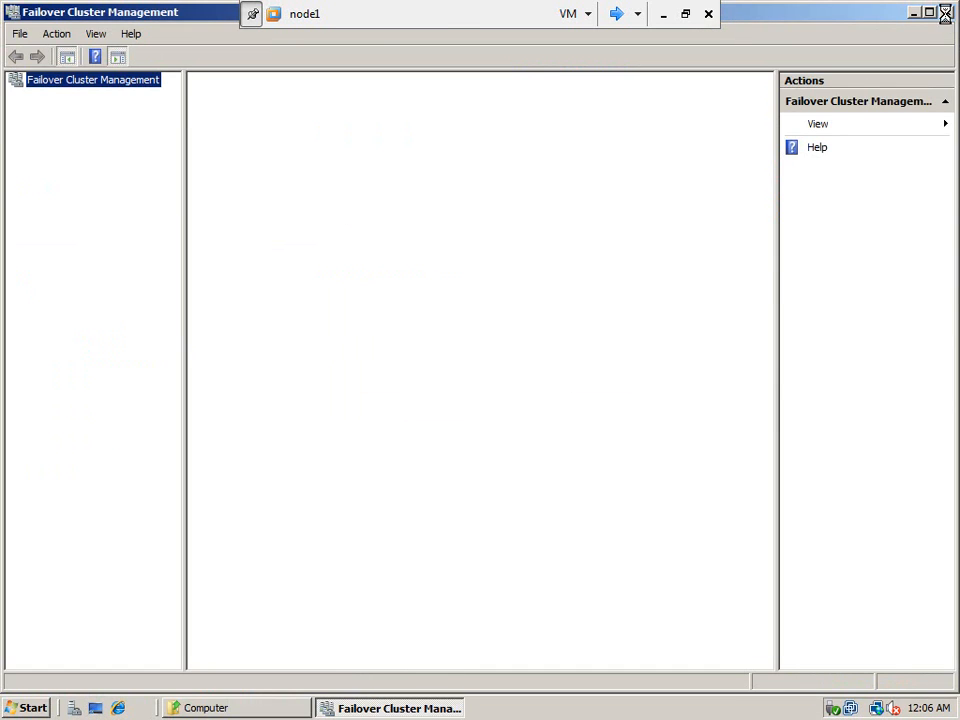
click(946, 13)
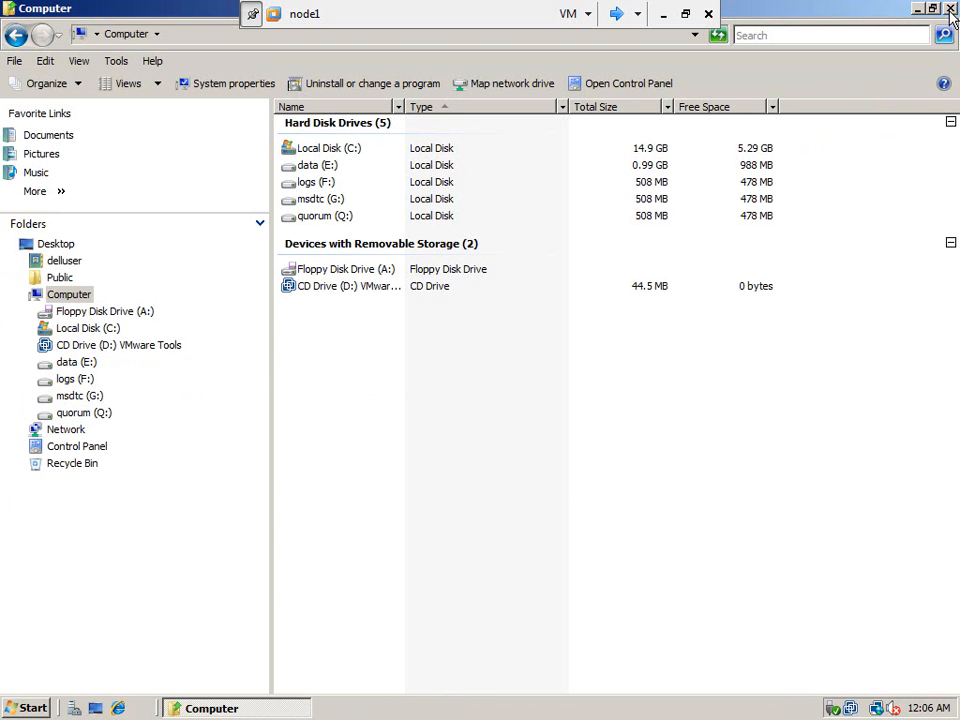
- Close the Computer window on node1 and log node1 off
click(949, 9)
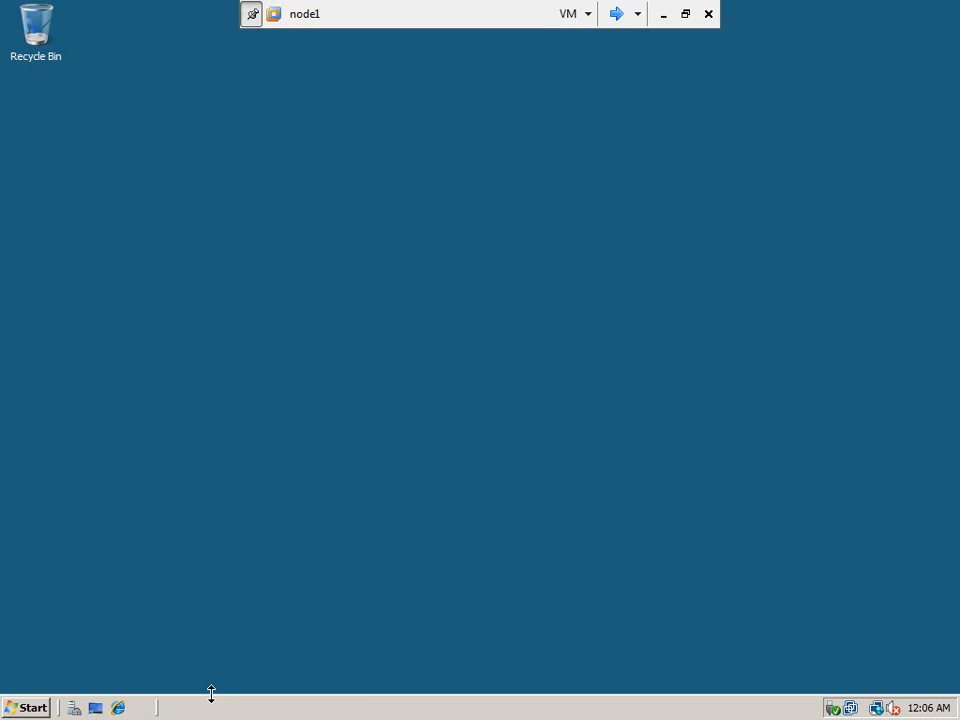
click(30, 708)
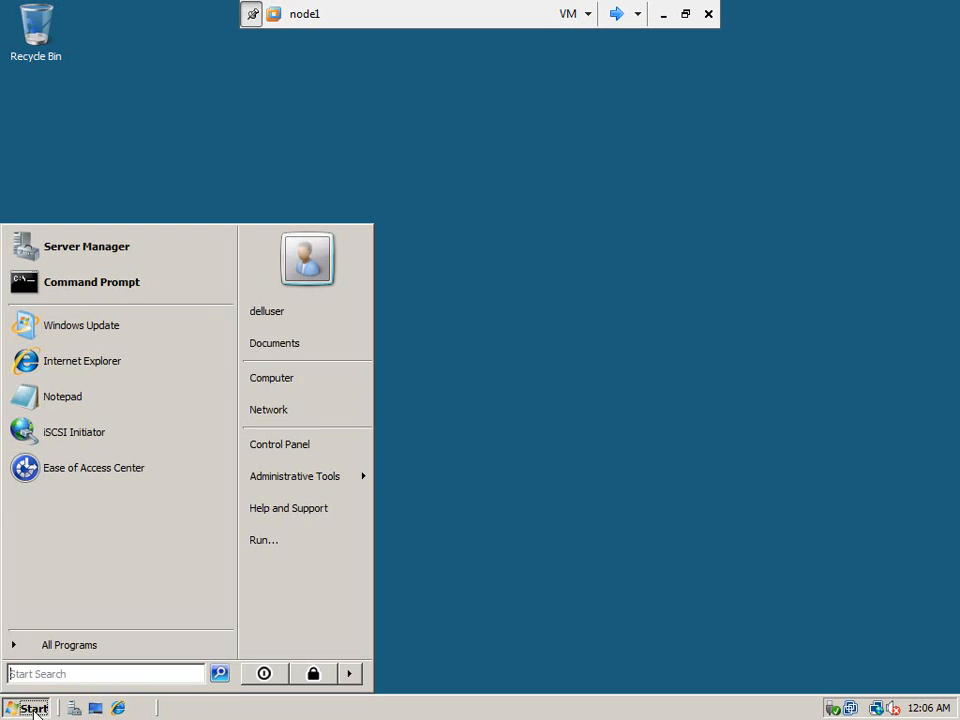
click(354, 676)
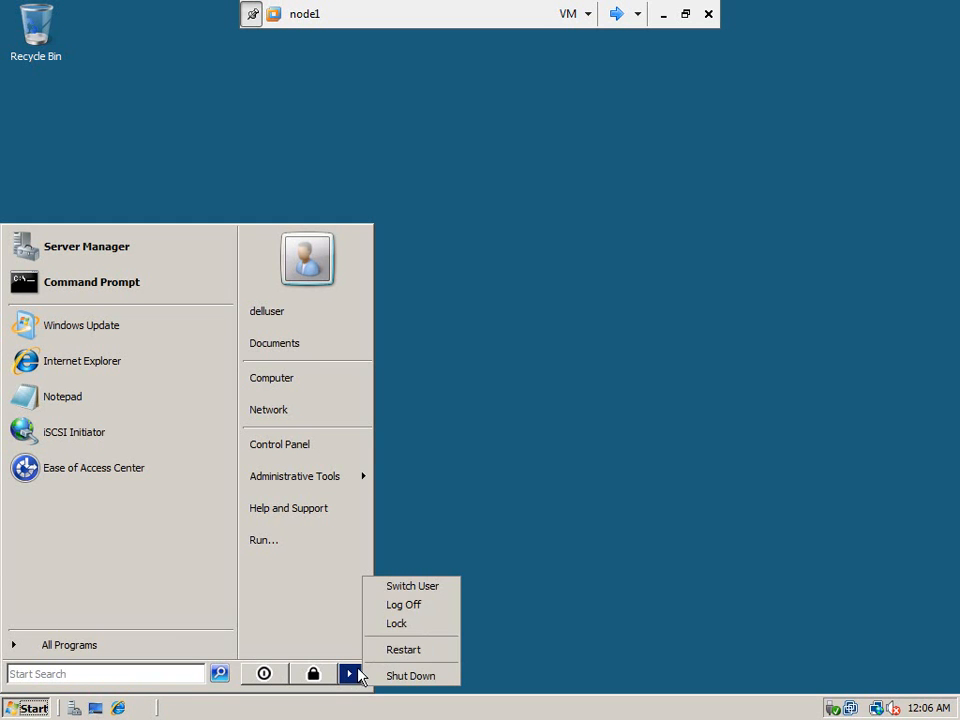
click(425, 606)
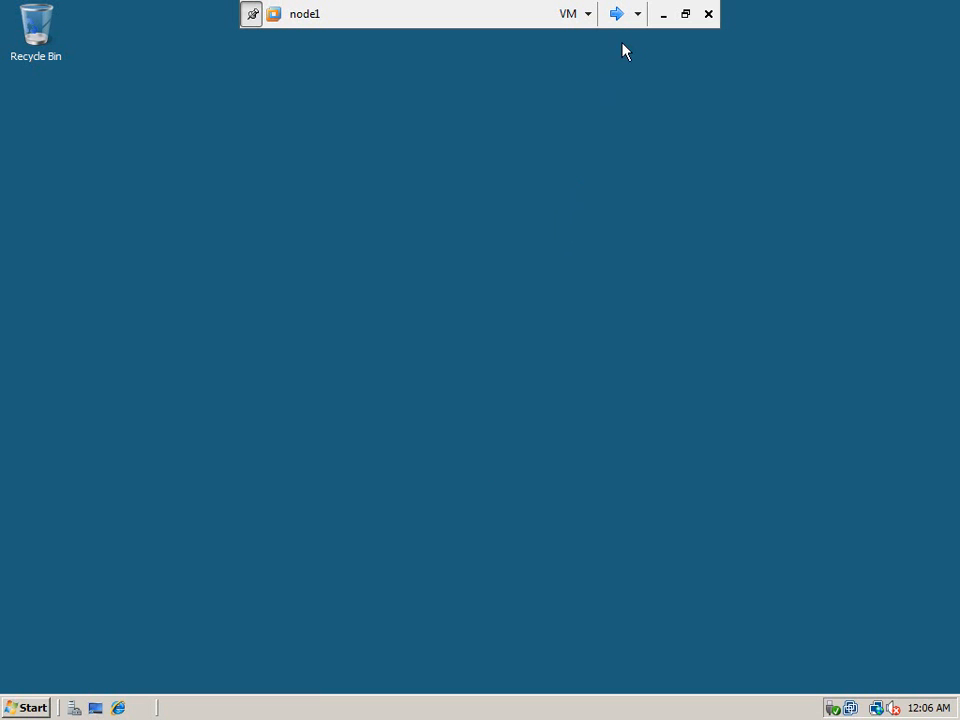
- Switch to node2 and close Server Manager, Computer Management and the Computer window
click(619, 15)
click(619, 15)
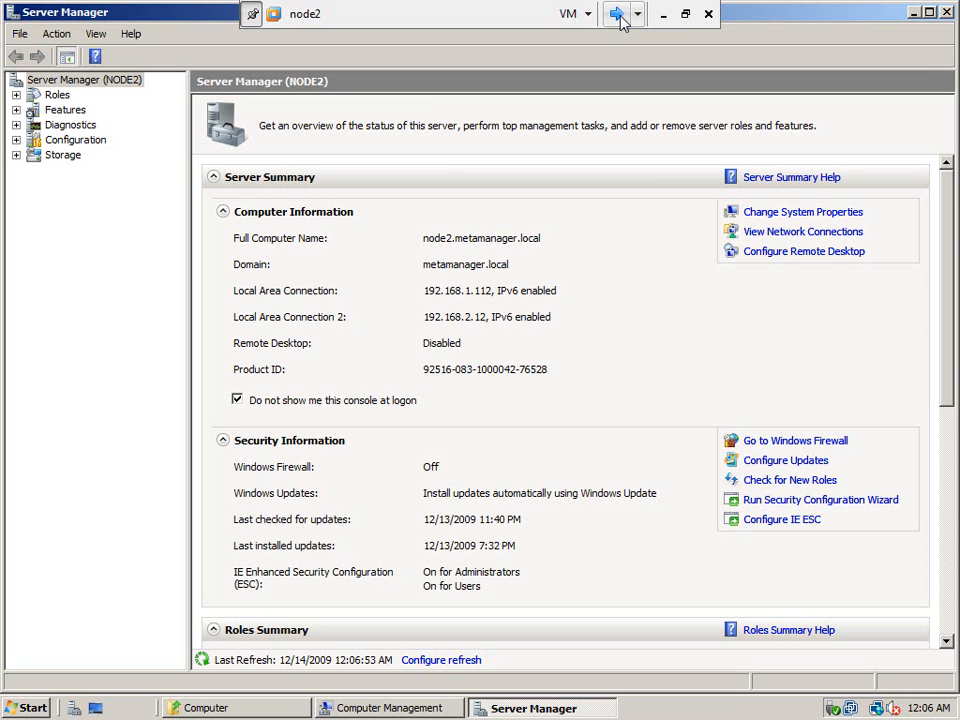
click(946, 13)
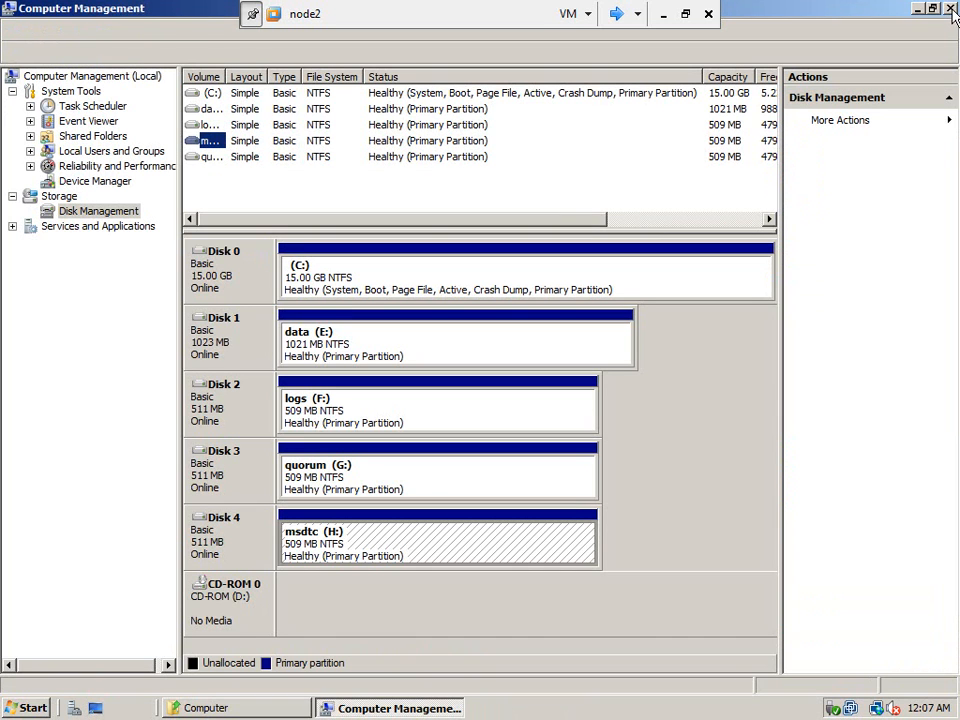
click(949, 10)
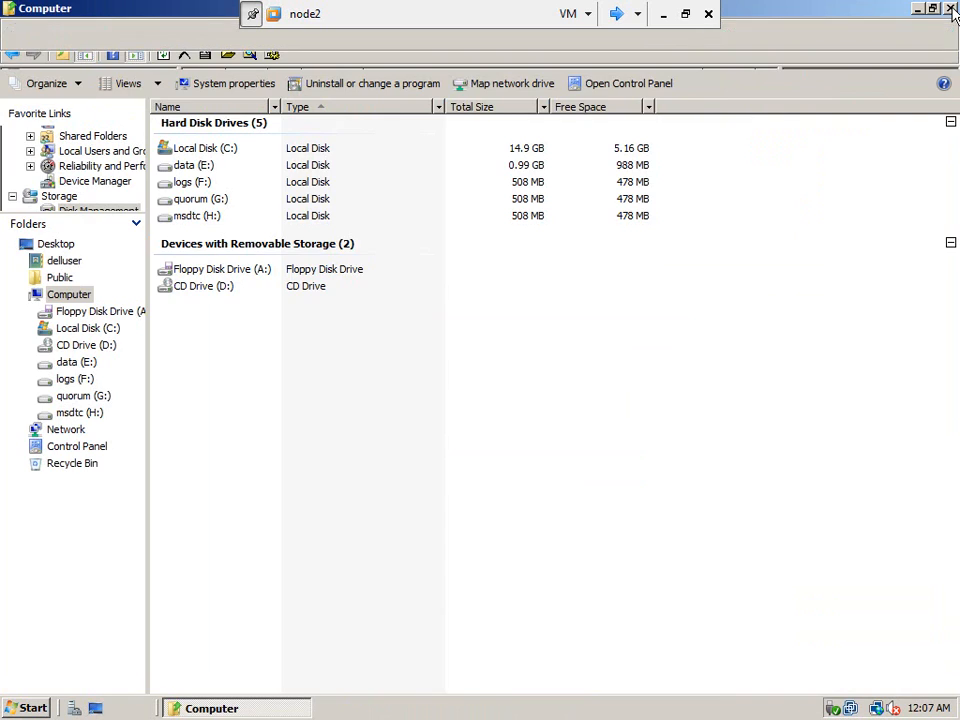
click(950, 9)
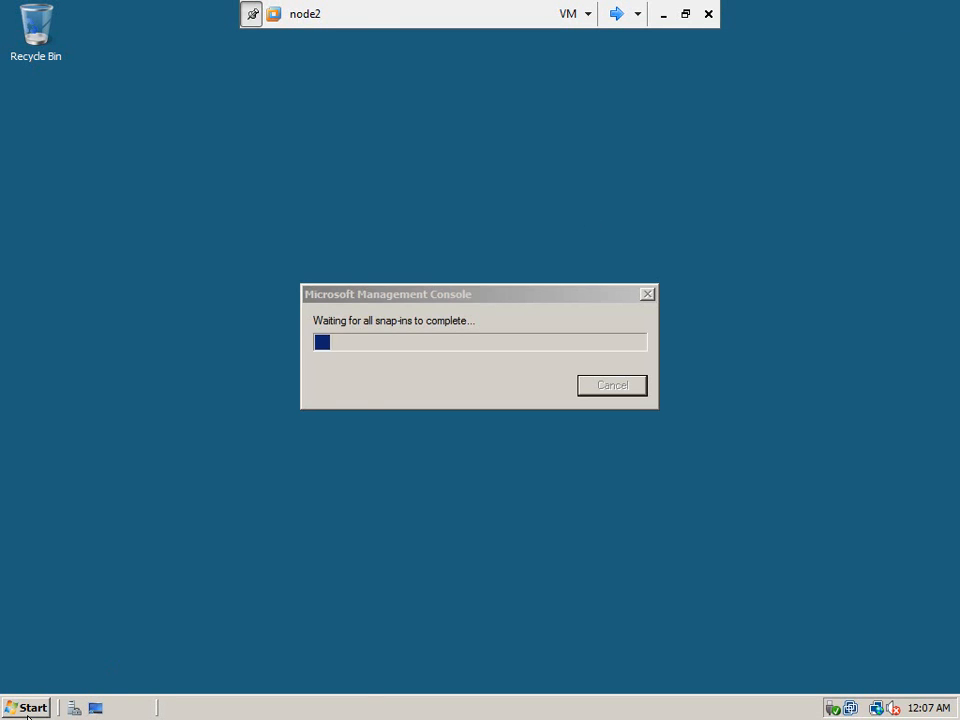
- In Computer Management, confirm node2's Administrators group lists METAMANAGER\Domain Admins, then close it
click(27, 708)
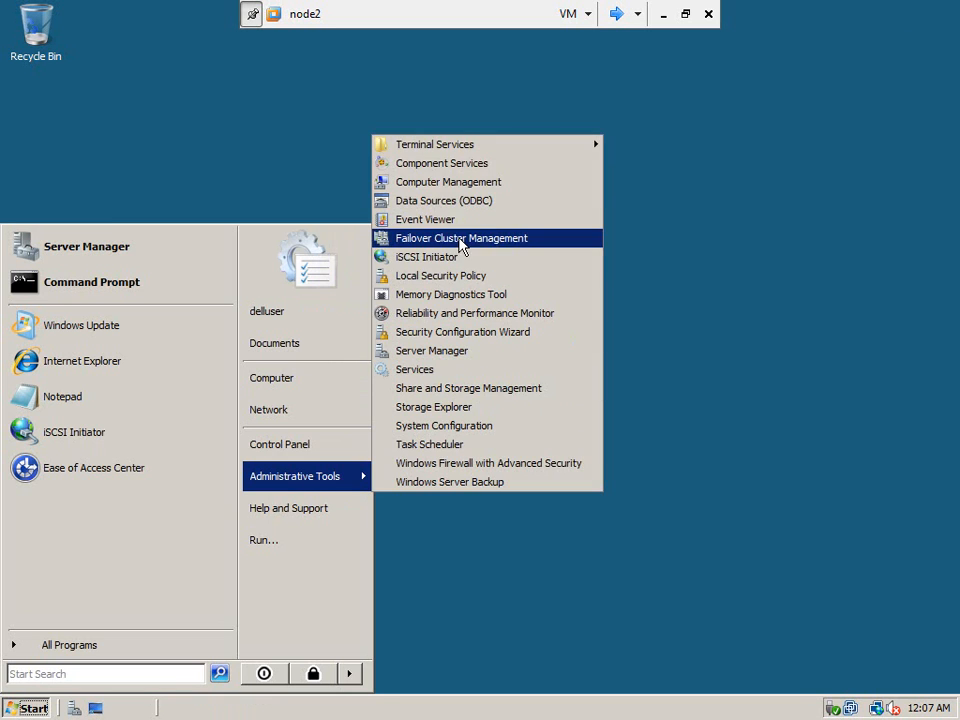
click(459, 183)
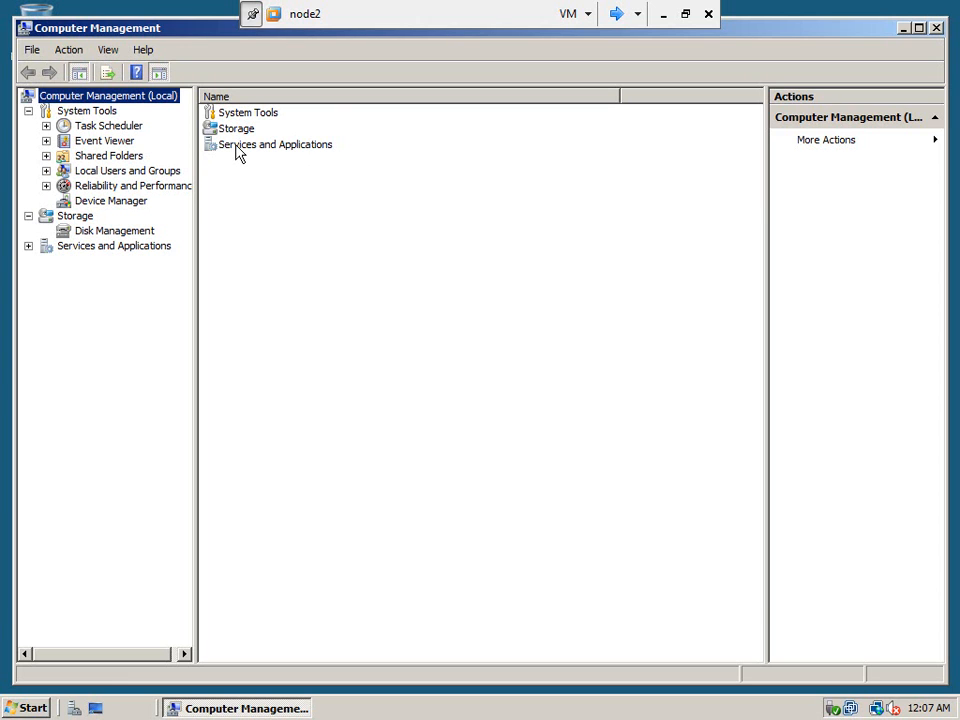
click(46, 170)
click(104, 201)
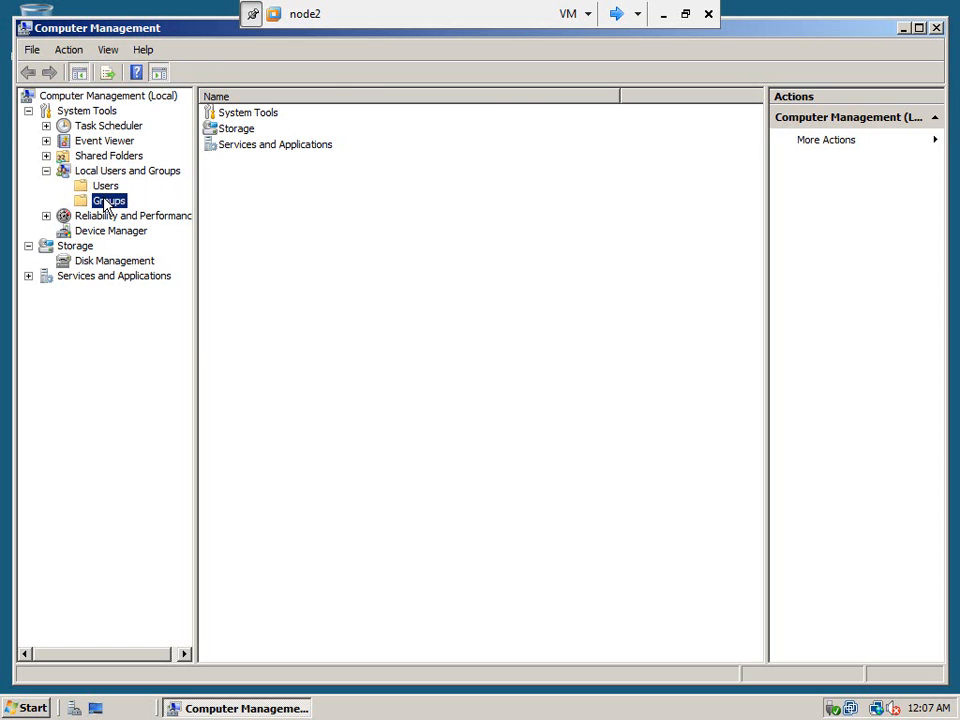
double_click(249, 117)
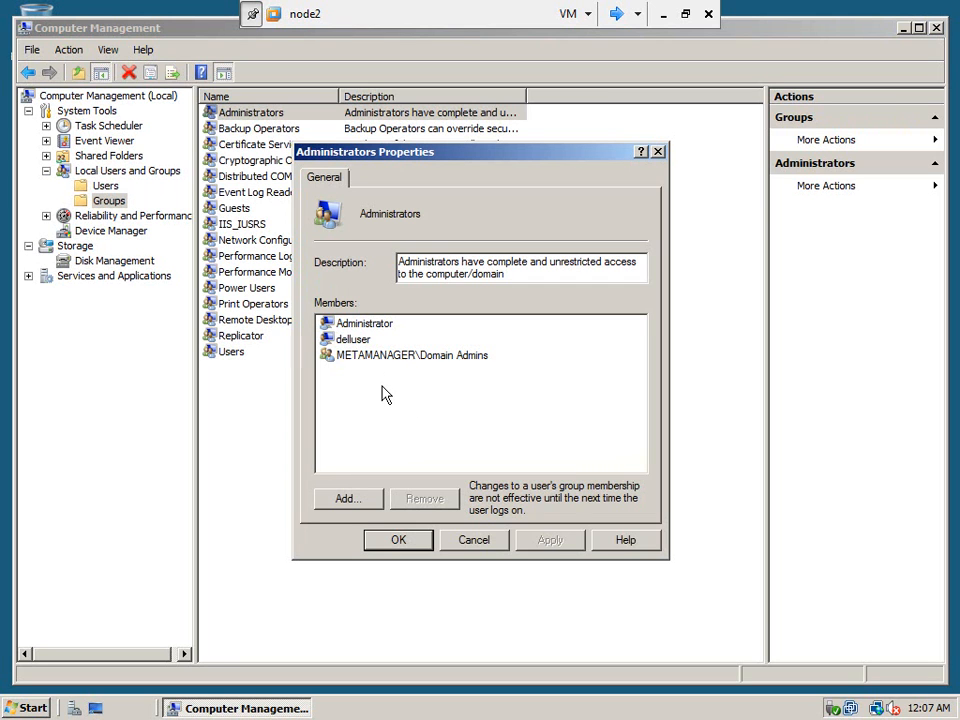
click(487, 541)
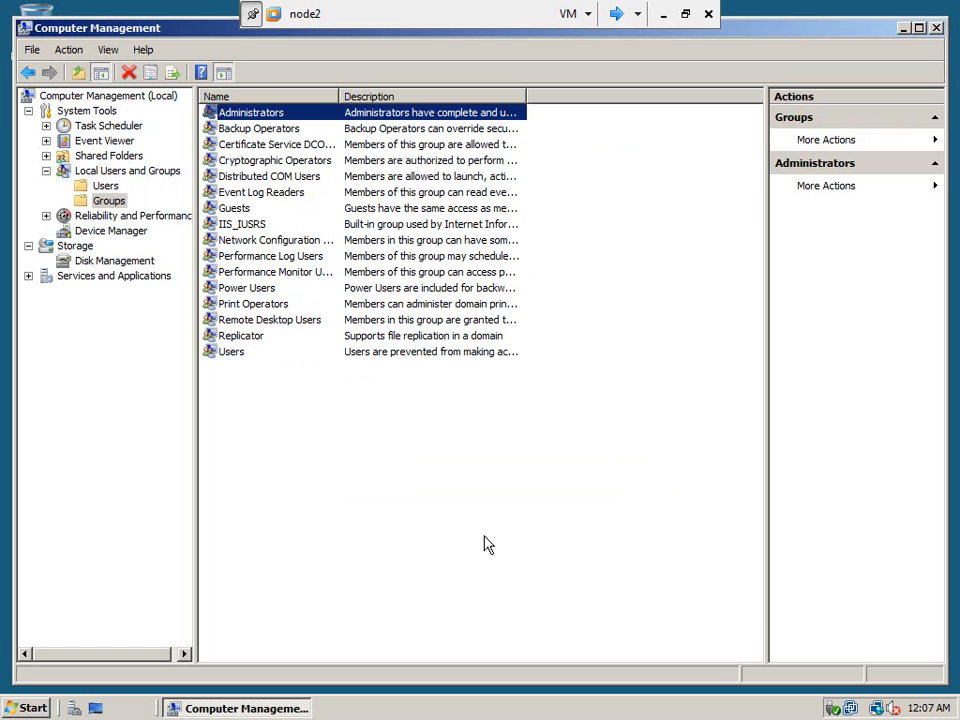
click(937, 29)
- Check that node1 is at its logon screen, then switch to node2 and log it off
click(622, 15)
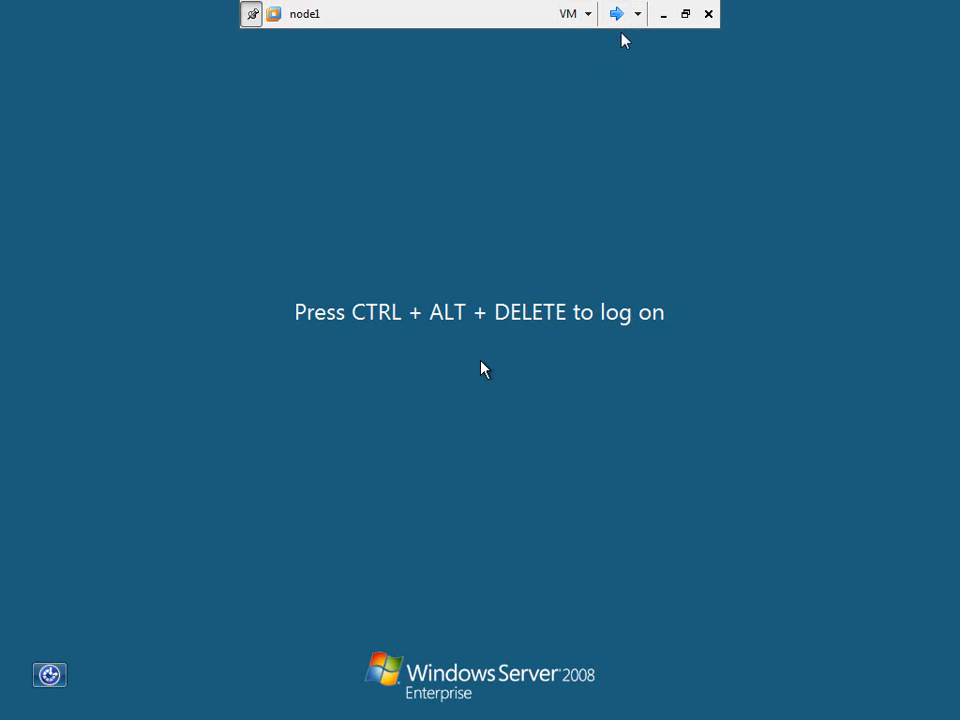
click(622, 17)
click(618, 17)
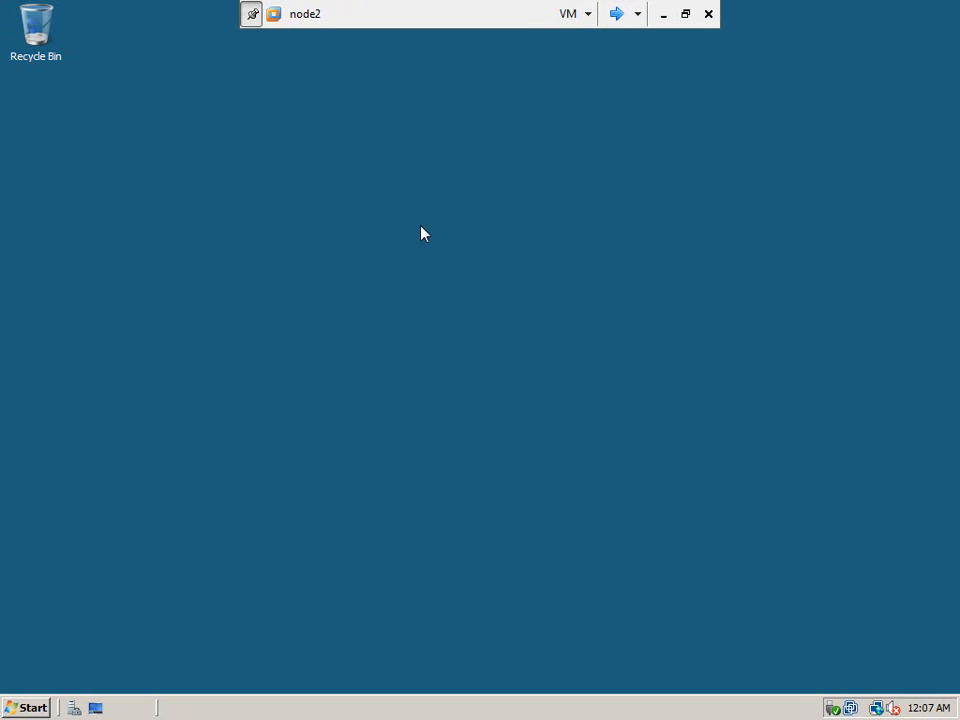
click(29, 710)
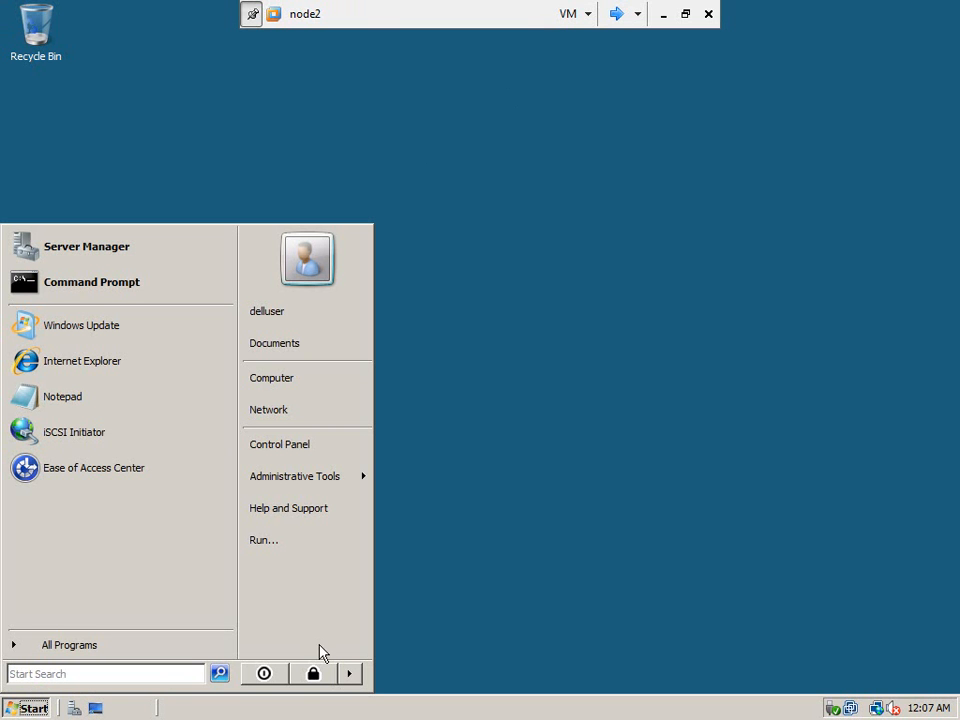
click(352, 676)
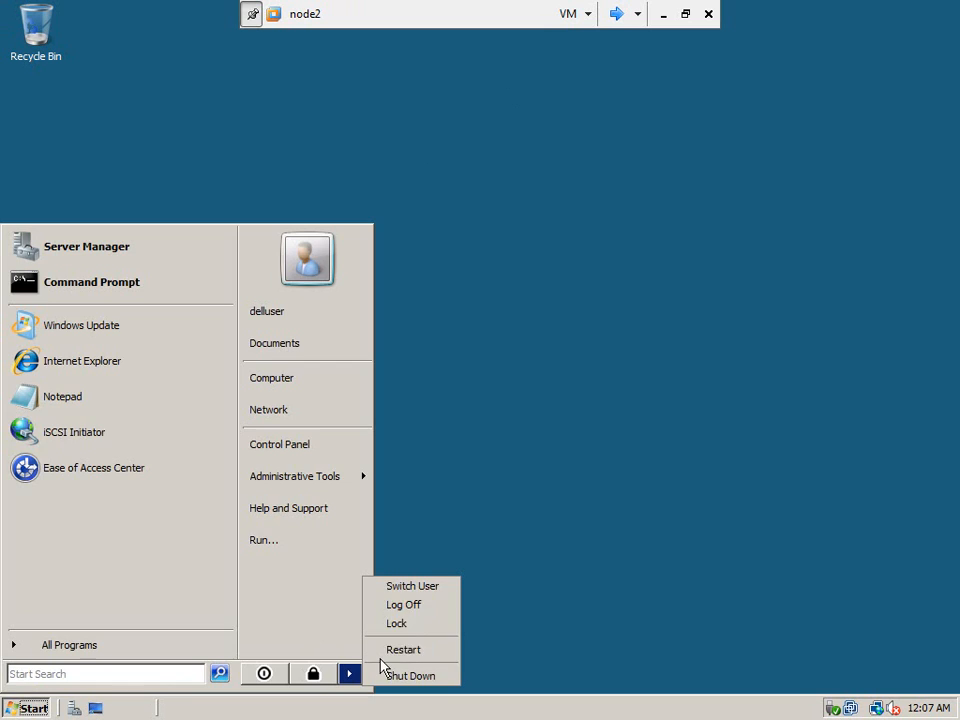
click(437, 614)
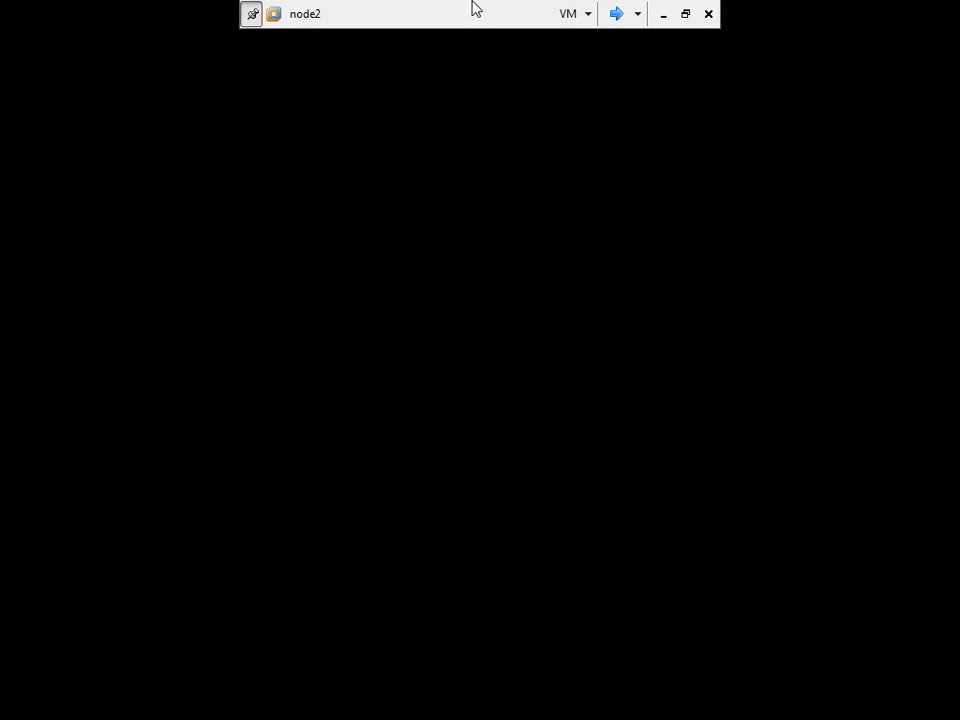
- Log on to node1 as domain user cluadm through Switch User > Other User
click(617, 14)
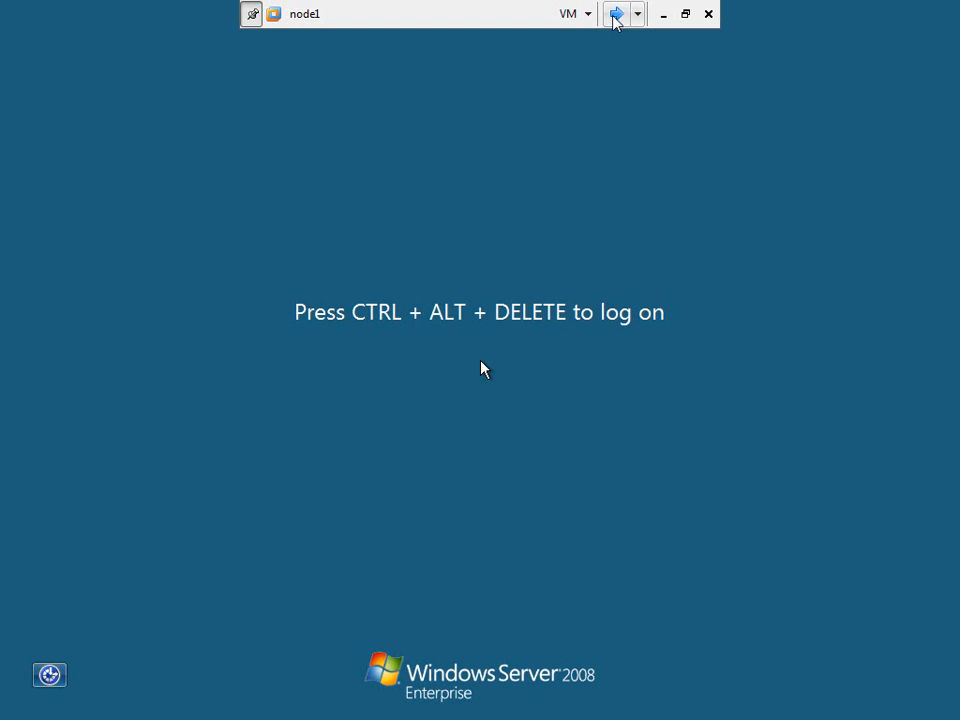
click(582, 18)
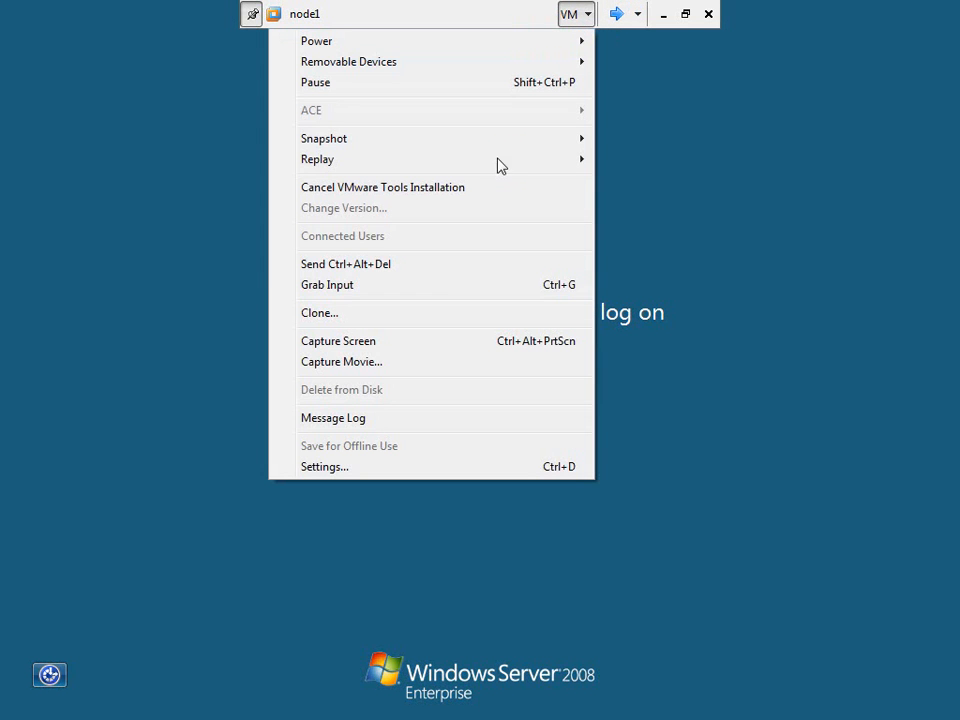
click(436, 272)
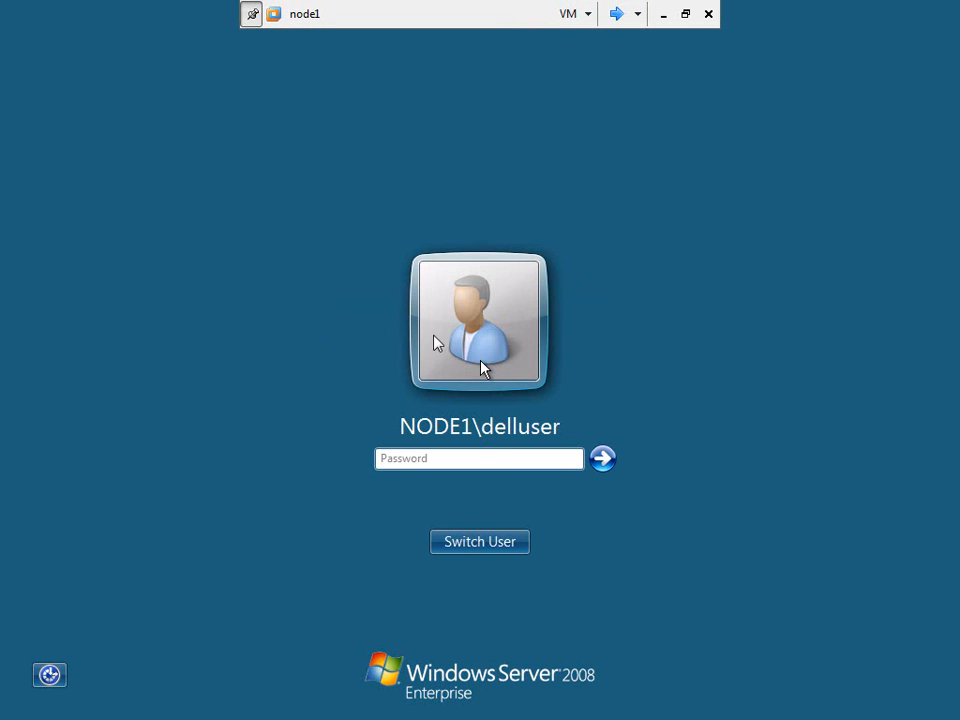
click(492, 551)
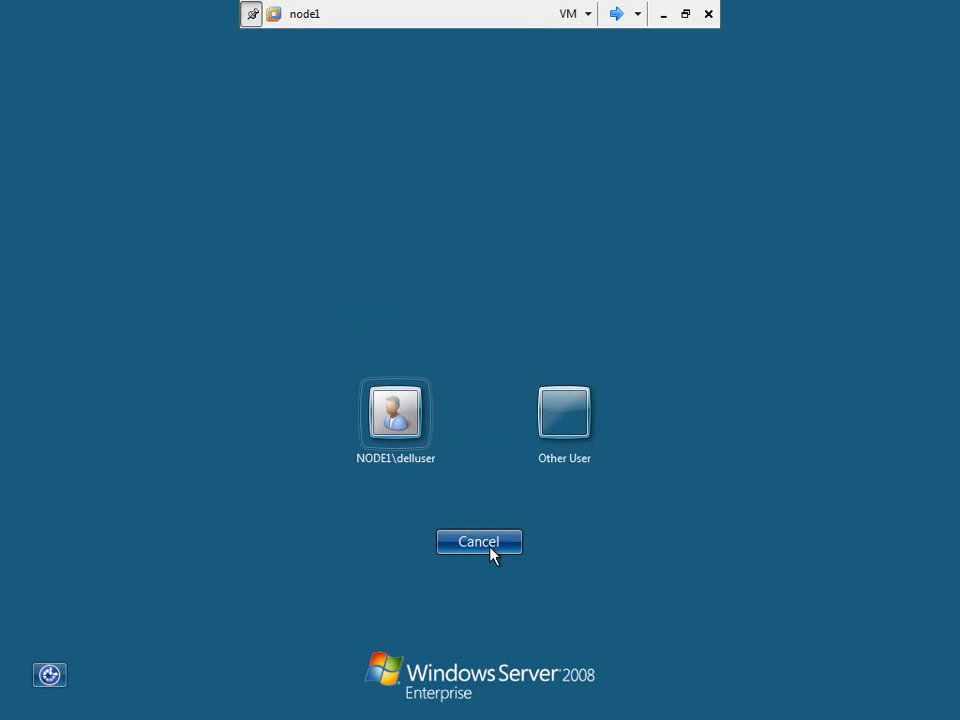
click(557, 418)
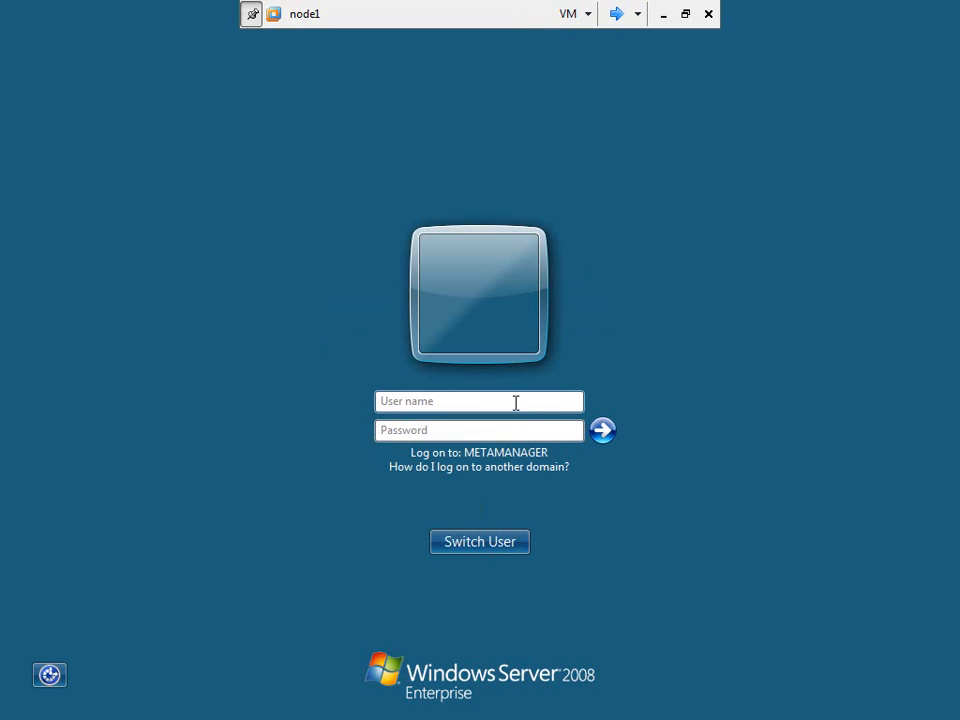
text(cluadm)
key(Tab)
text(p)
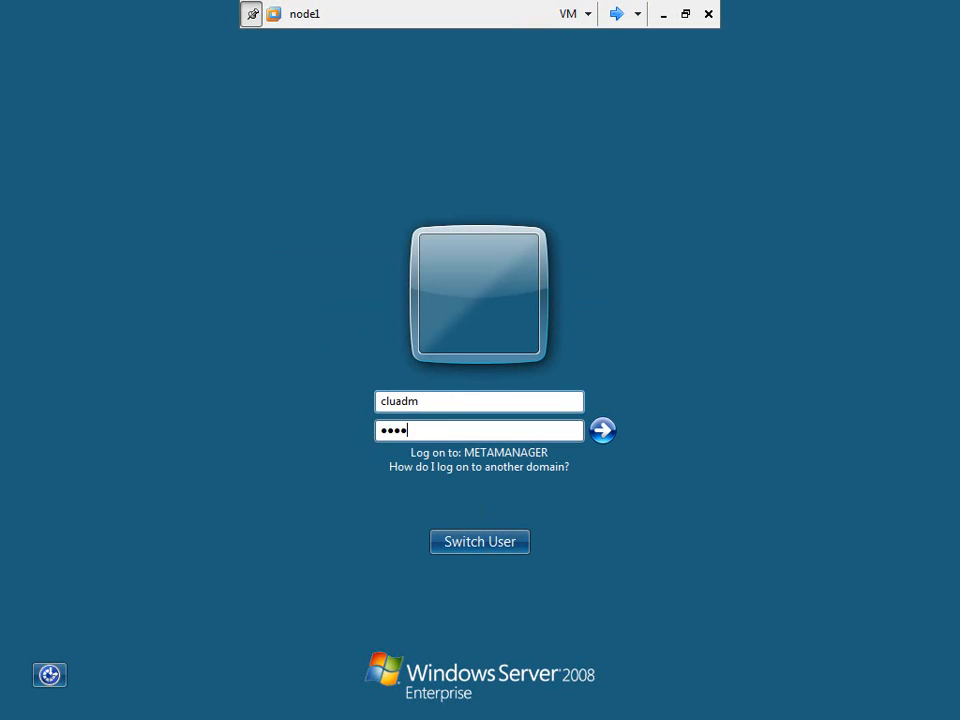
key(Return)
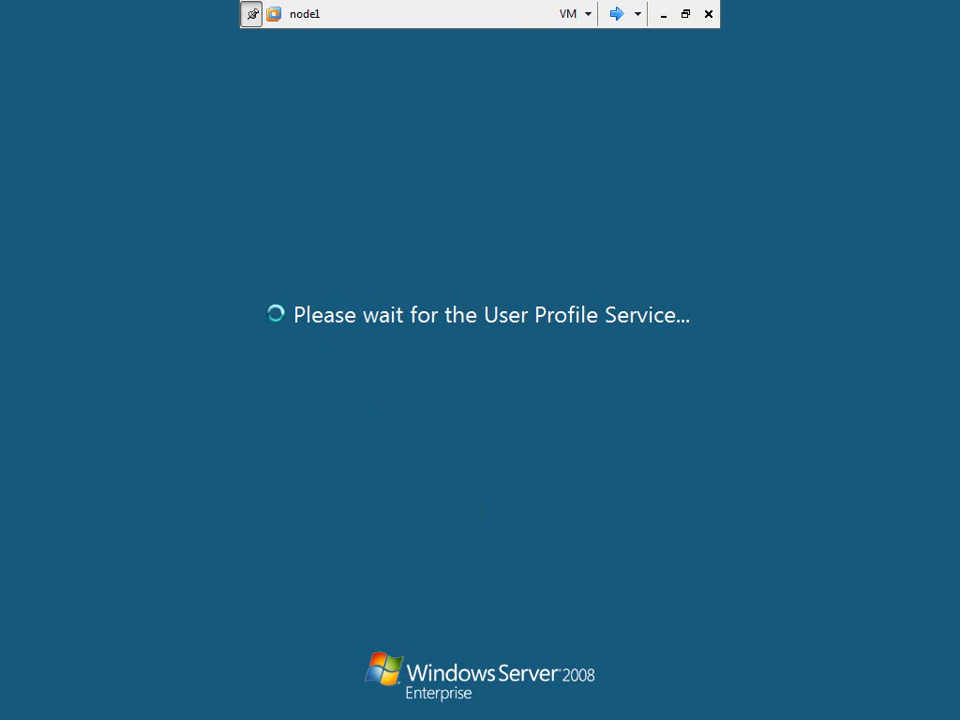
- Log on to node2 as cluadm via Ctrl+Alt+Del and Other User, then return to node1
click(616, 16)
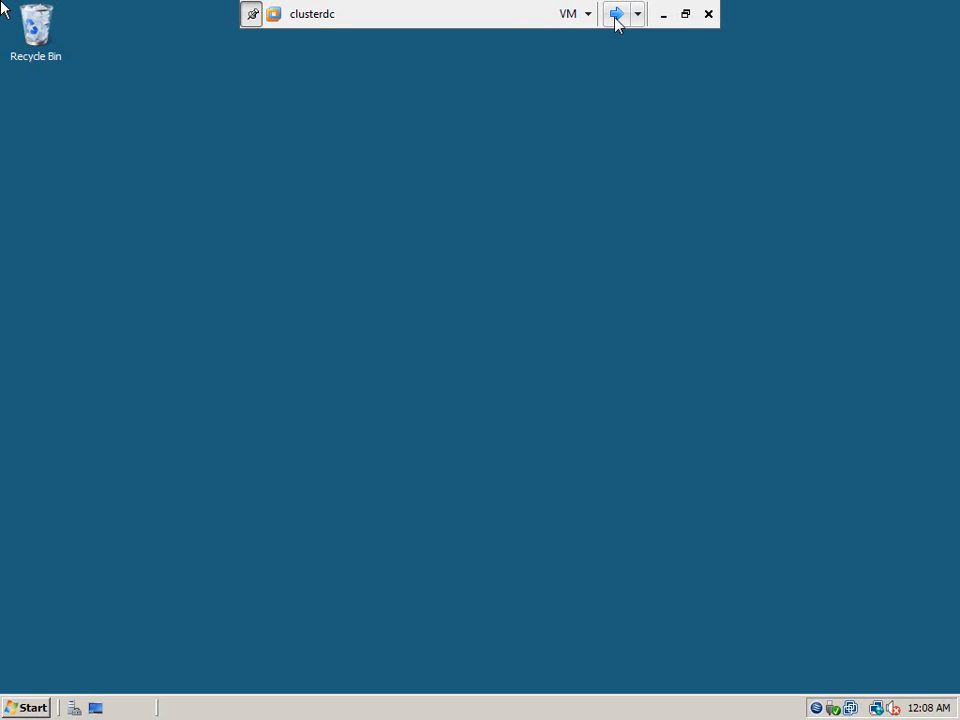
click(616, 16)
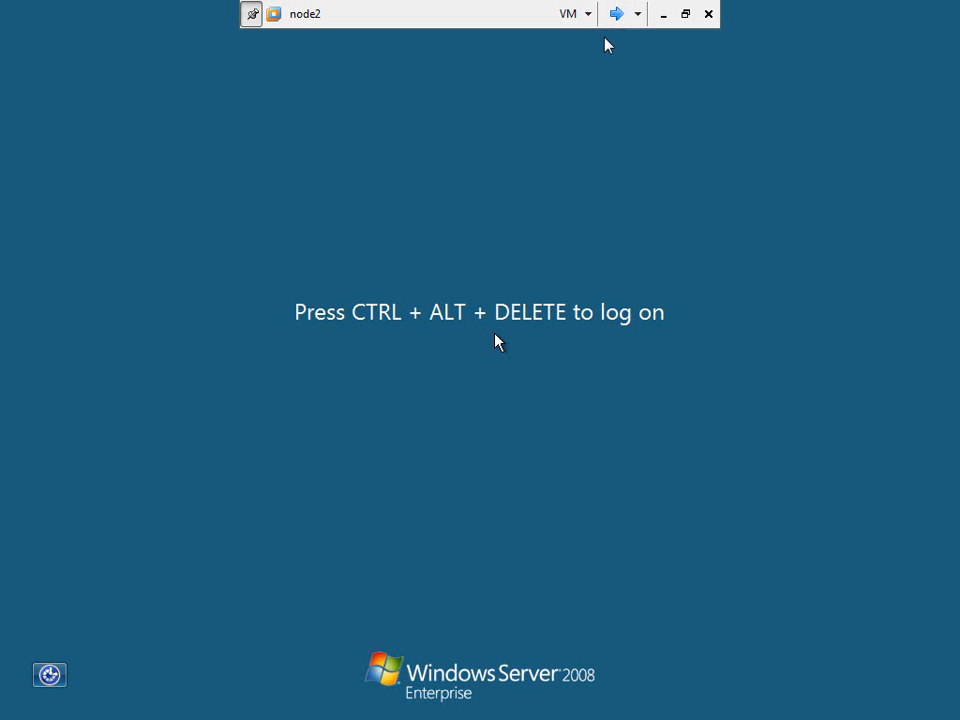
click(579, 22)
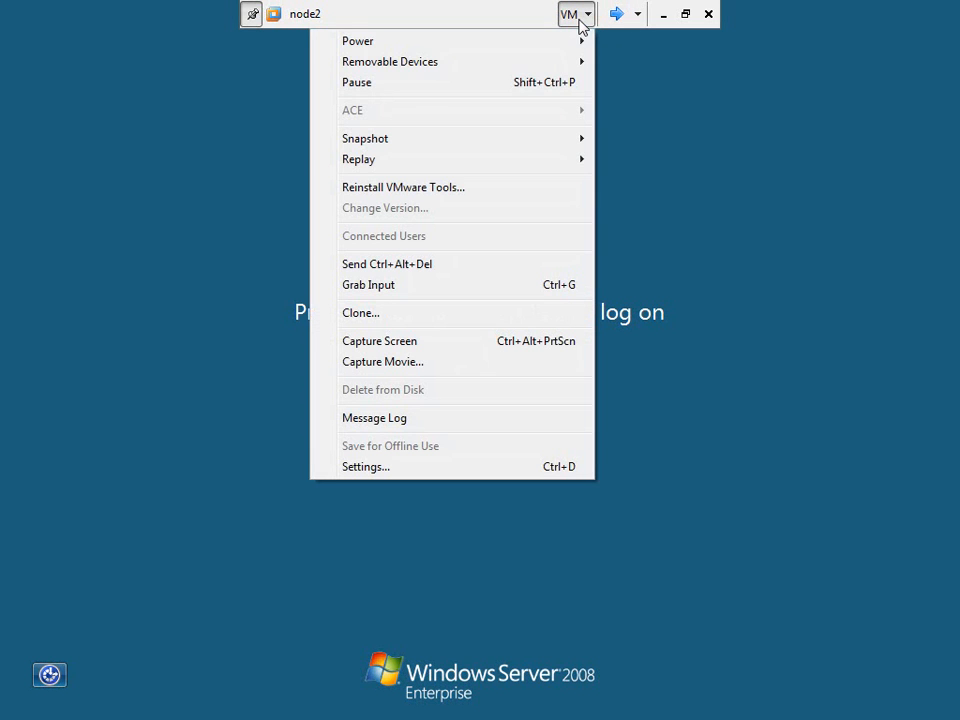
click(438, 268)
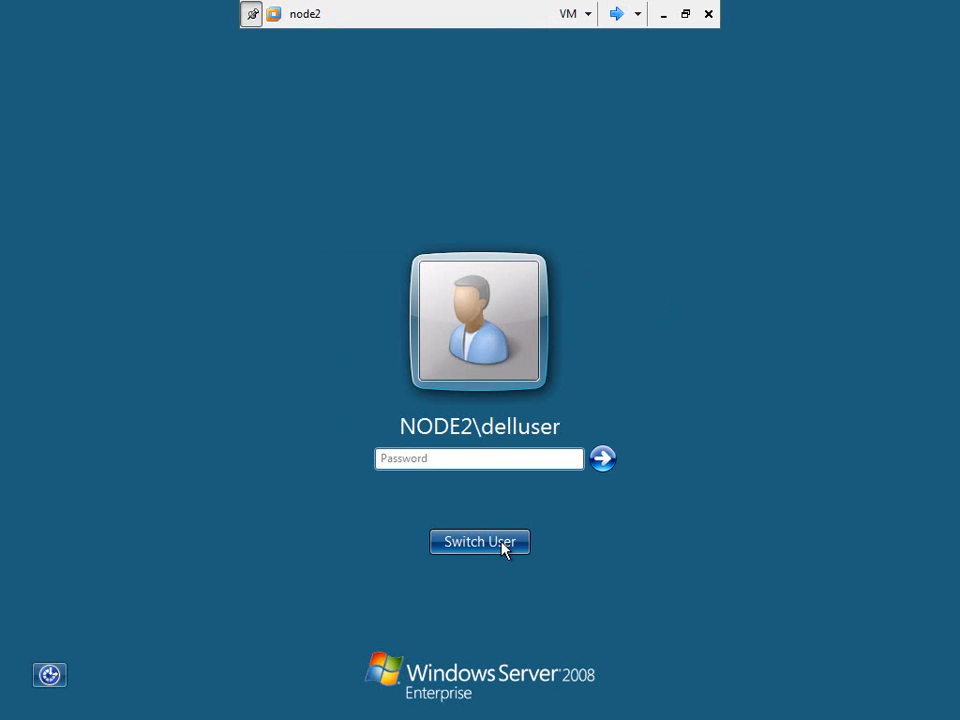
click(480, 550)
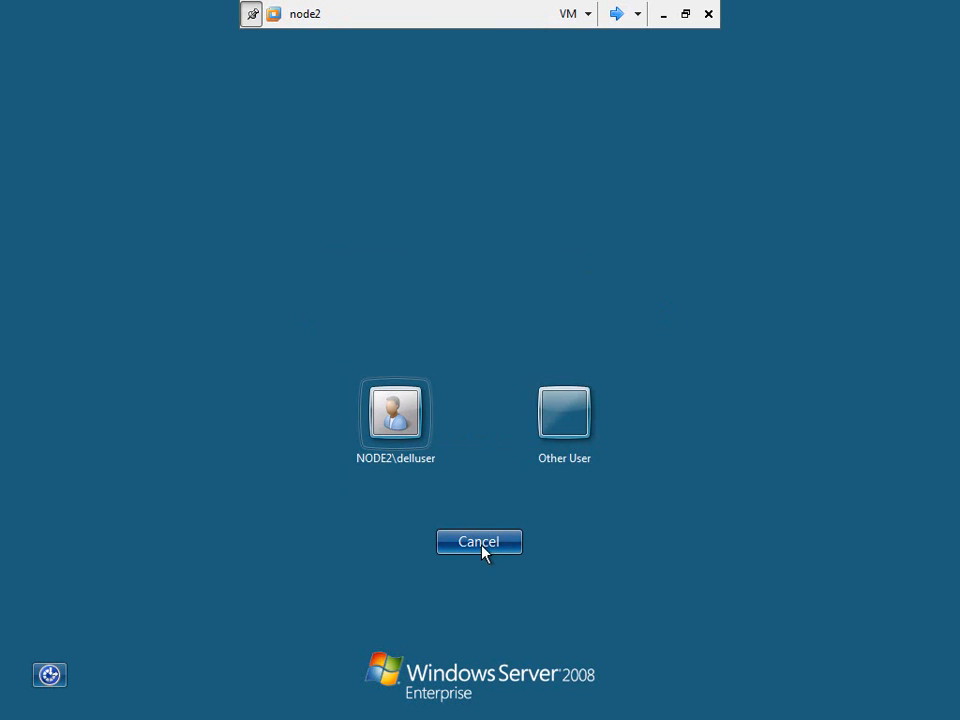
click(569, 432)
click(478, 401)
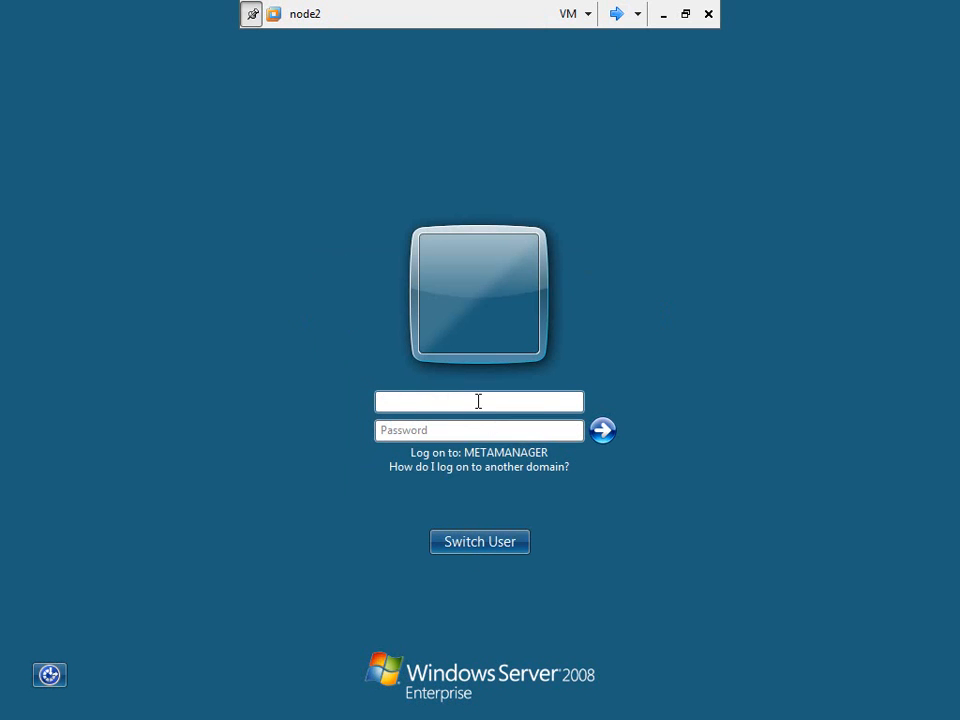
text(cluadm)
key(Tab)
text(•••••••••)
key(Return)
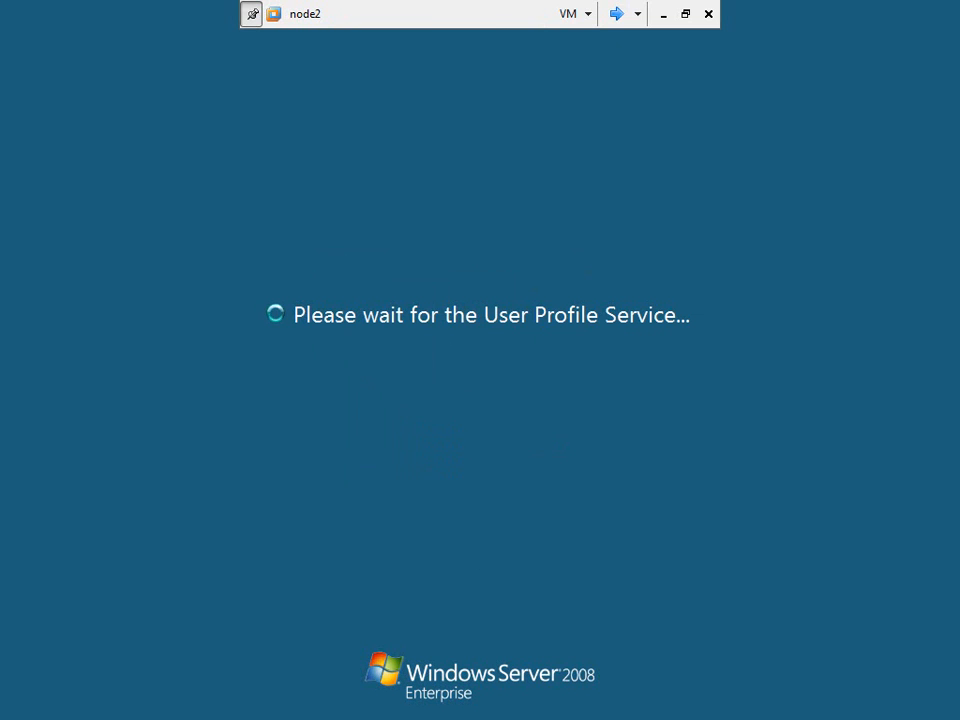
click(622, 15)
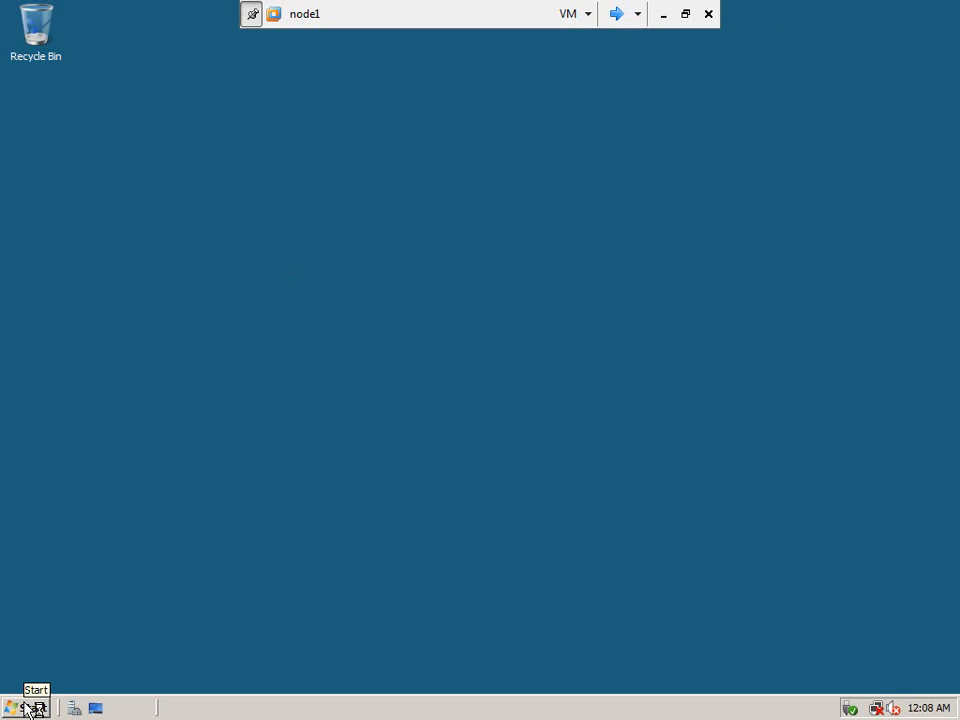
- Launch Failover Cluster Management on node1 from Administrative Tools
click(30, 708)
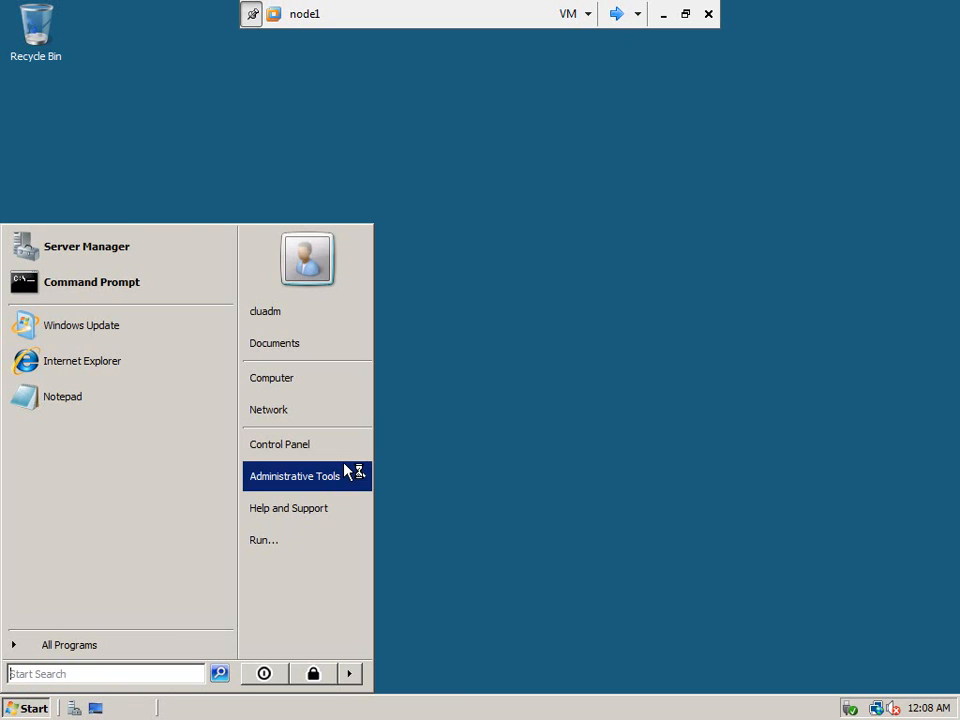
mouse_move(348, 471)
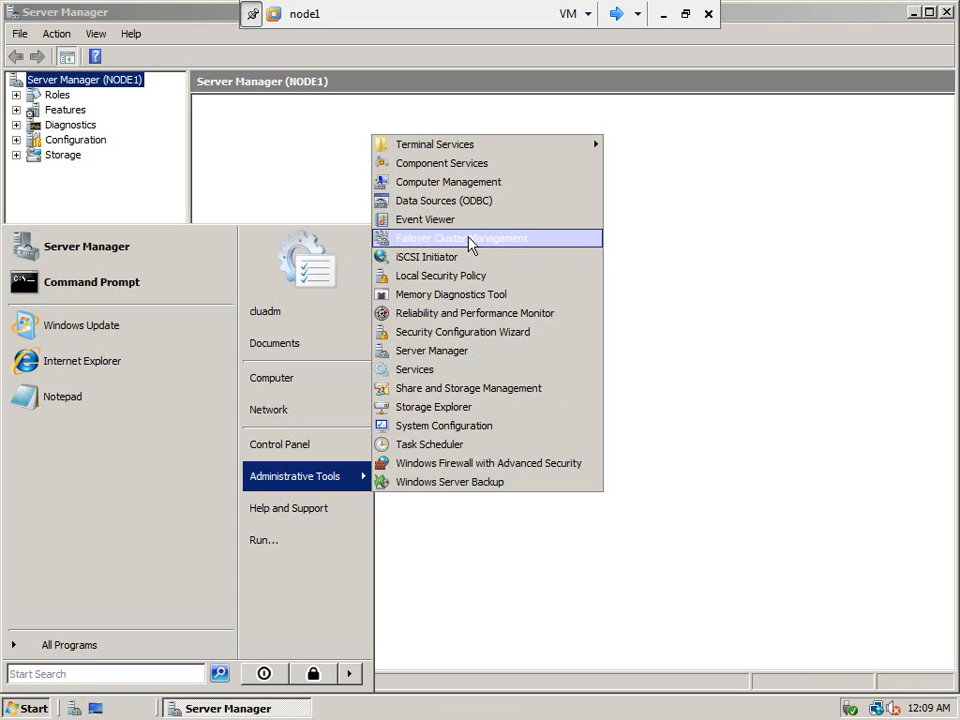
click(470, 240)
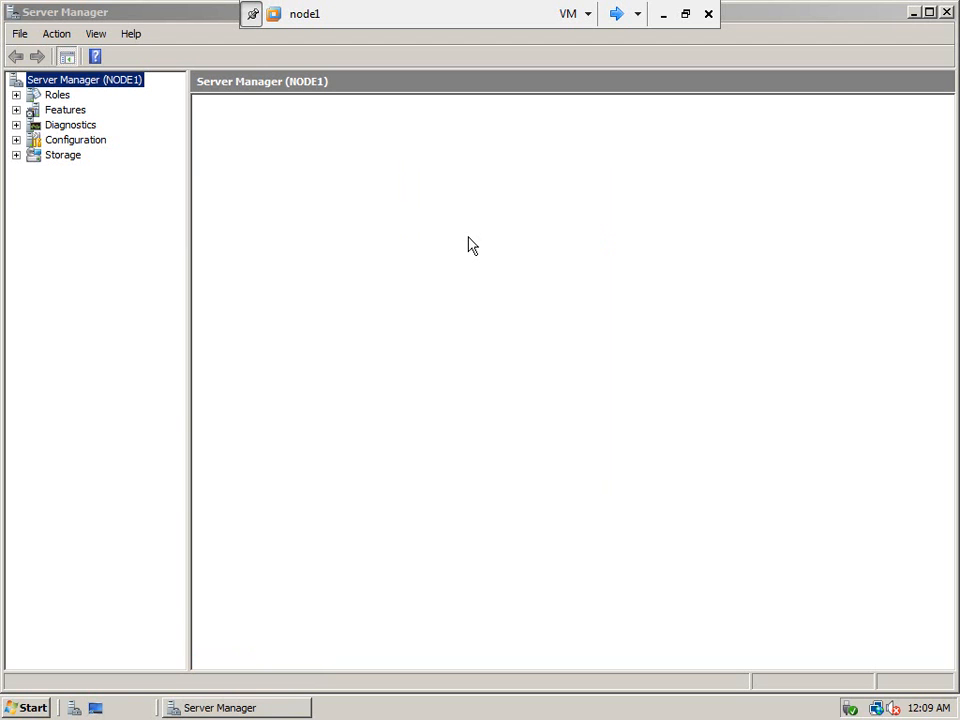
click(219, 708)
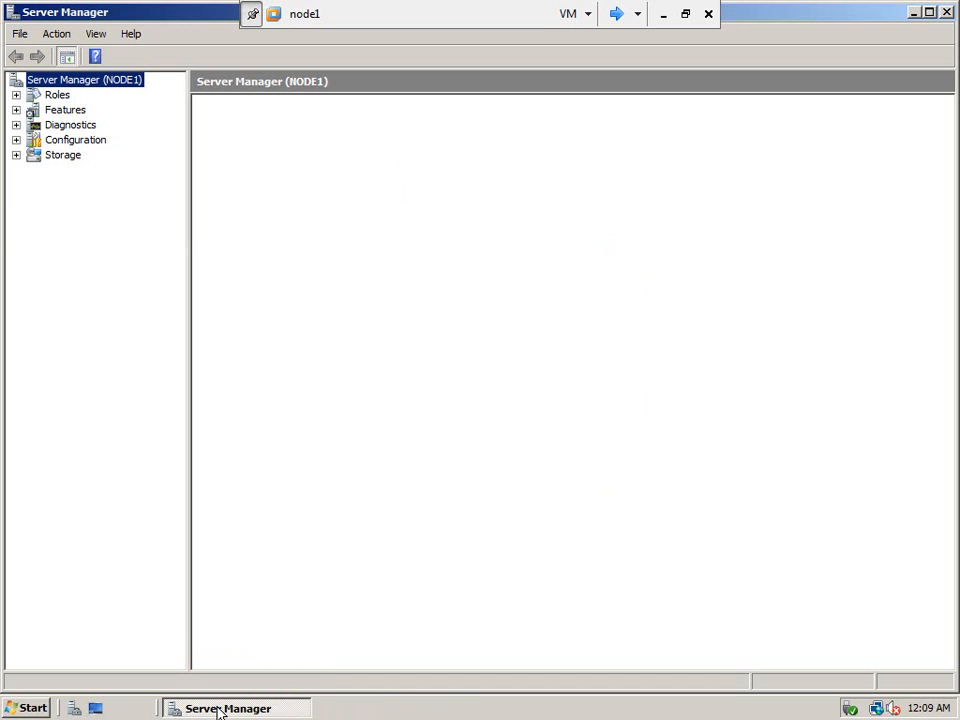
click(218, 709)
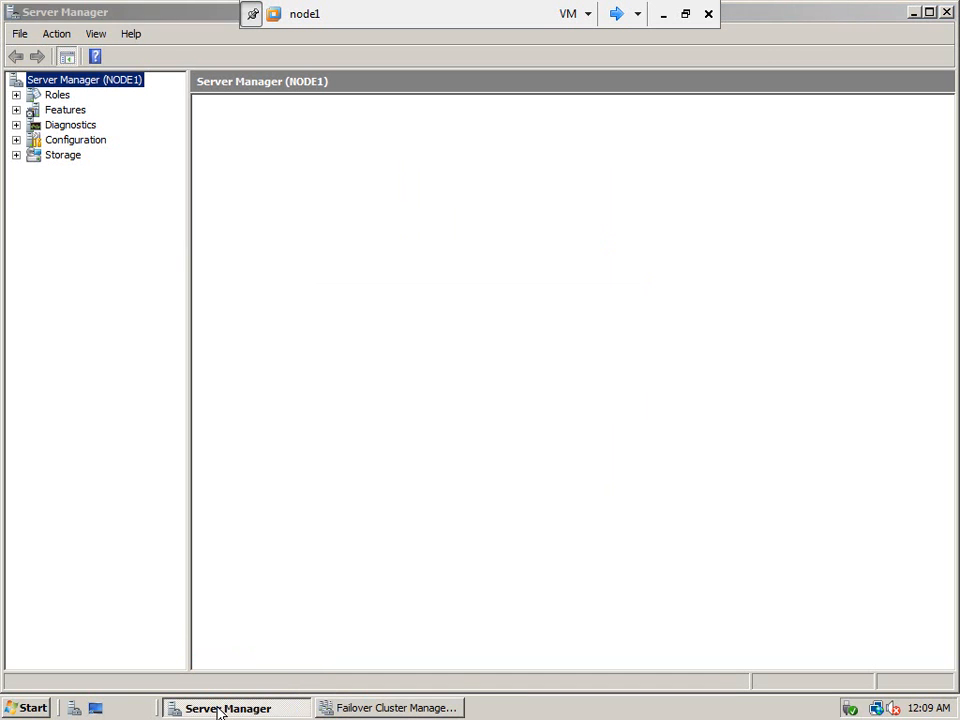
click(340, 710)
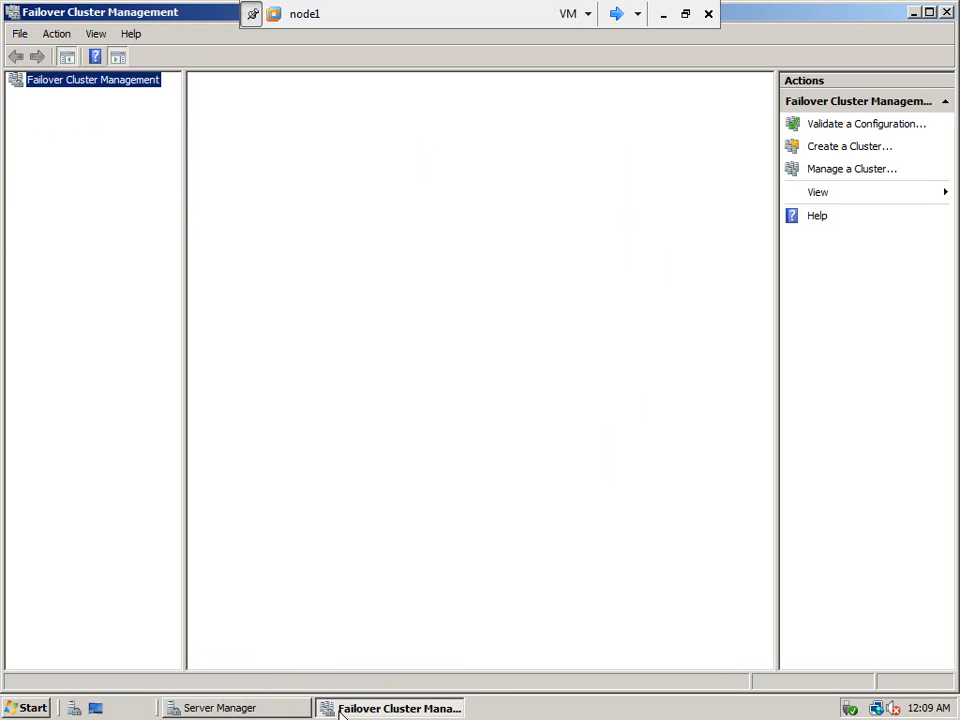
- Tick 'Do not show me this console at logon' in Server Manager and close it
click(617, 15)
click(617, 15)
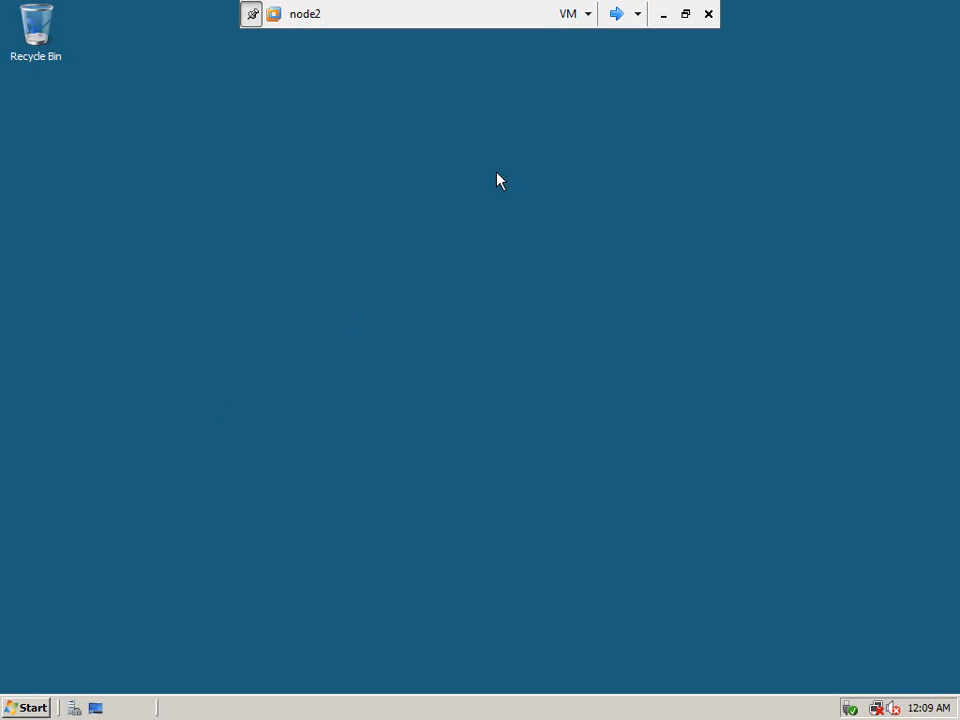
click(617, 14)
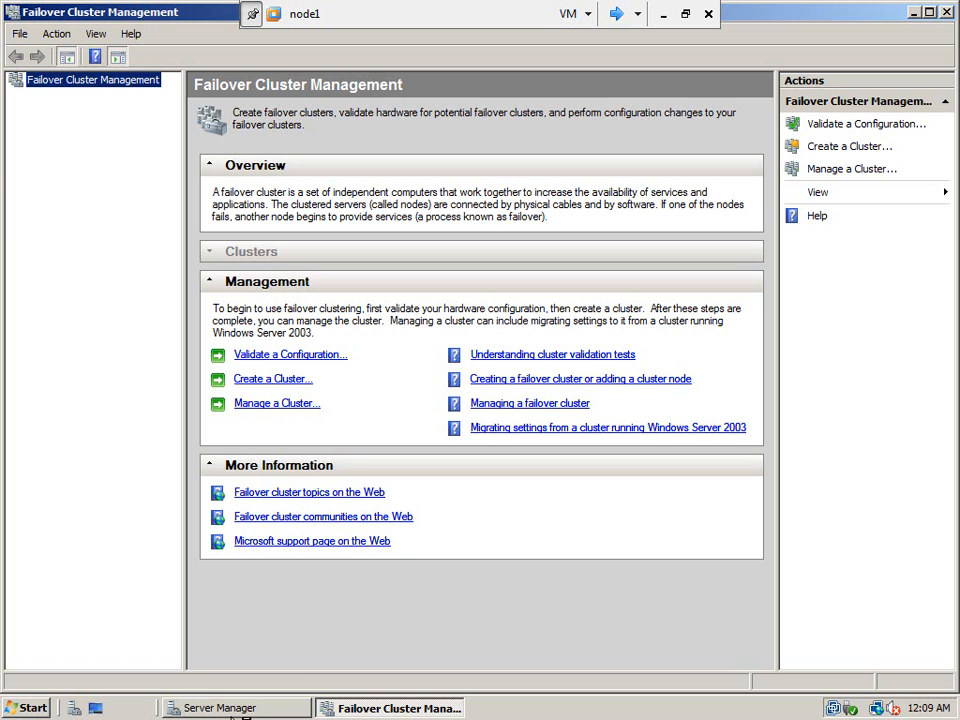
click(236, 708)
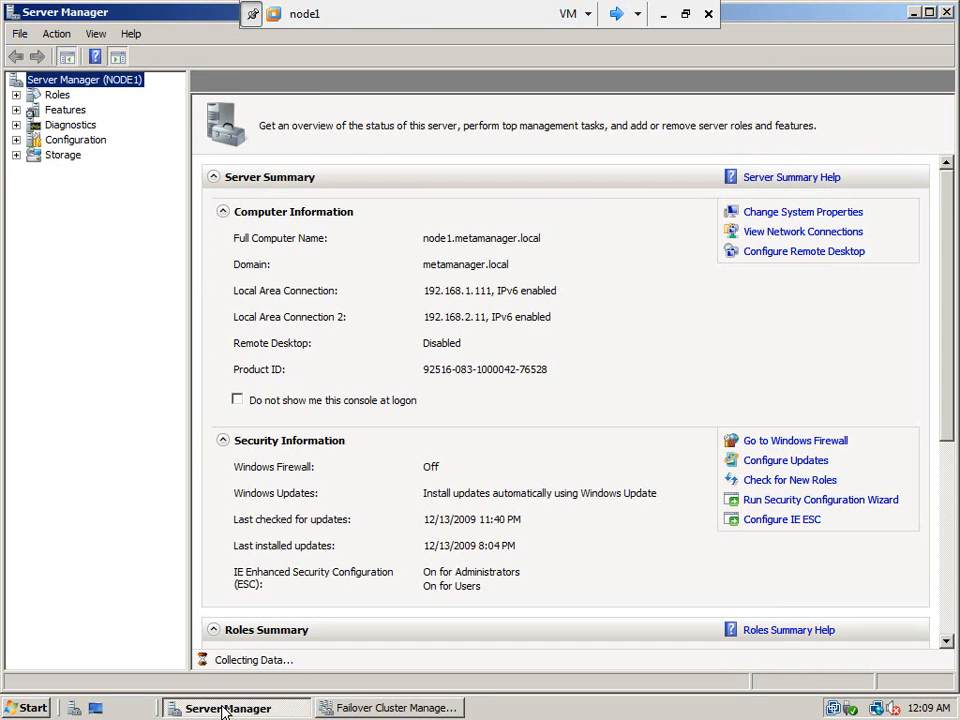
click(237, 400)
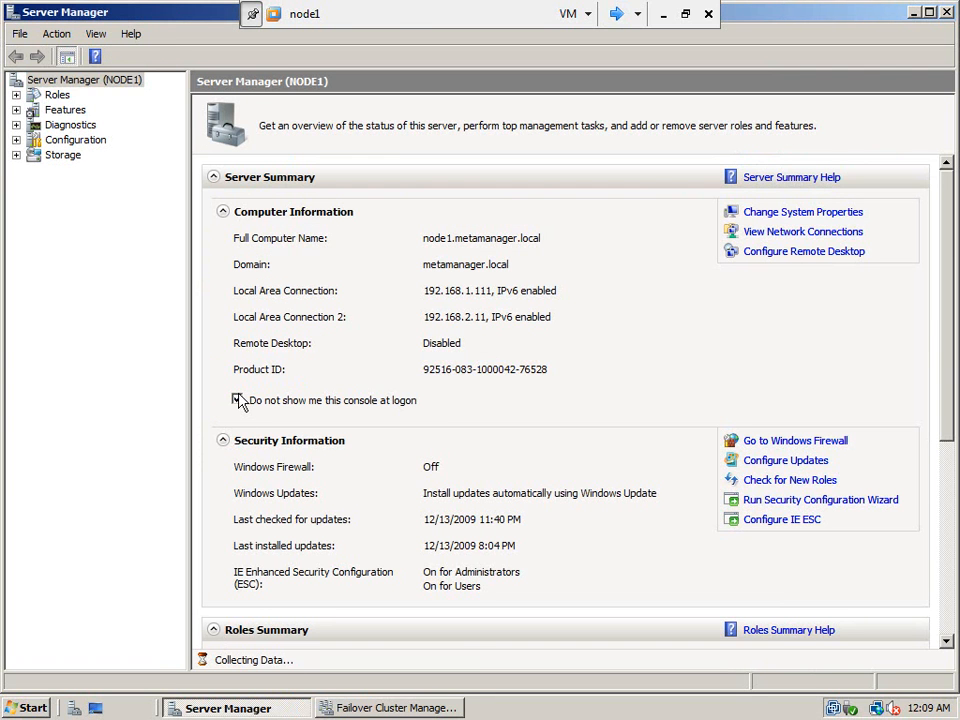
click(946, 12)
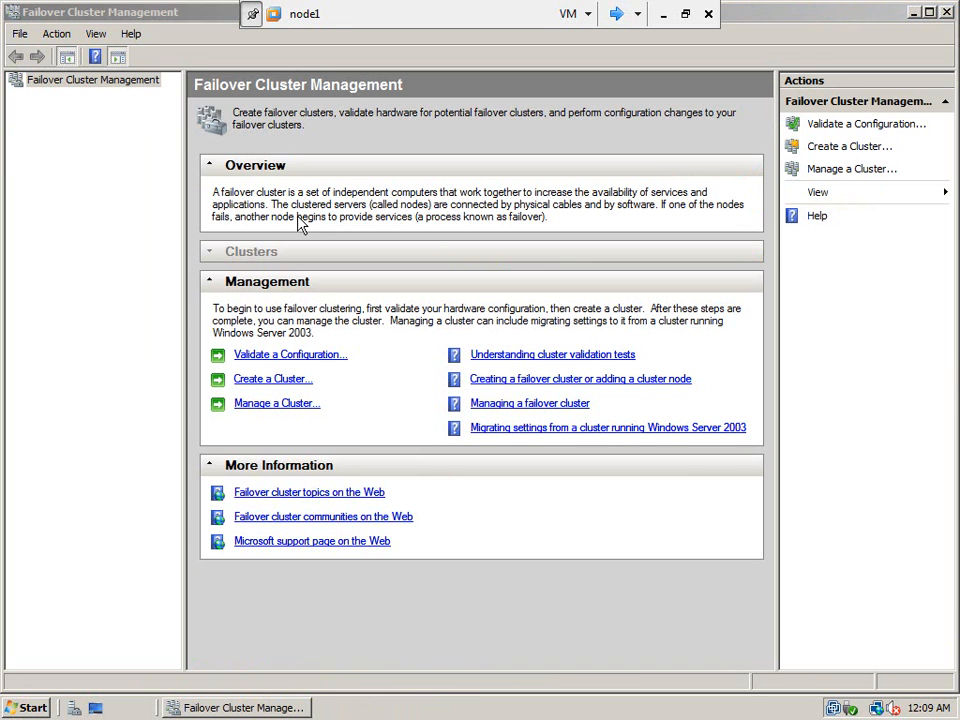
- Start the Validate a Configuration Wizard and add node1 and node2 as the servers to test
click(165, 32)
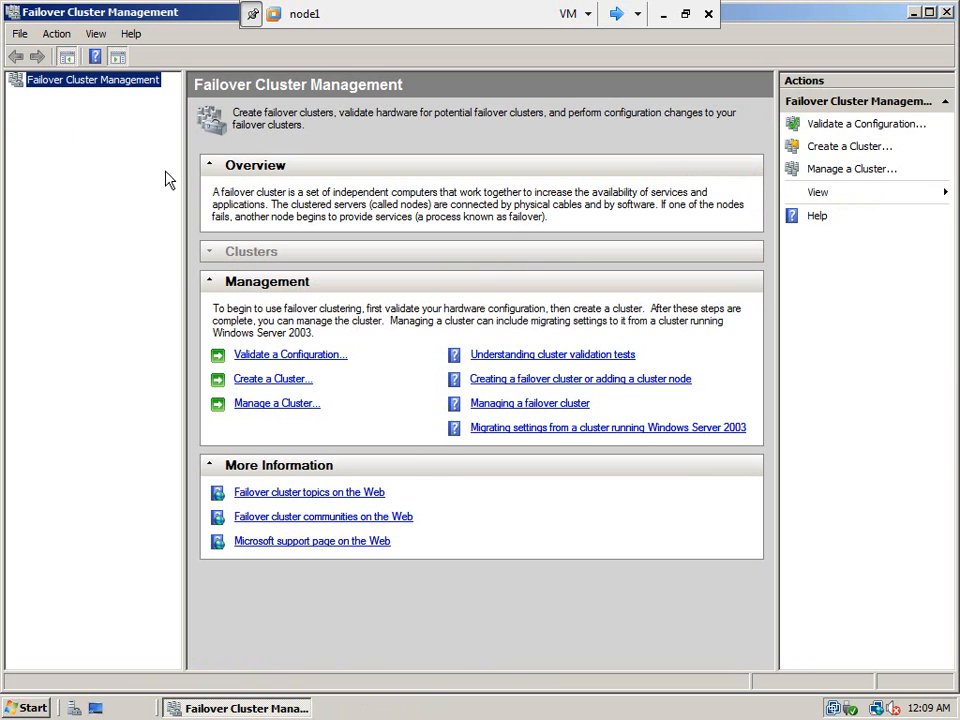
click(295, 360)
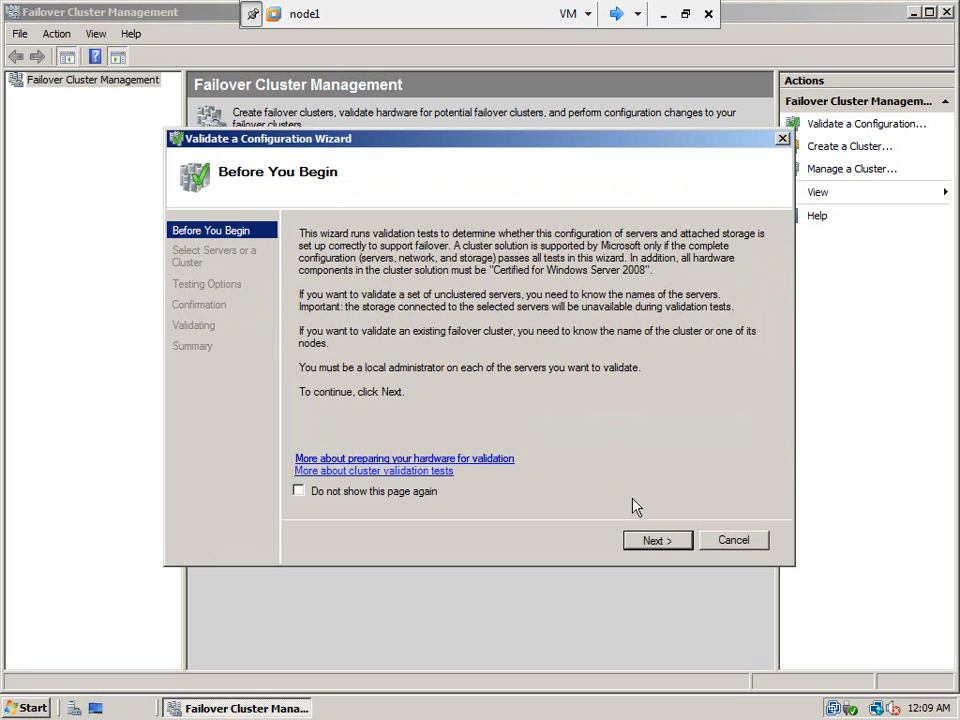
click(645, 548)
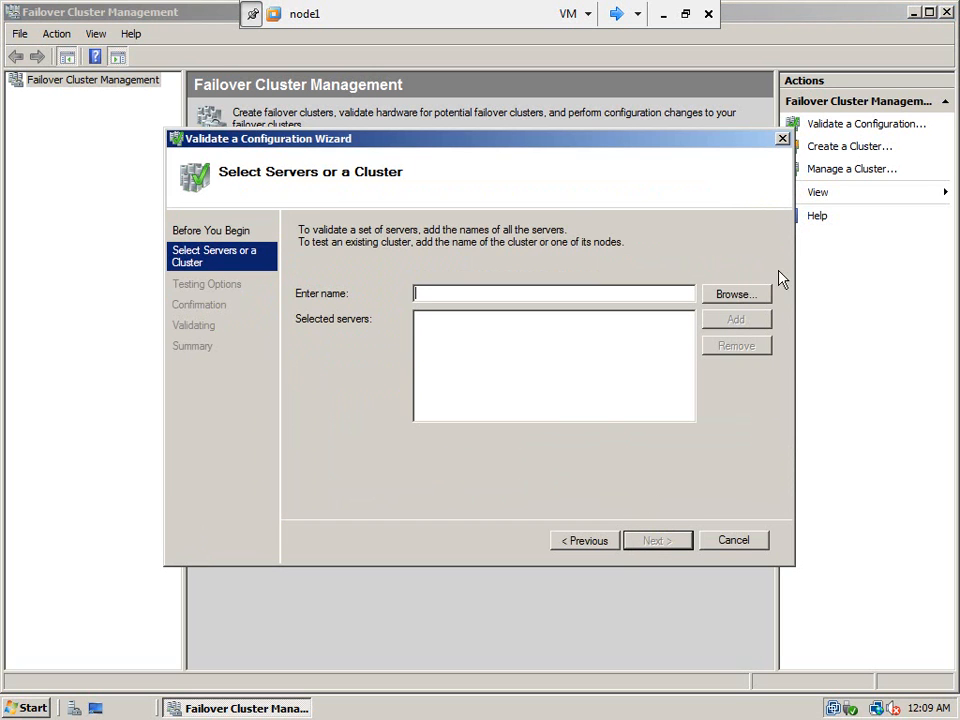
click(730, 303)
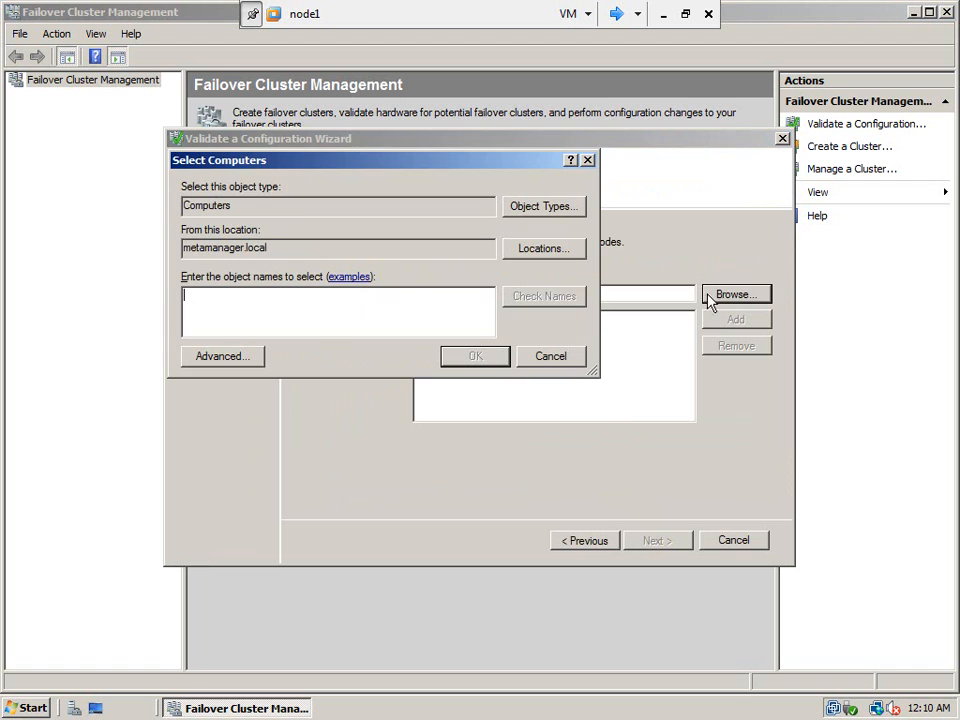
text(node1;node2)
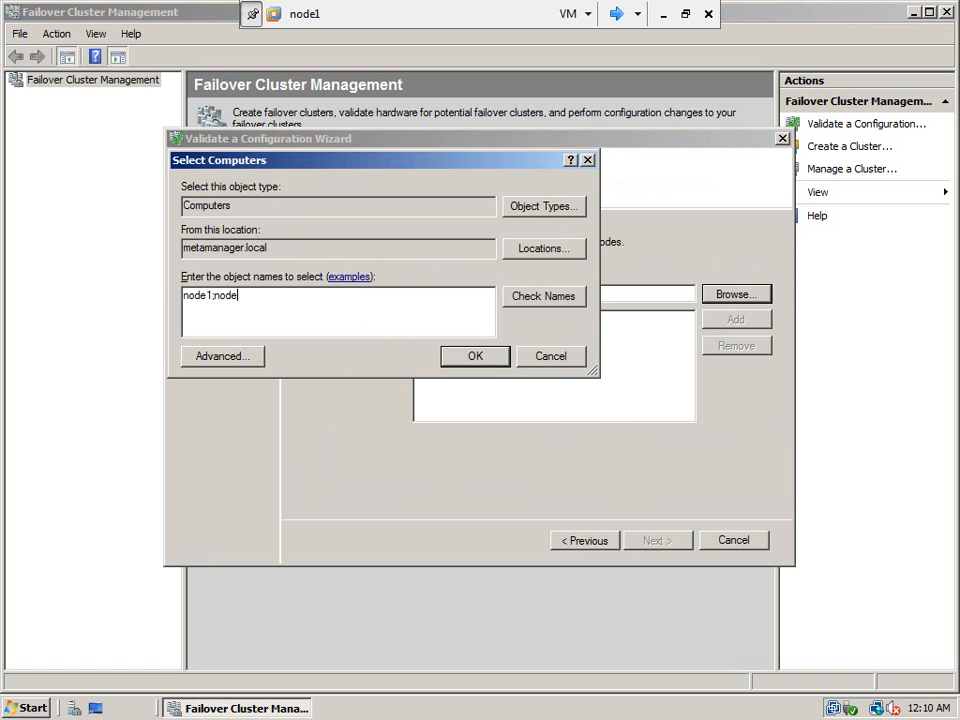
click(580, 300)
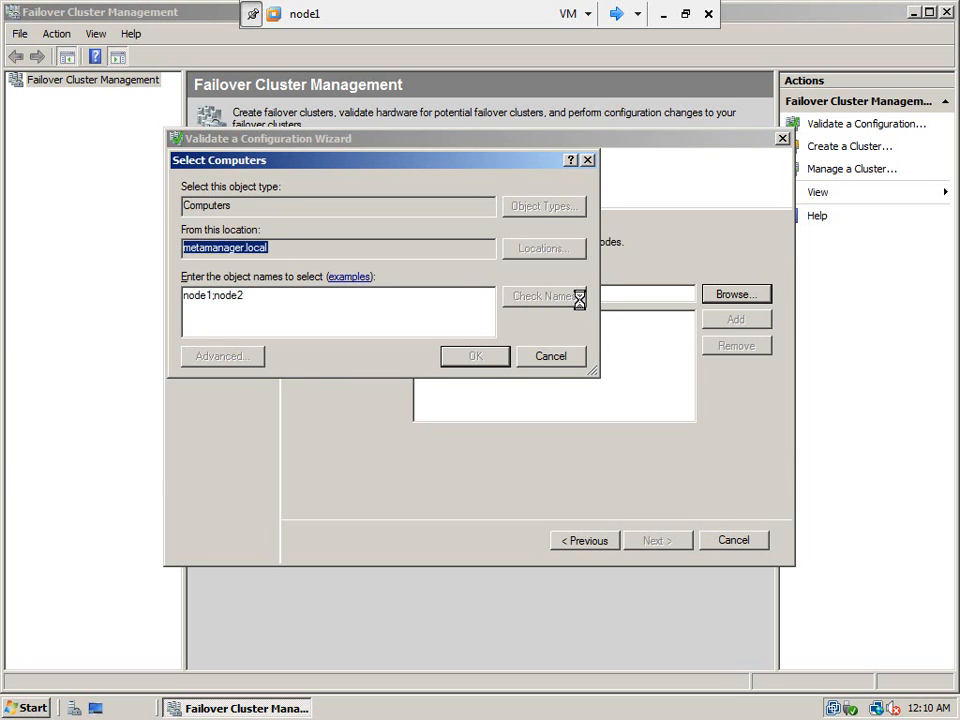
click(475, 358)
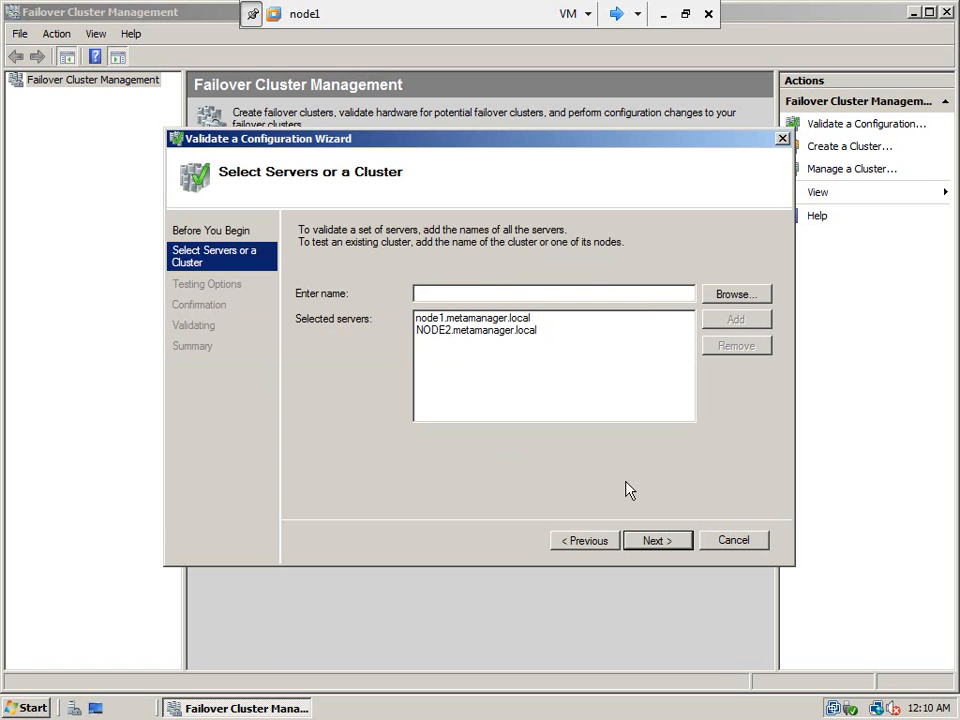
- Keep 'Run all tests (recommended)' and launch the validation
click(650, 540)
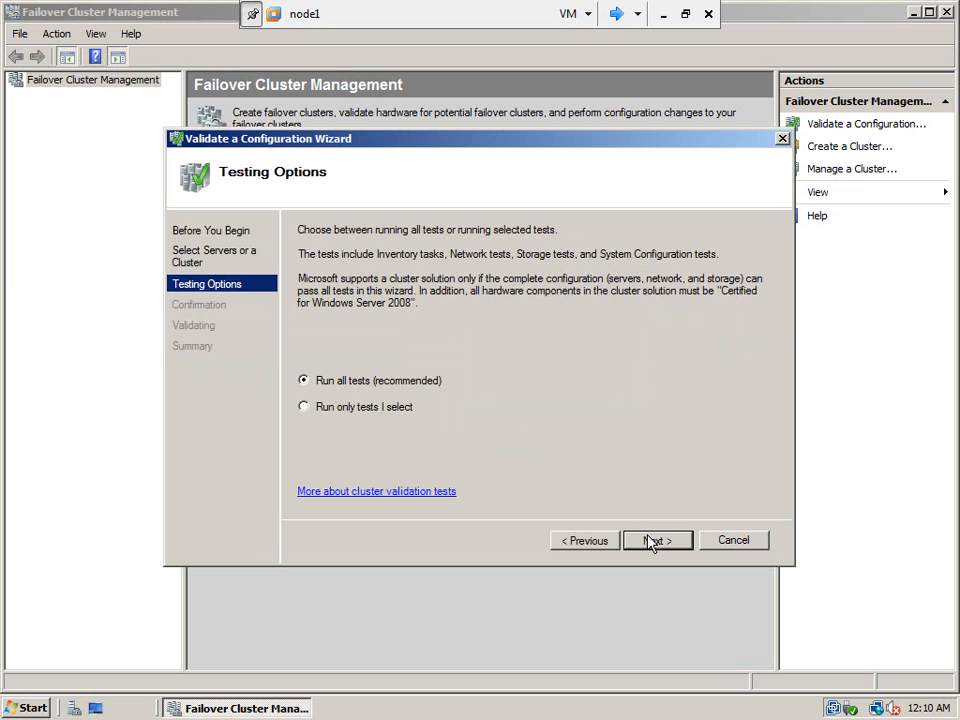
click(650, 541)
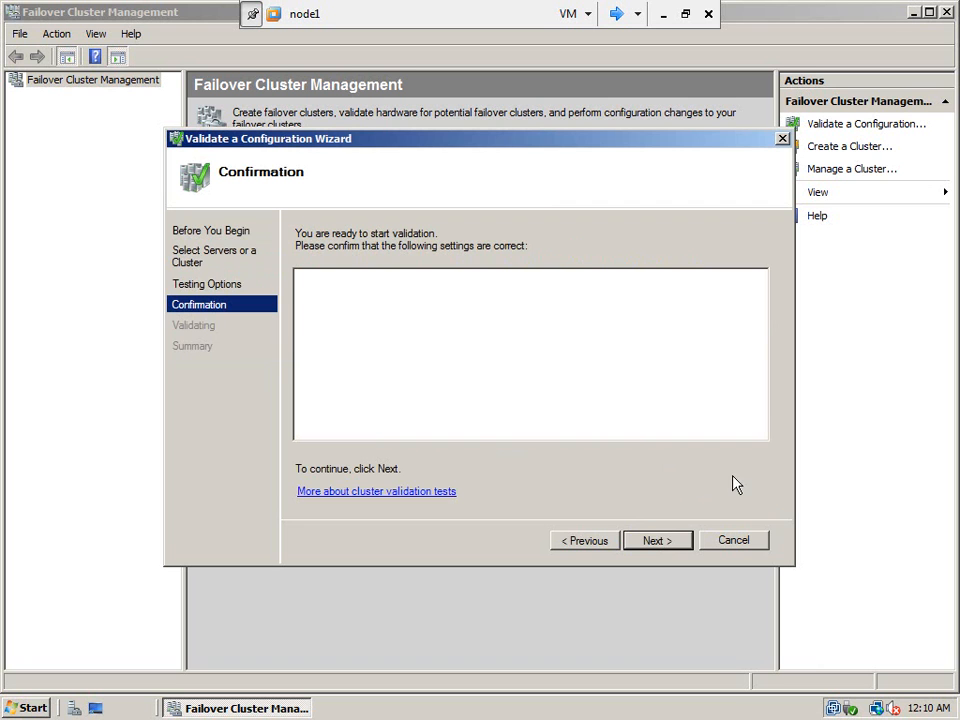
click(655, 541)
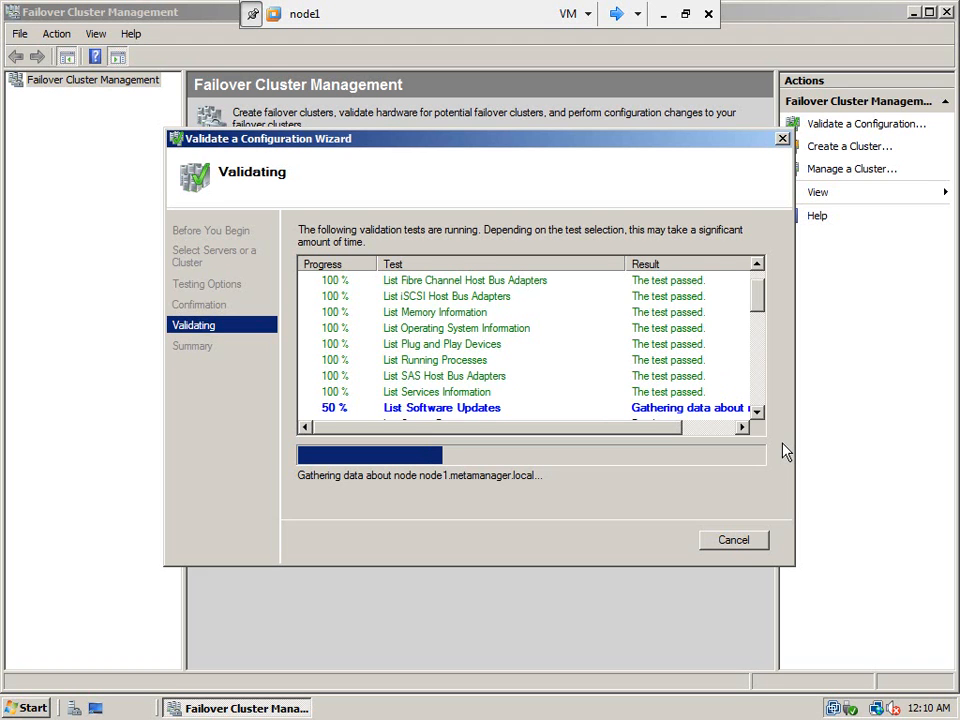
- Scroll the Validating list to follow results through SCSI-3 Persistent Reservation up to Disk Arbitration
double_click(758, 264)
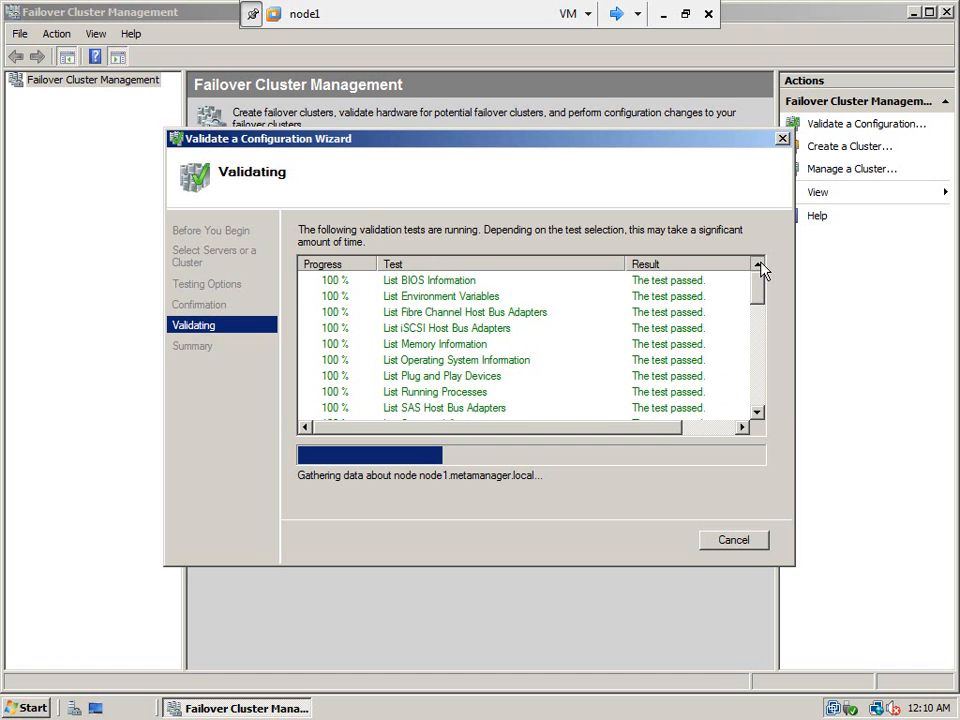
double_click(757, 414)
click(757, 416)
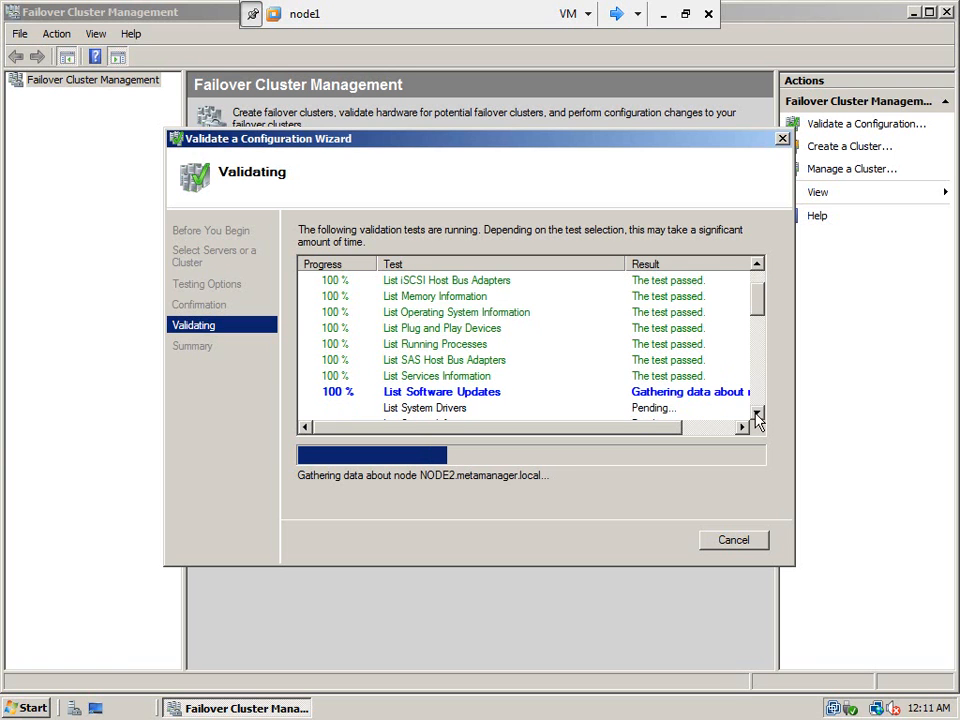
click(757, 416)
click(757, 416)
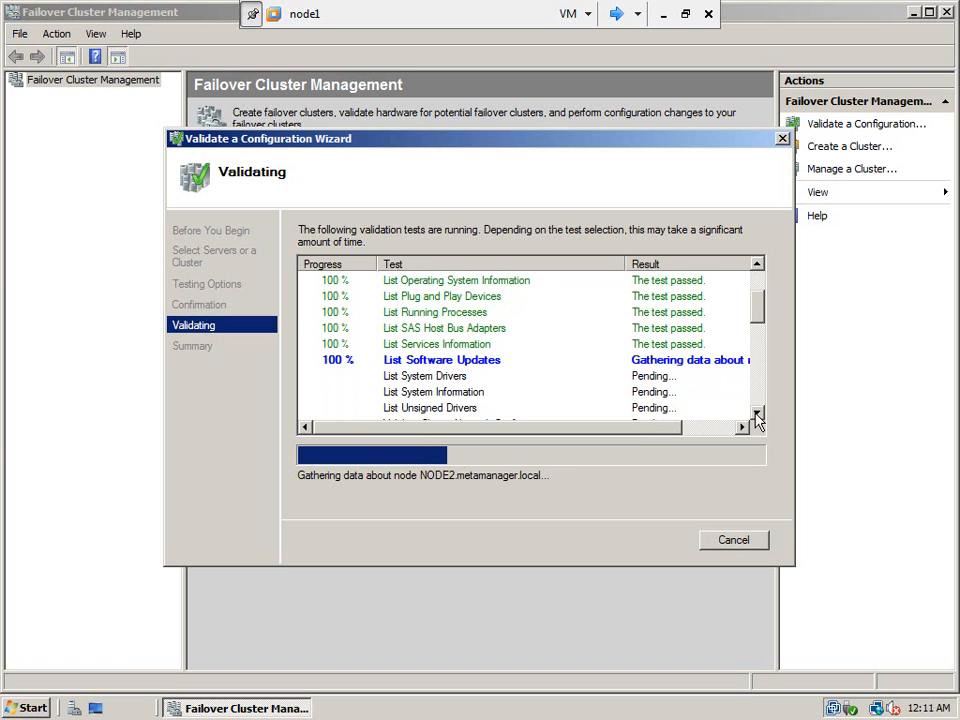
click(757, 416)
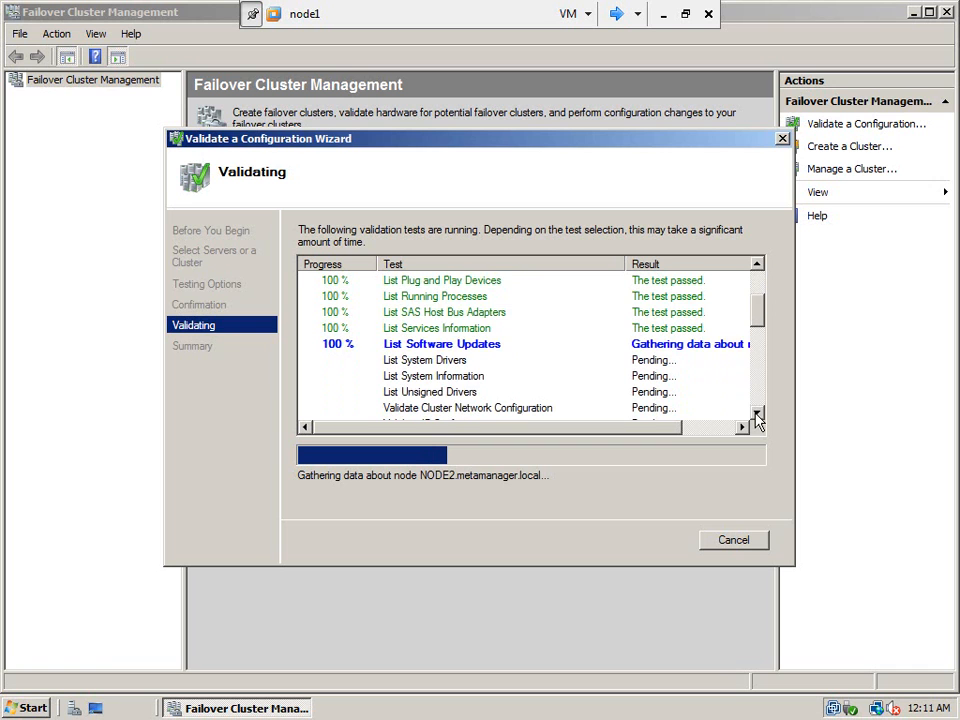
click(757, 416)
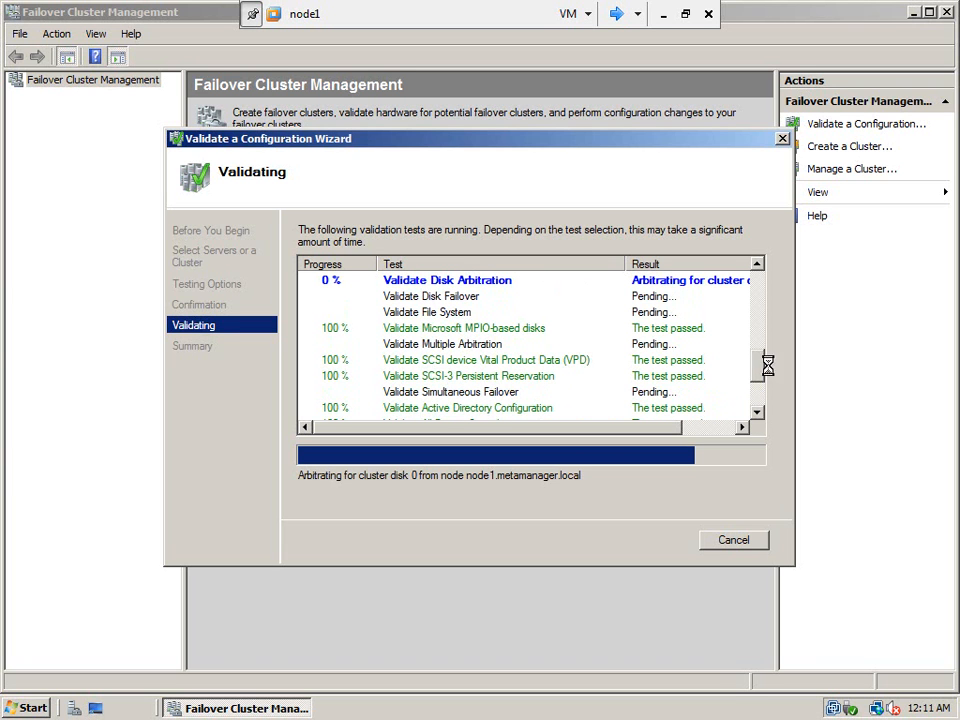
- Scroll the Validating list until Validate Disk Failover fails and File System and Simultaneous Failover are cancelled
drag(757, 370, 770, 408)
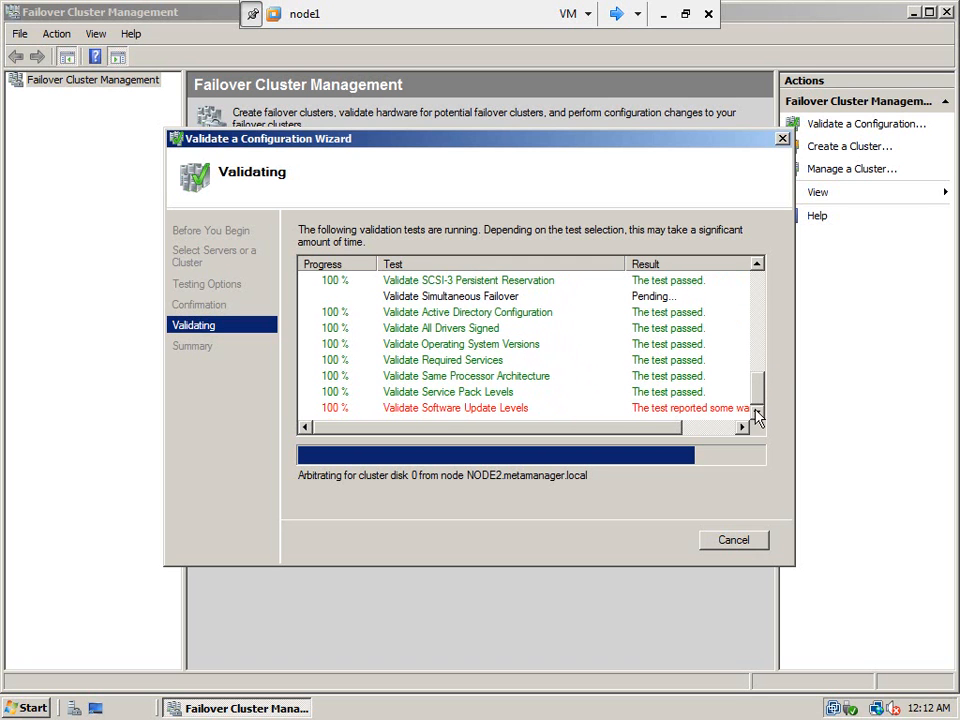
click(739, 428)
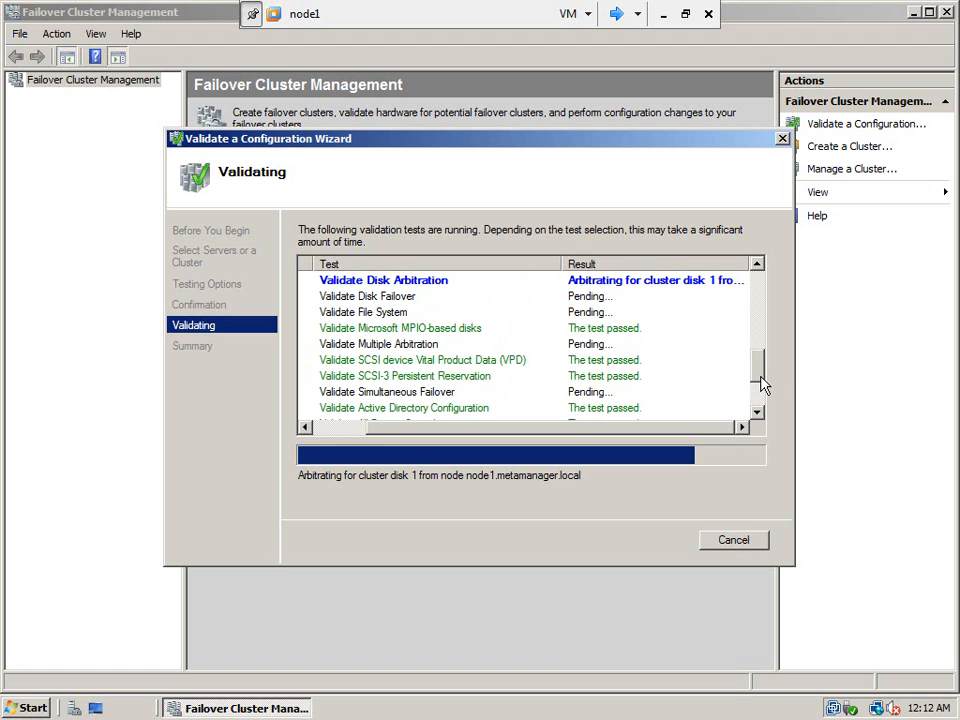
drag(762, 382, 761, 414)
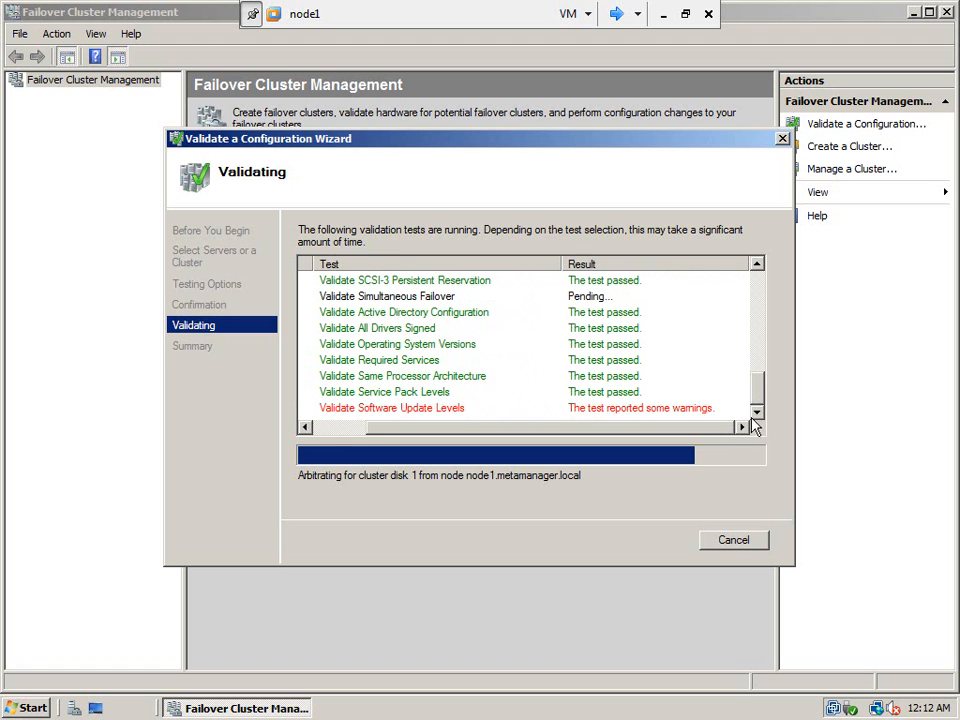
drag(702, 435, 637, 446)
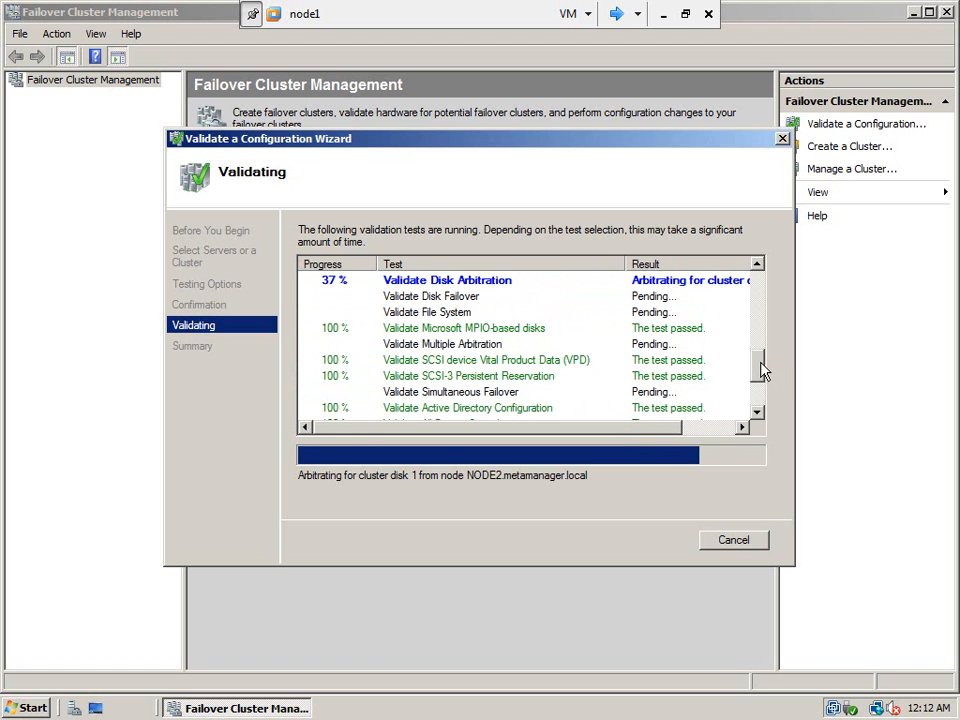
mouse_move(760, 370)
mouse_down()
mouse_move(760, 350)
mouse_move(760, 370)
mouse_up()
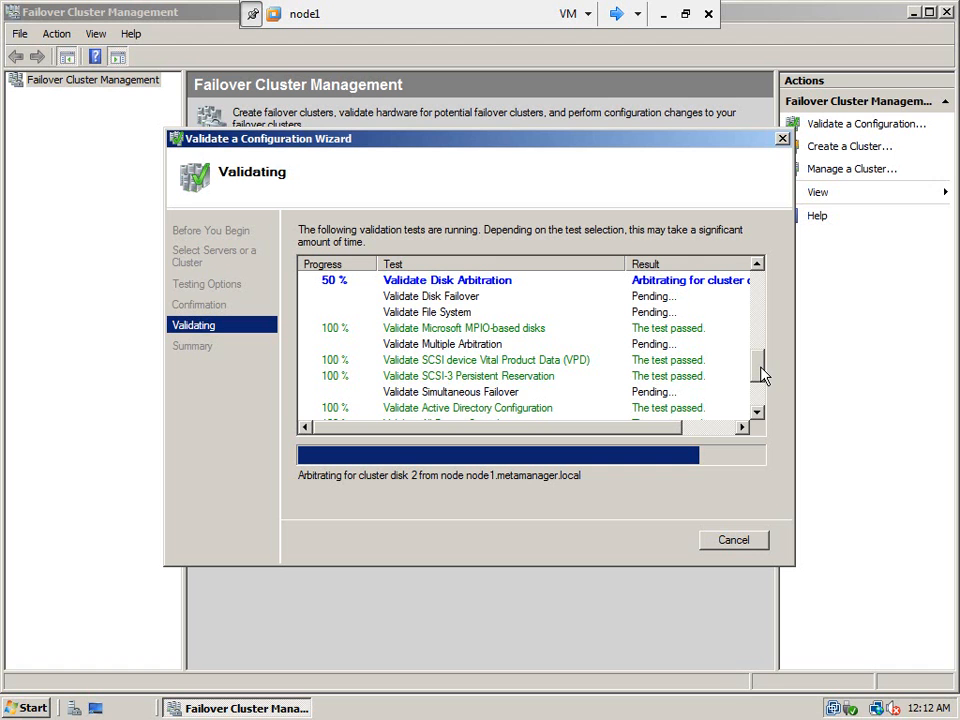
drag(762, 374, 761, 411)
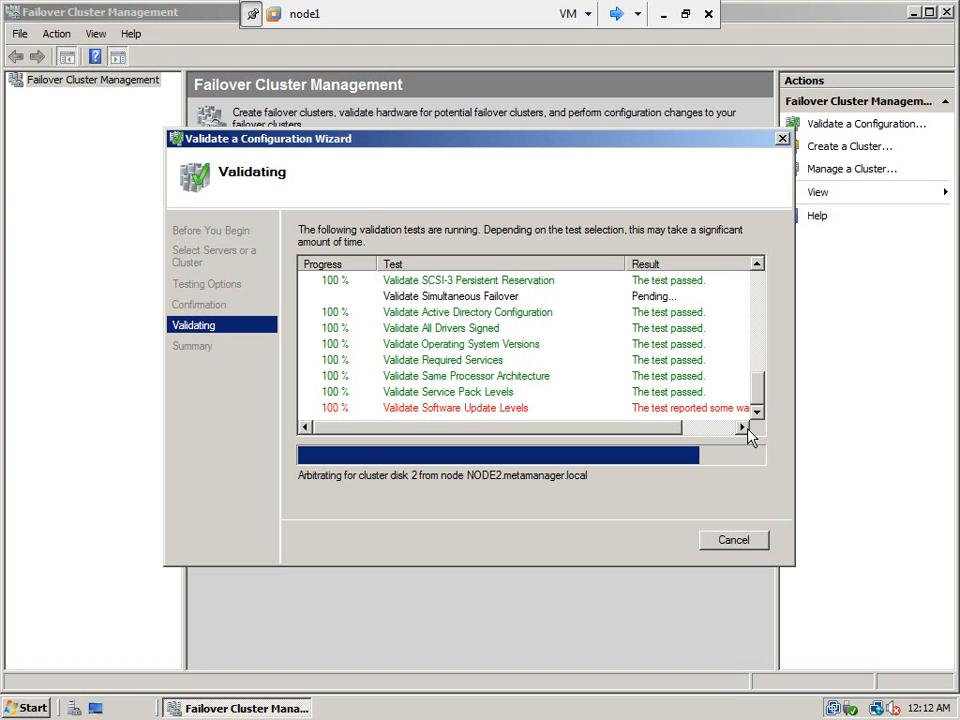
click(741, 428)
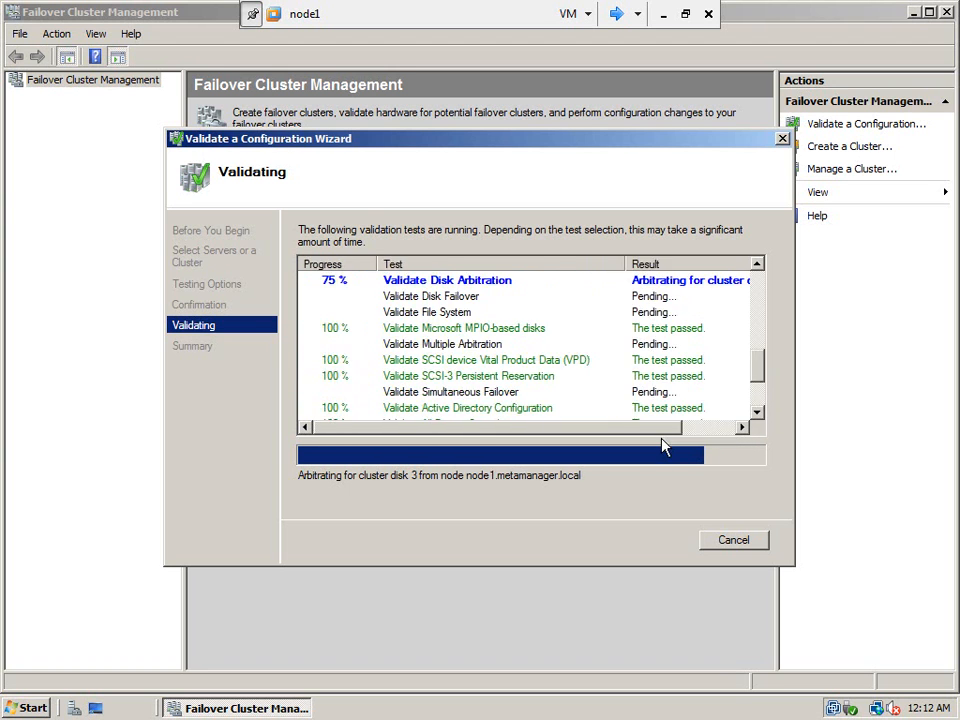
mouse_move(761, 370)
mouse_down()
mouse_move(762, 355)
mouse_move(764, 376)
mouse_up()
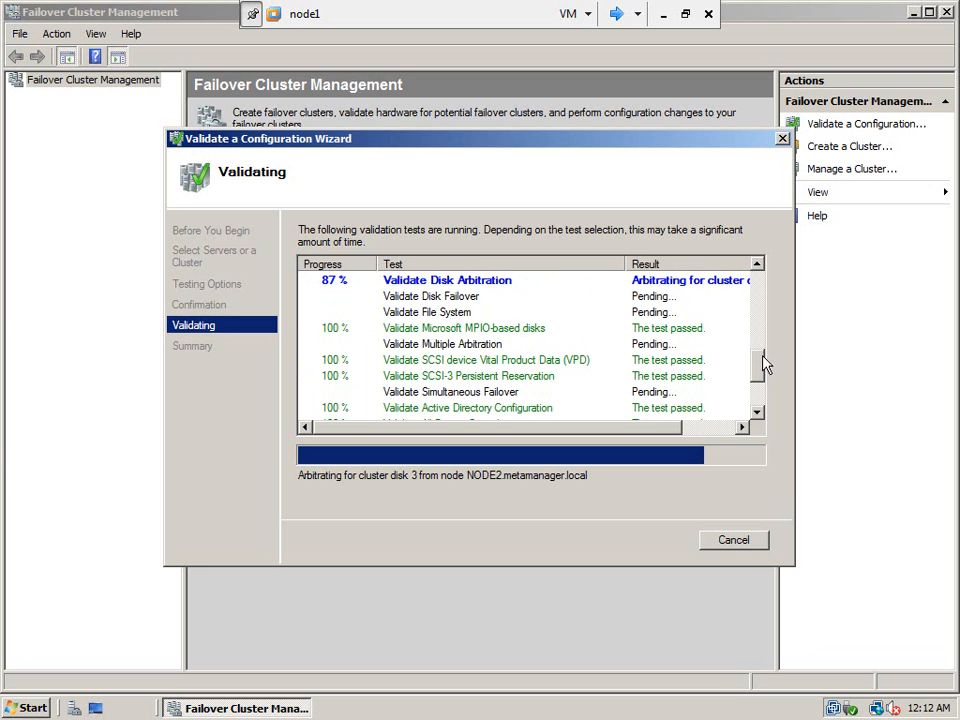
mouse_move(762, 370)
mouse_down()
mouse_move(767, 290)
mouse_move(757, 367)
mouse_up()
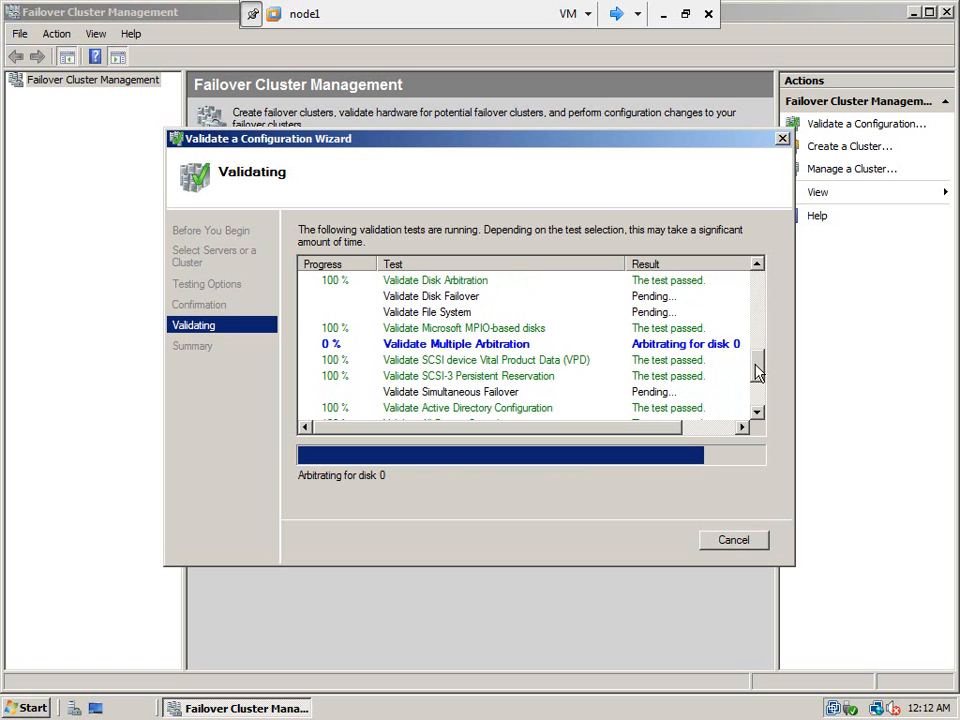
click(757, 416)
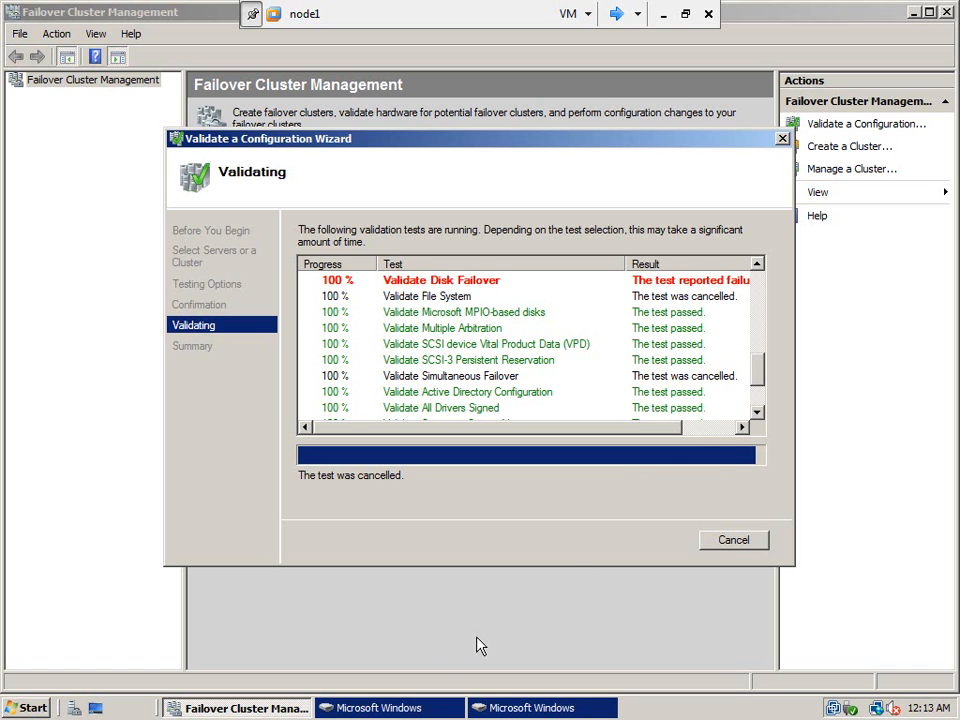
- Scan and fix the logs (F:) drive, which reports no problems
click(390, 708)
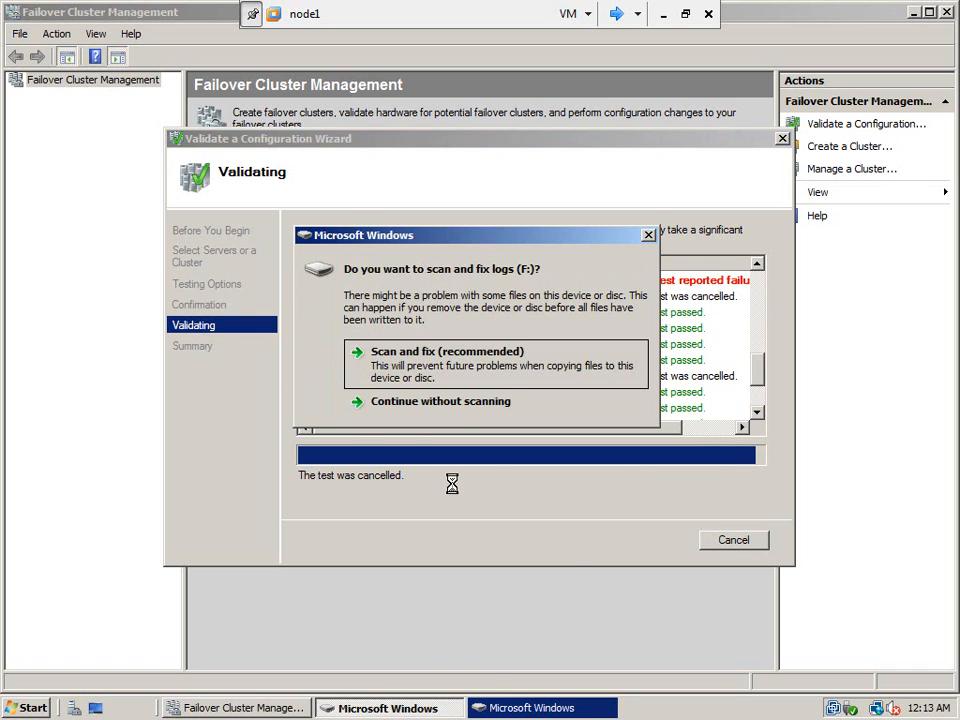
click(447, 358)
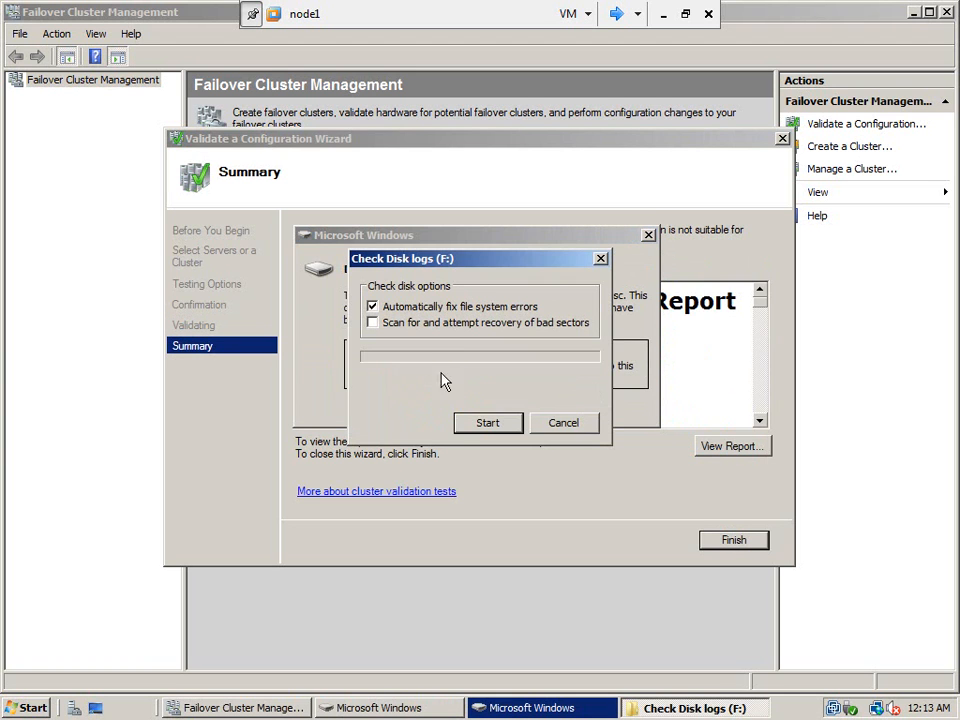
click(485, 430)
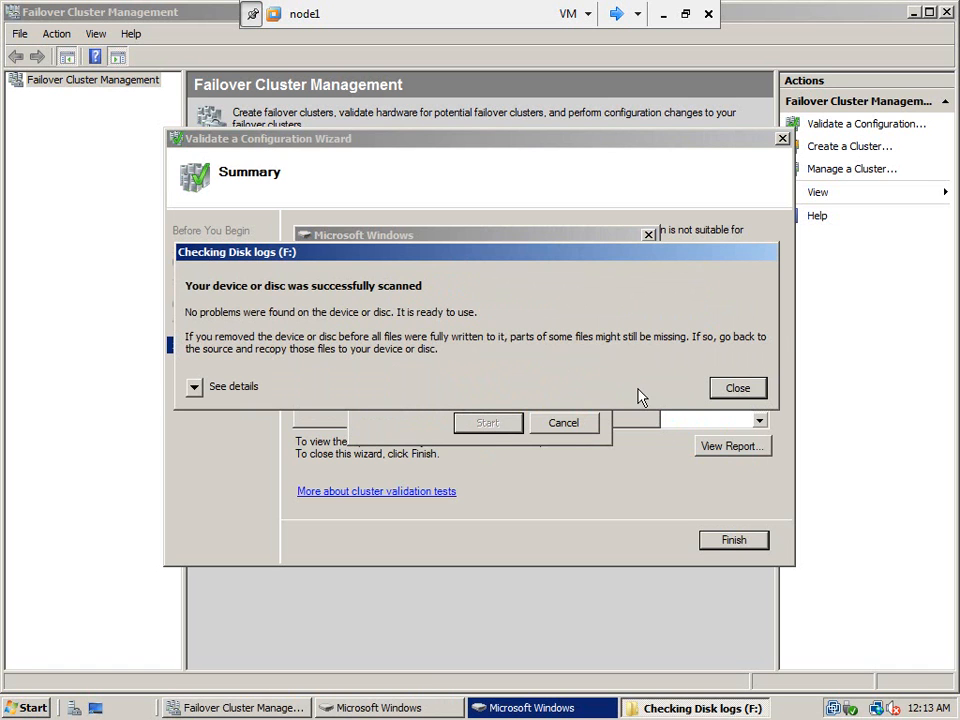
click(722, 391)
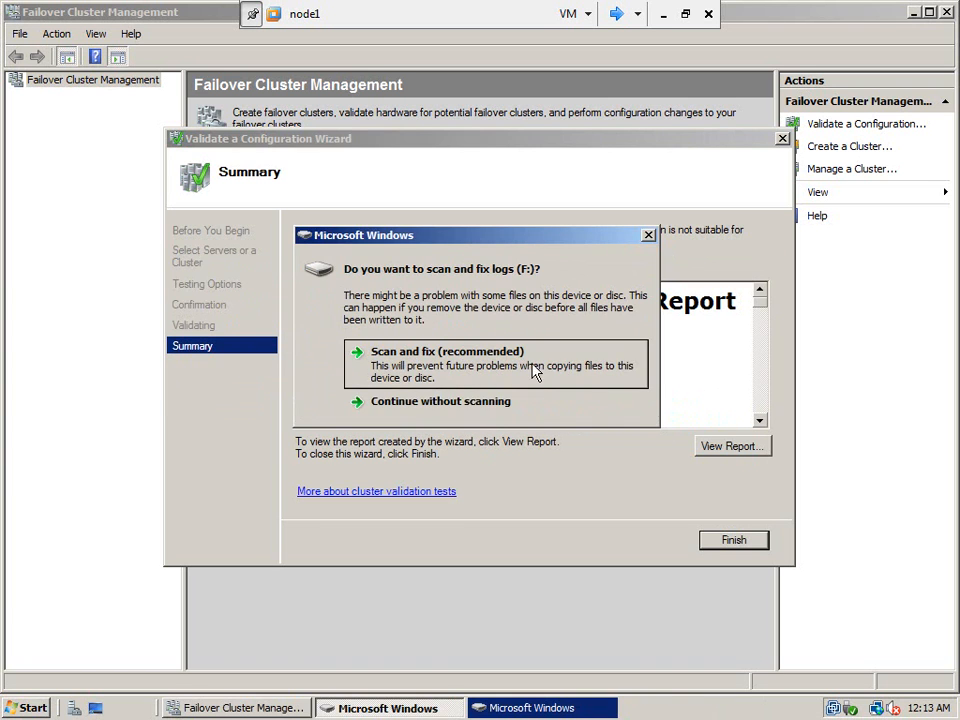
click(525, 356)
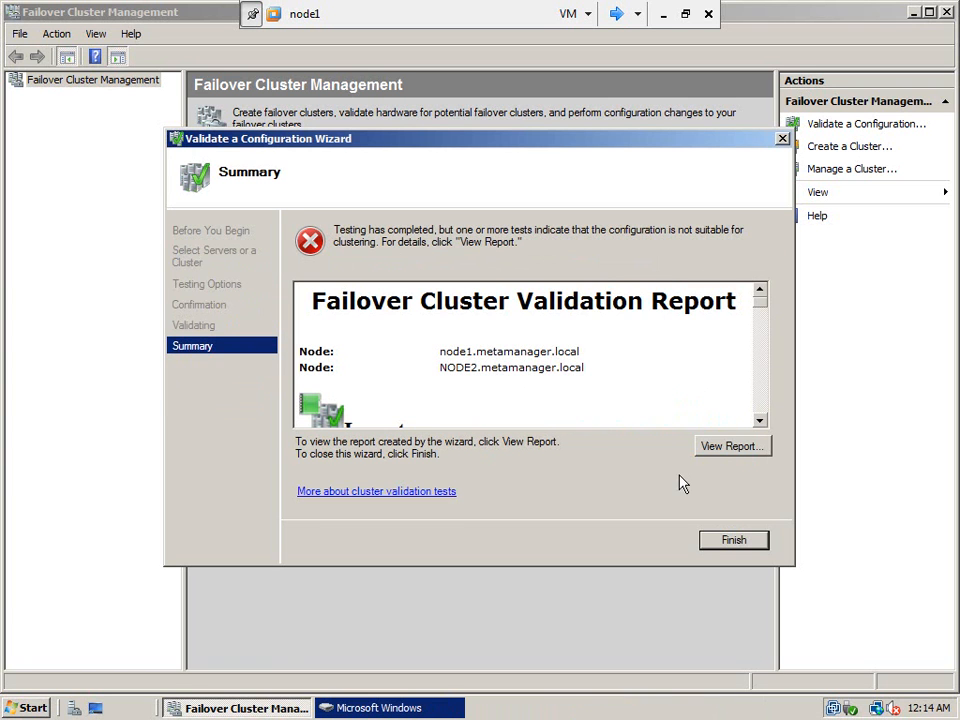
- Clear the remaining scan prompt, rescan F: successfully, and open the full validation report
click(420, 707)
click(458, 370)
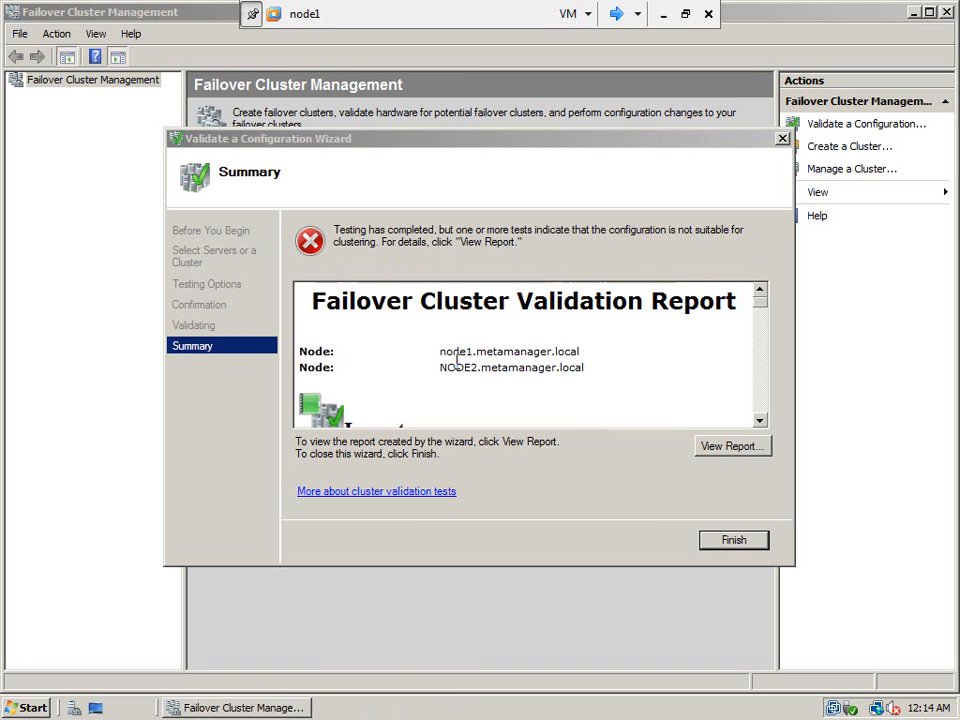
drag(764, 306, 765, 354)
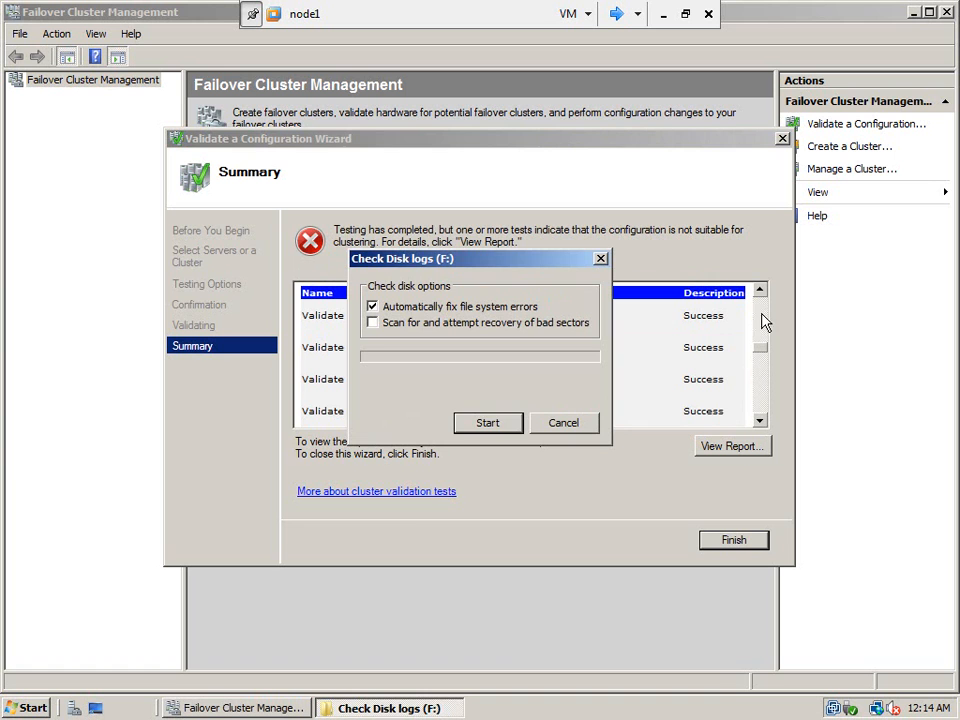
click(487, 424)
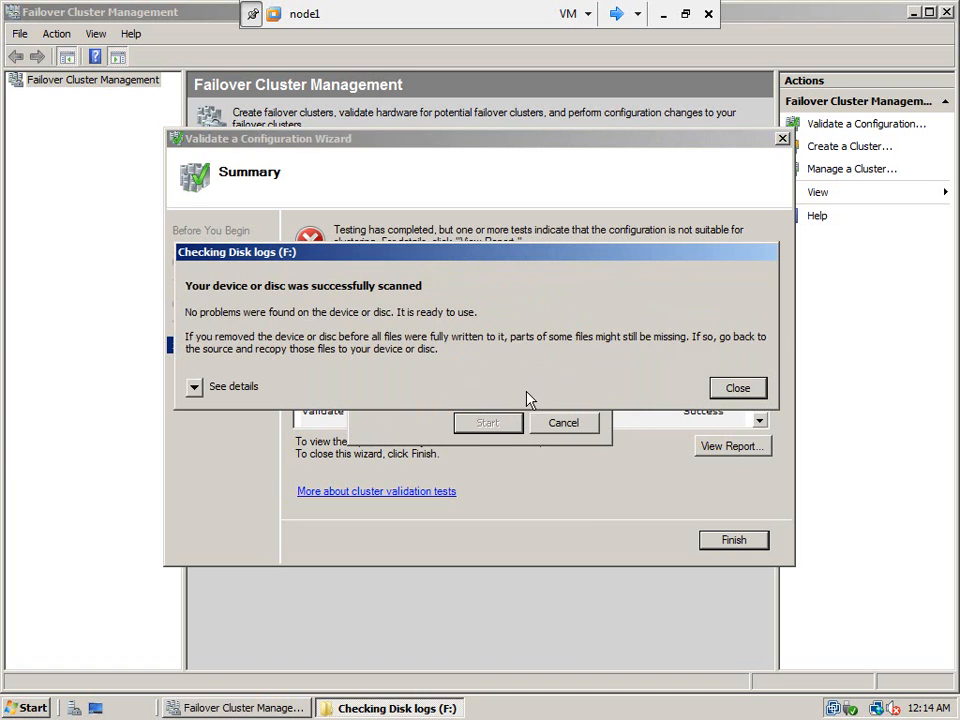
click(736, 388)
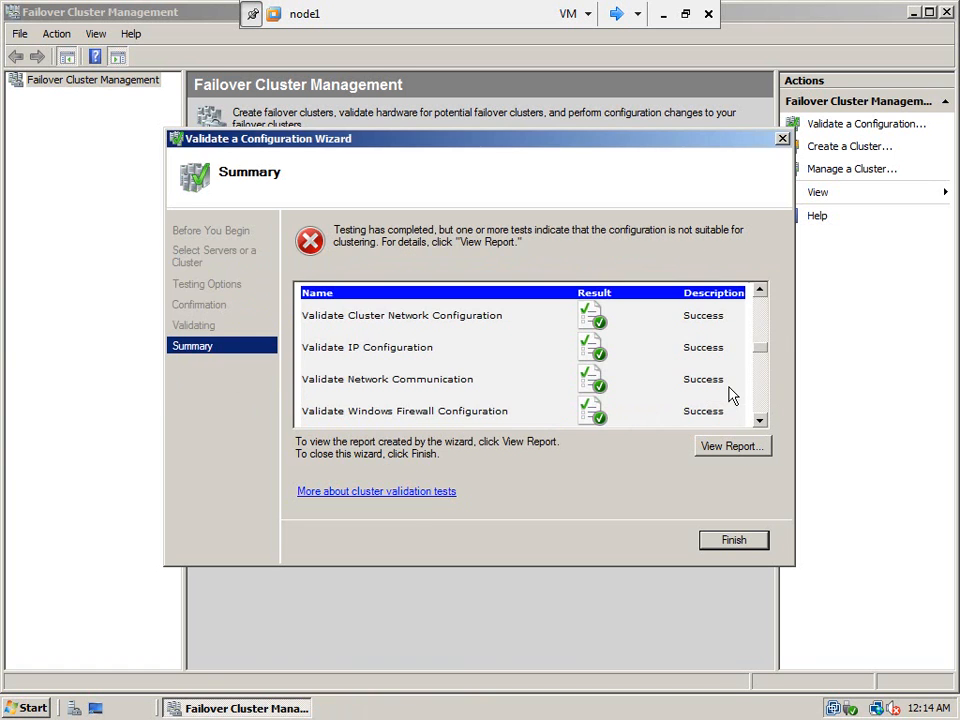
click(736, 448)
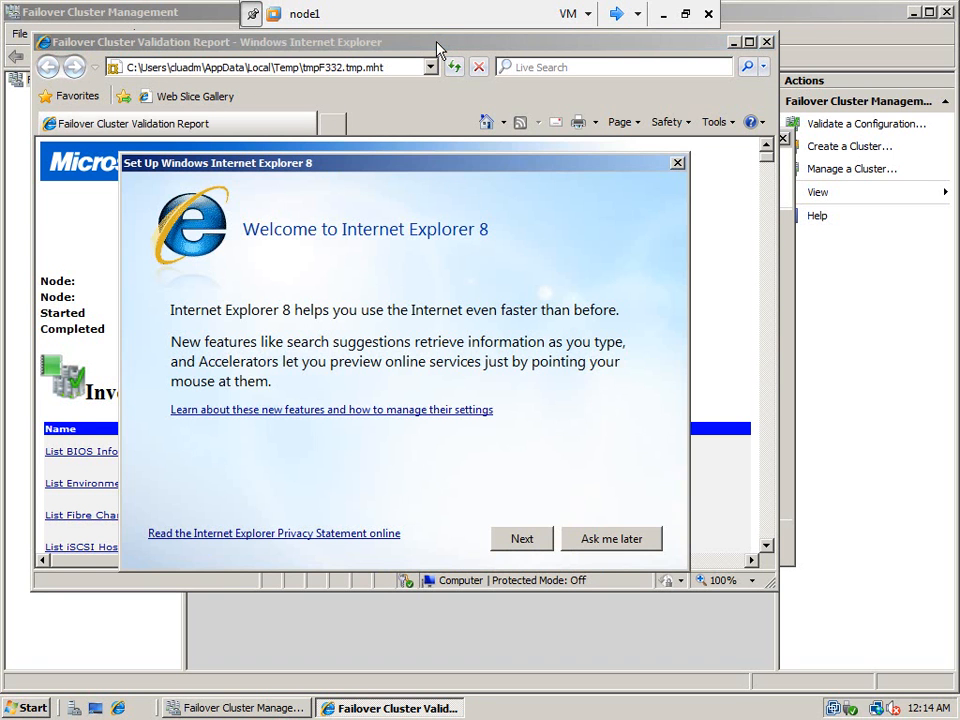
- Dismiss Internet Explorer's first-run, blocked-content and welcome prompts and maximize the validation report
click(591, 540)
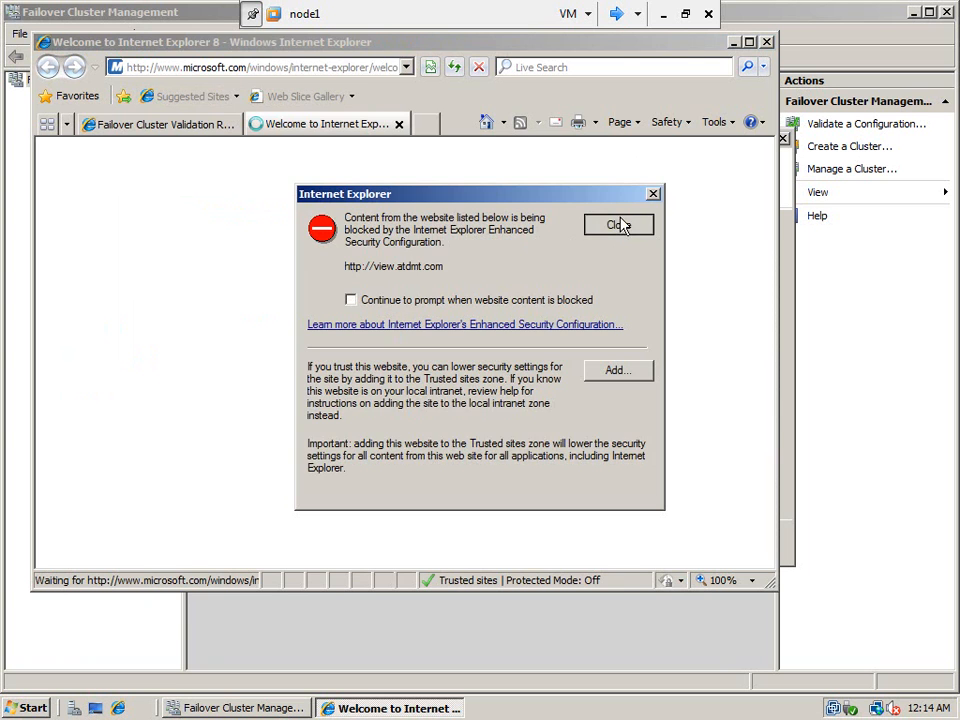
click(620, 224)
click(398, 127)
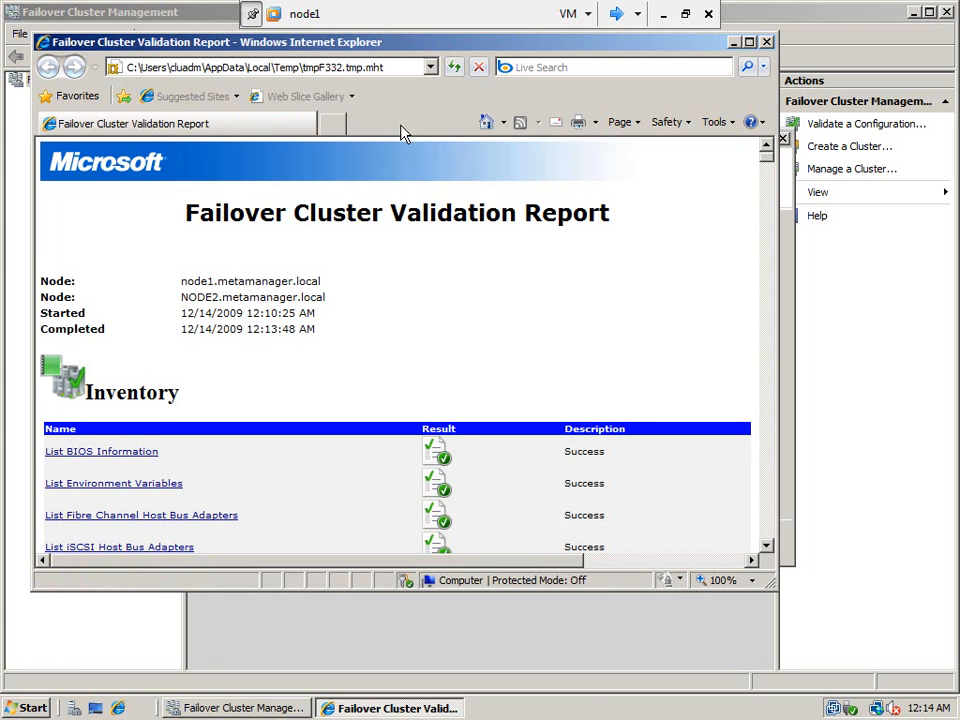
double_click(378, 50)
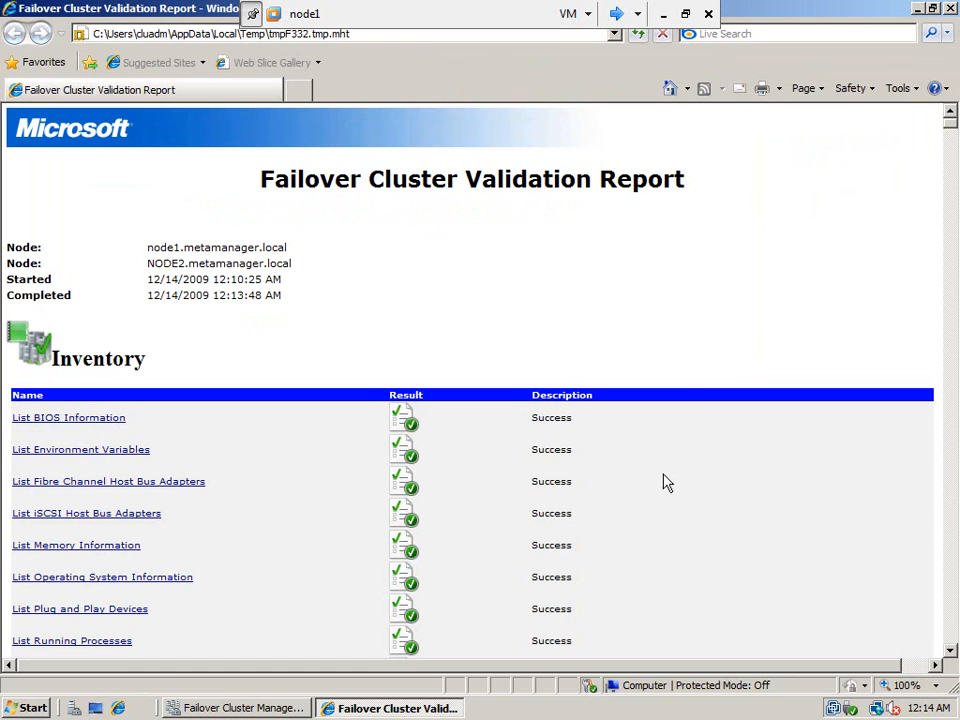
- Review the Software Update Levels details showing NODE2 missing KB940518, then switch to clusterdc
scroll(667, 482, down, 10)
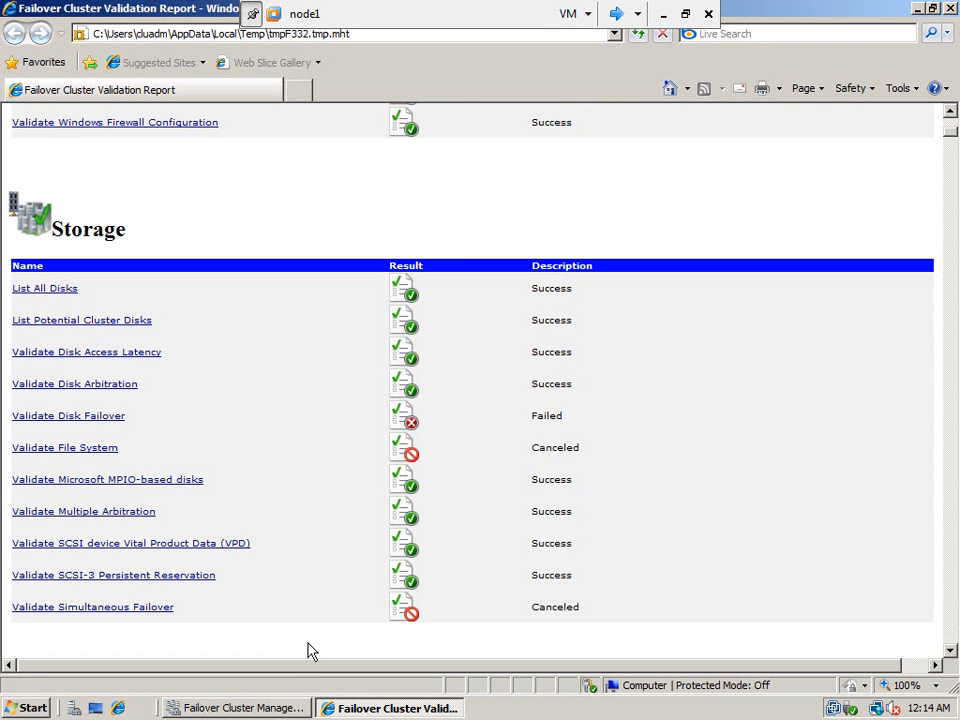
scroll(310, 651, down, 5)
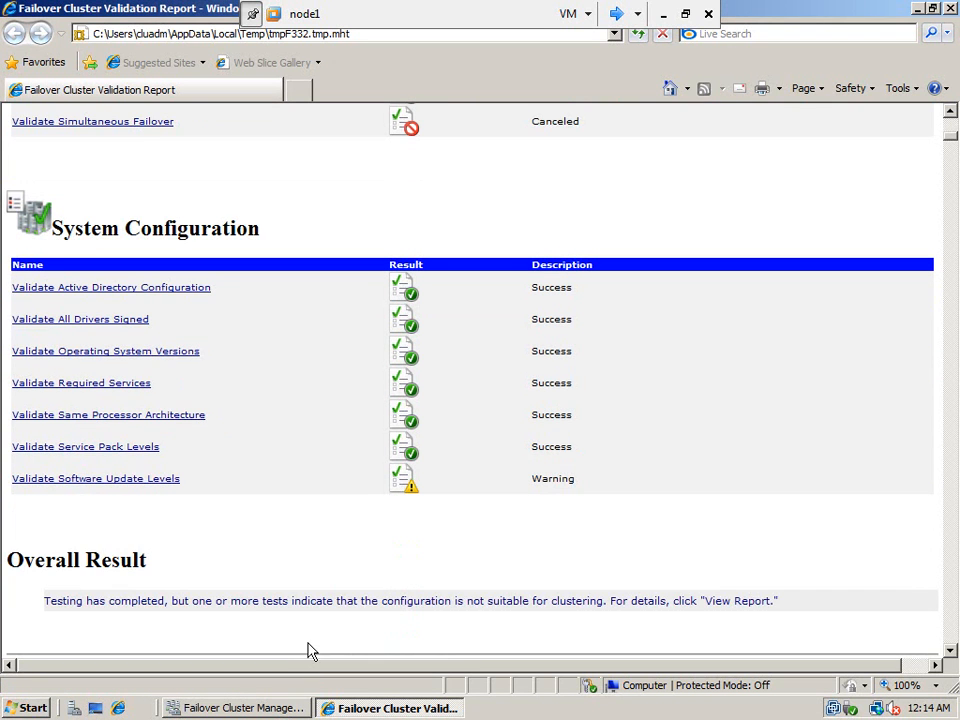
click(142, 484)
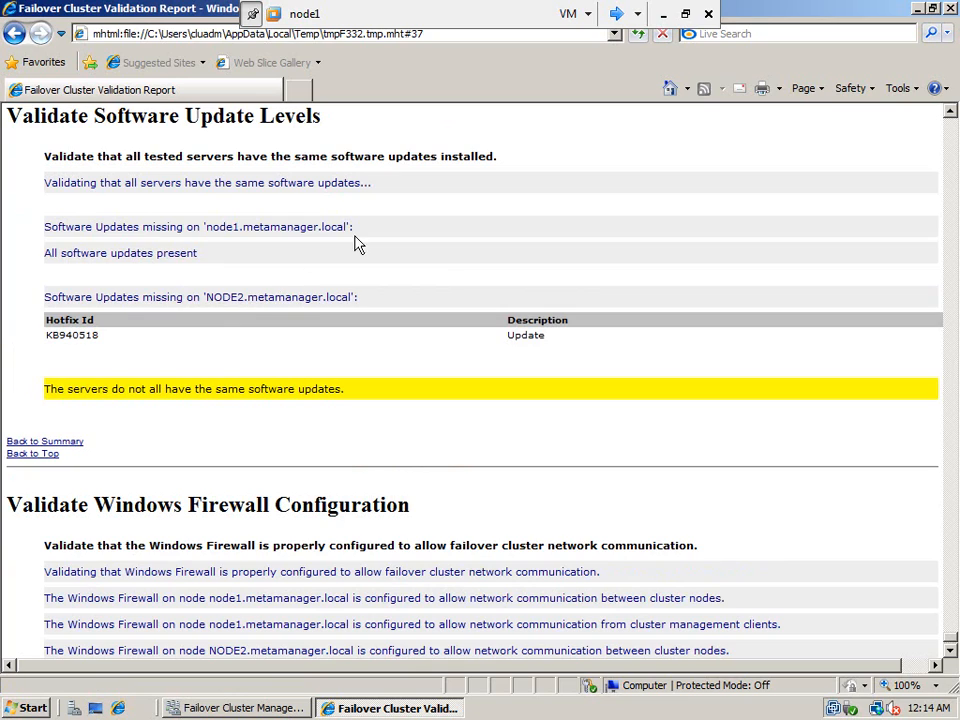
scroll(447, 270, up, 5)
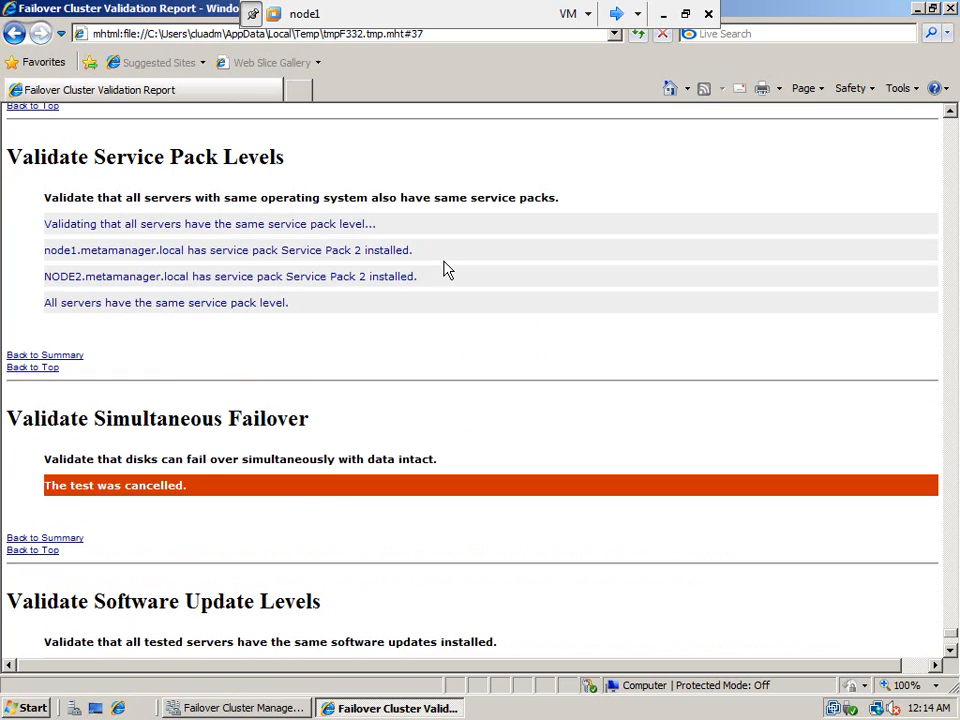
scroll(447, 270, up, 20)
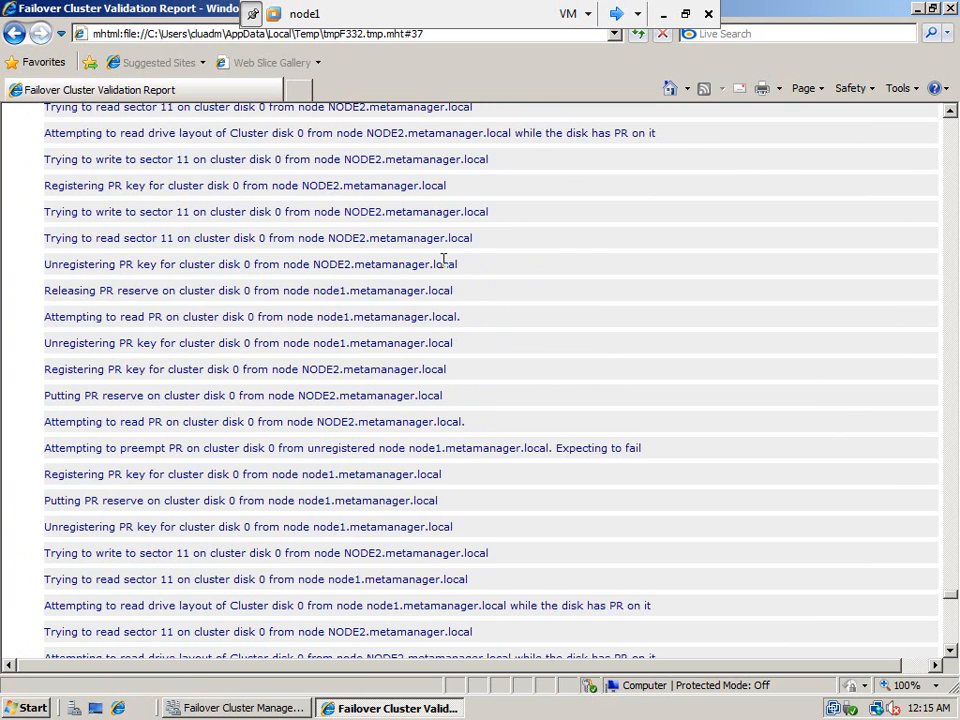
click(617, 15)
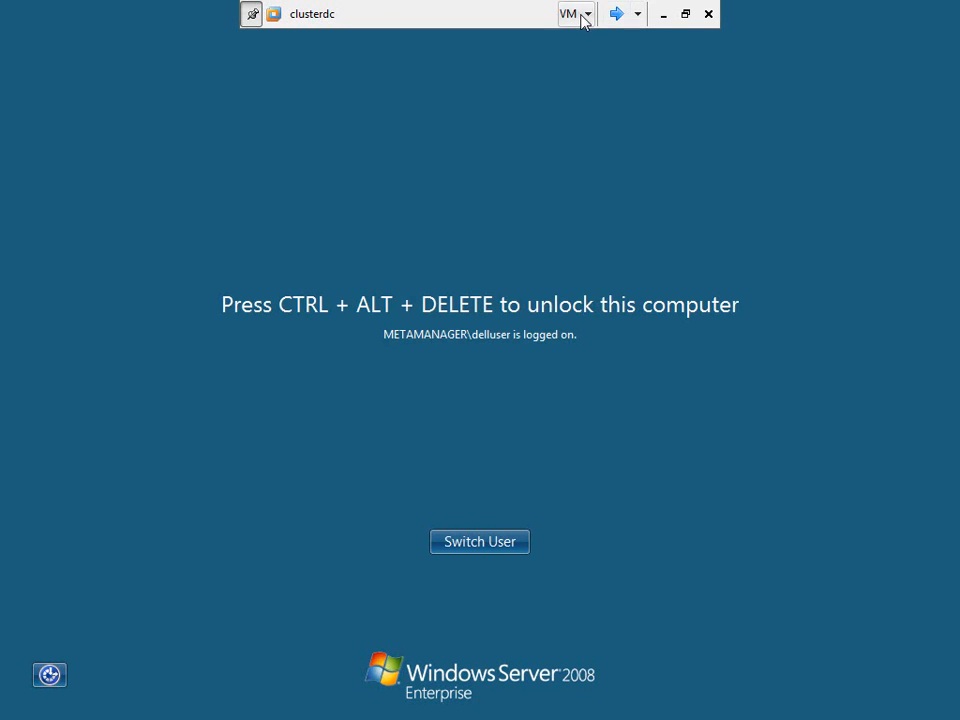
- Log on to the clusterdc machine using Ctrl+Alt+Del and its password
click(583, 20)
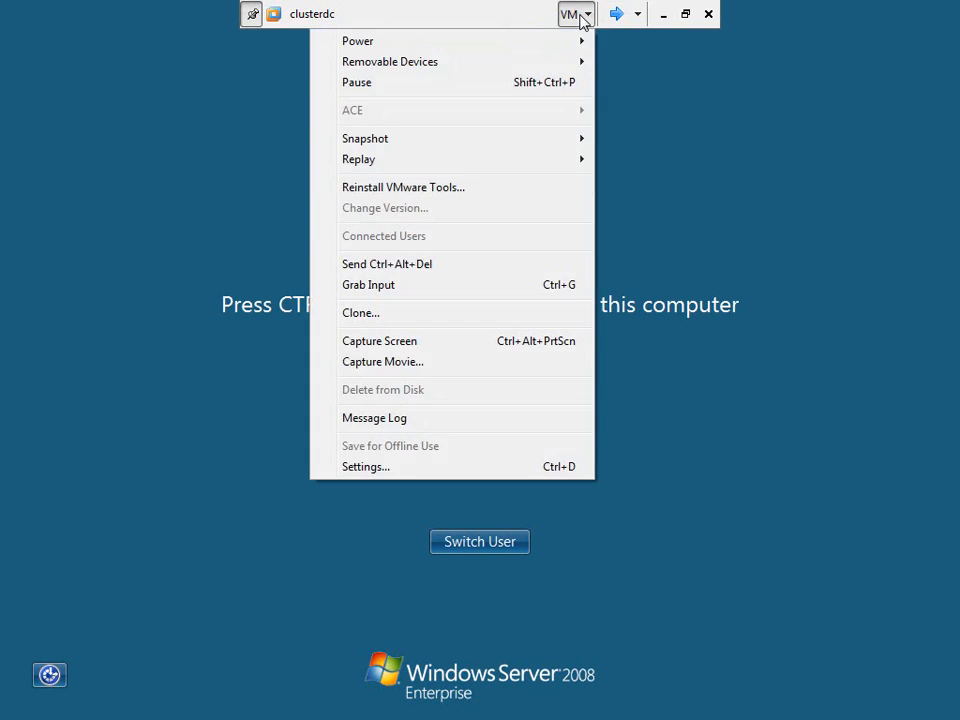
click(415, 269)
click(439, 459)
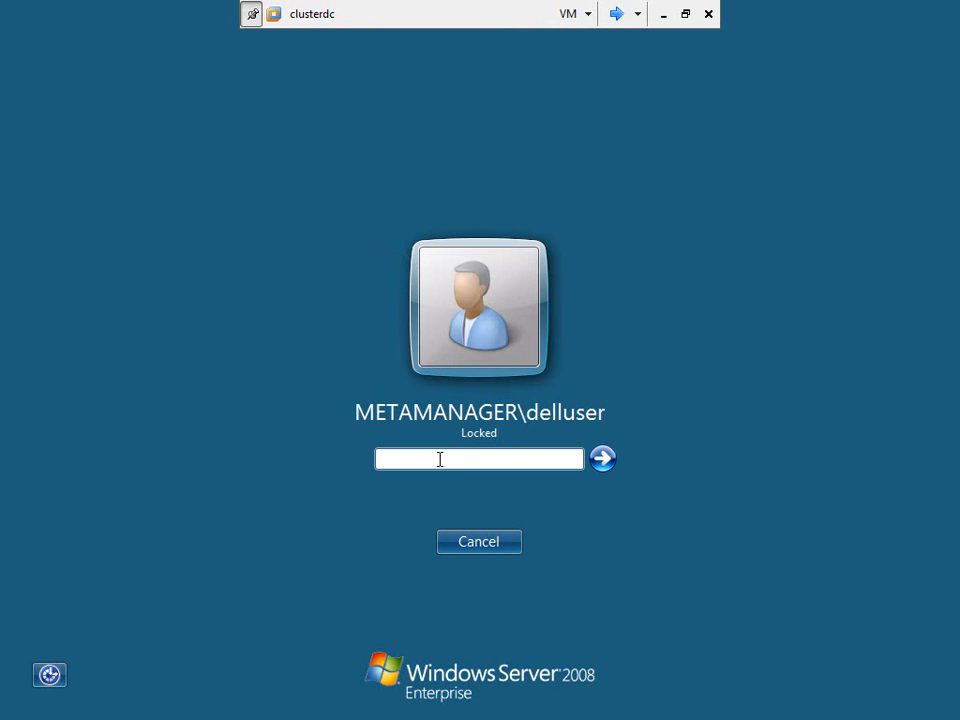
key(Return)
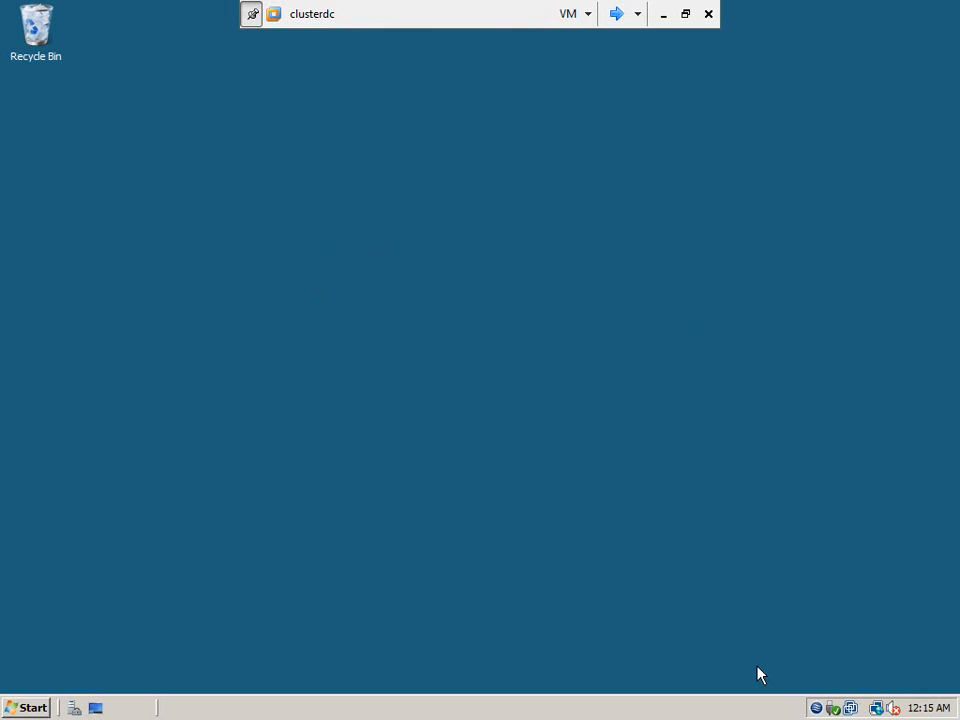
- Refresh StarWind's Targets to confirm data, logs, msdtc and quorum, then go to node2
double_click(818, 709)
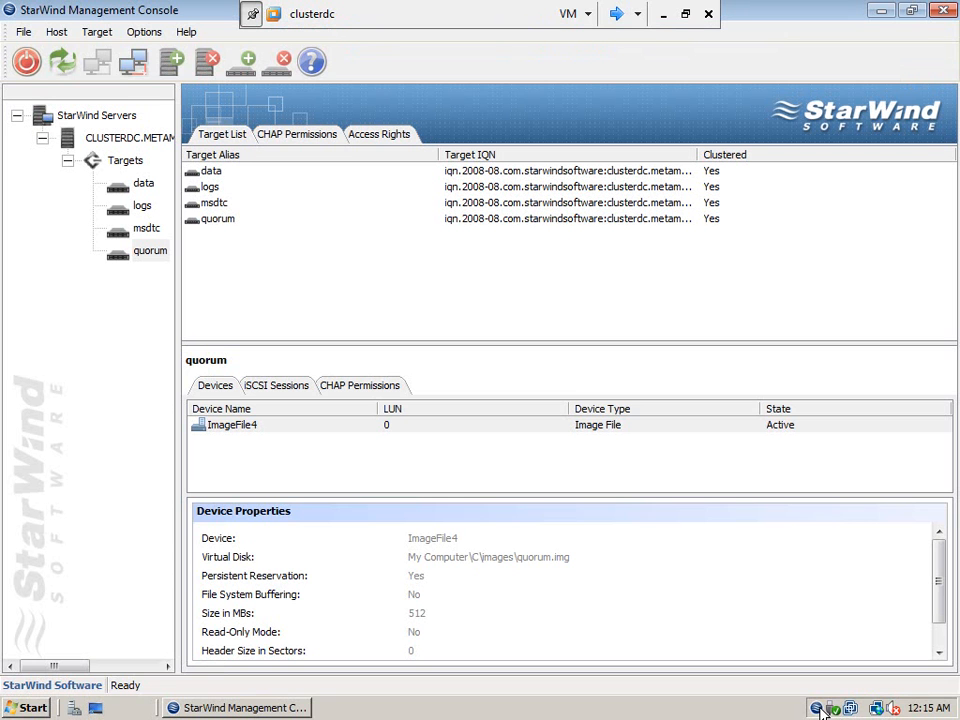
click(127, 161)
right_click(127, 161)
click(178, 199)
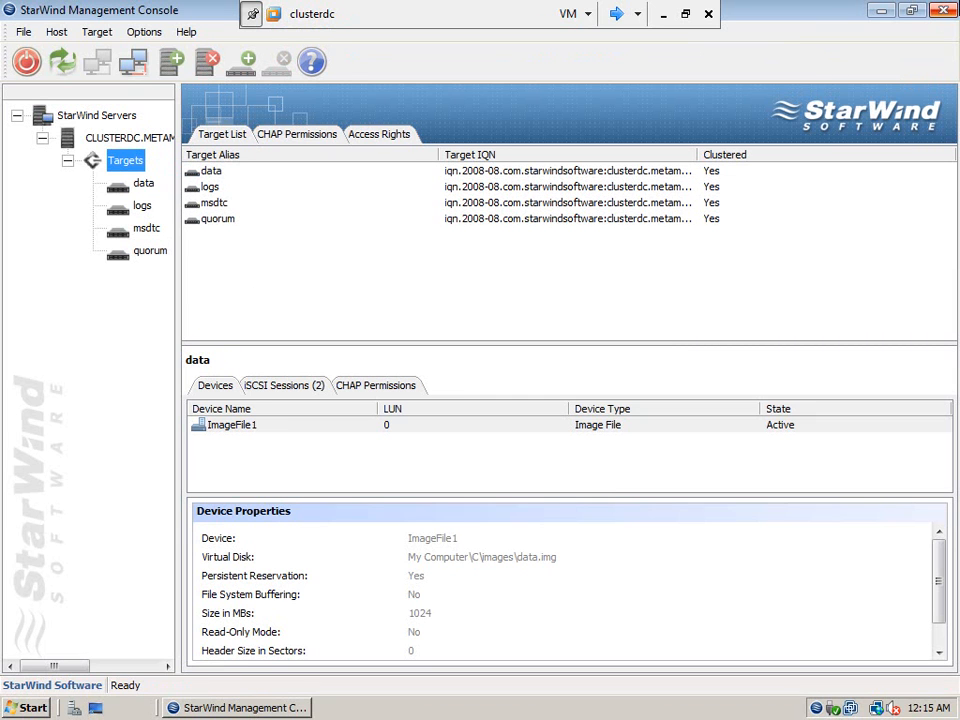
click(952, 13)
click(617, 15)
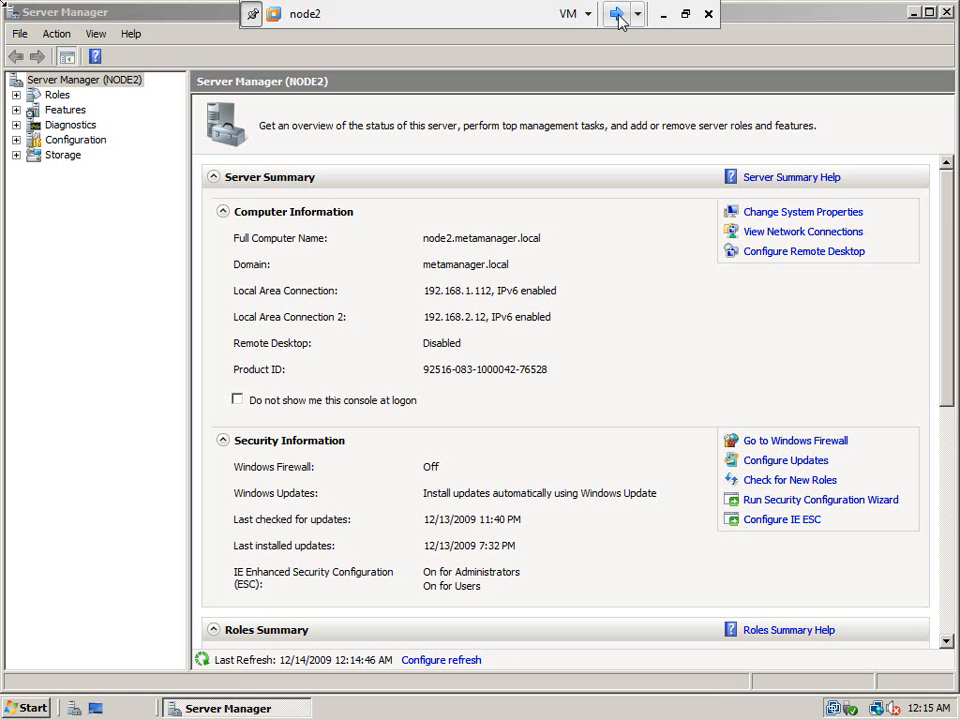
- On node2, stop Server Manager showing at logon, close it, and check the drives
click(237, 401)
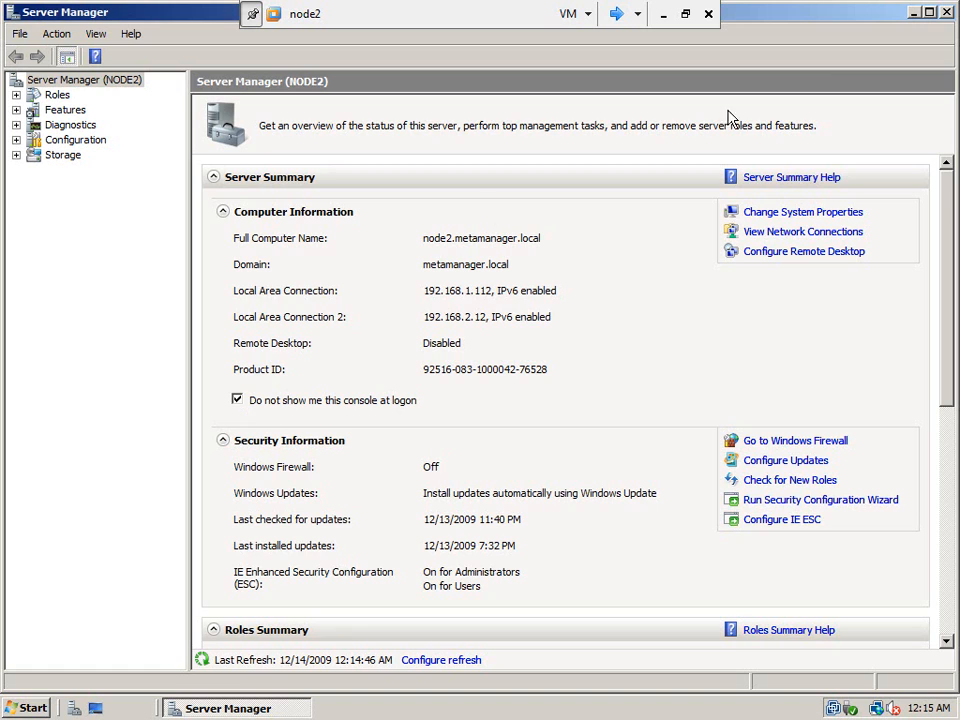
click(946, 13)
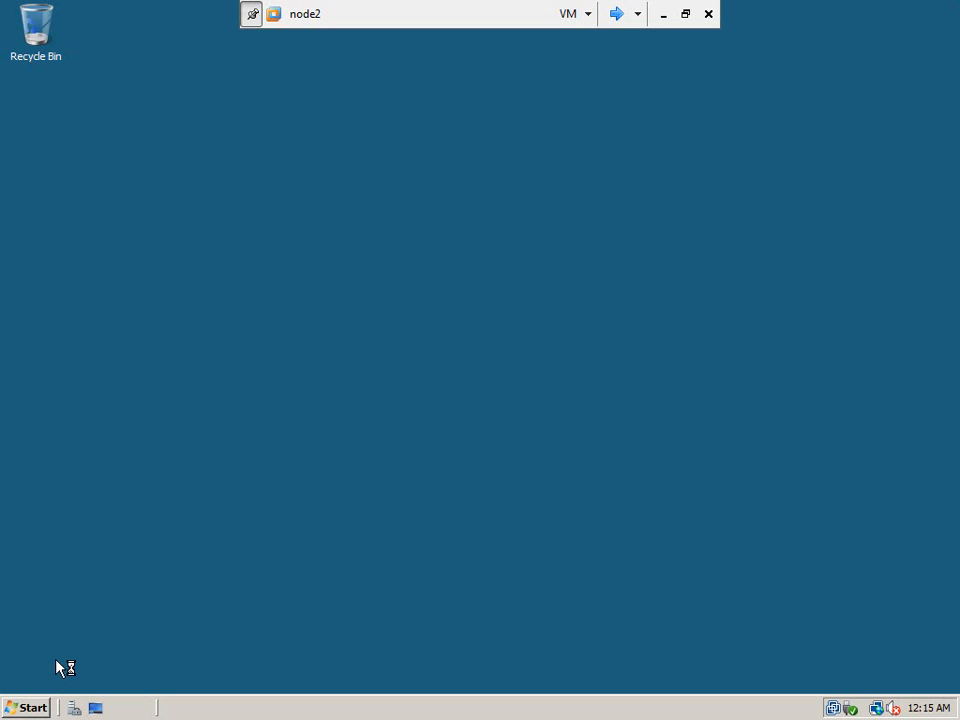
key(super+e)
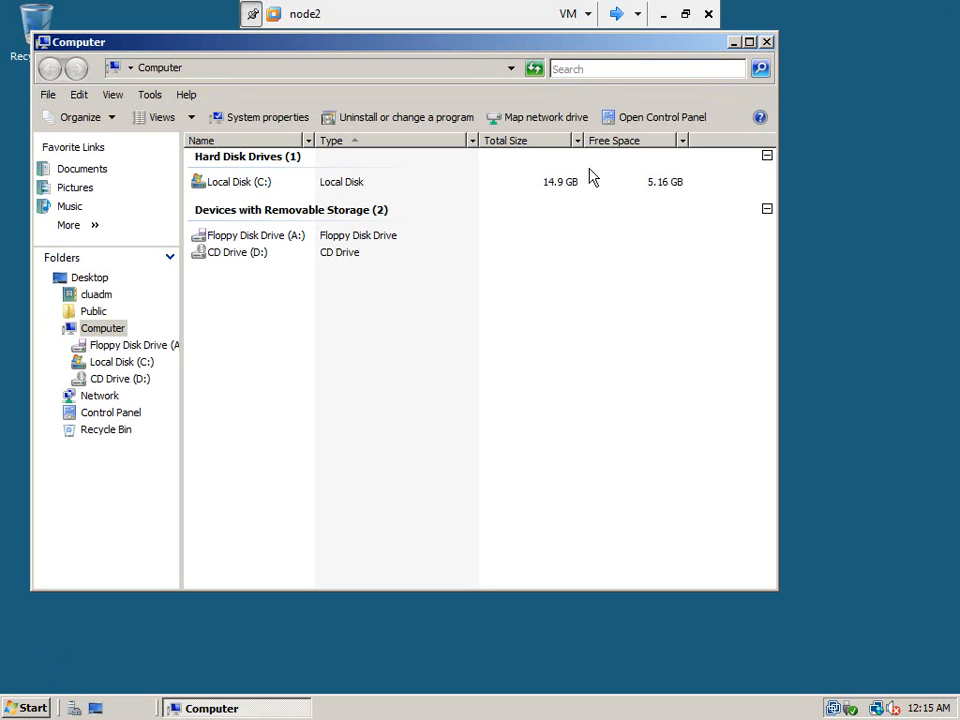
click(766, 42)
- On node1, close the report, confirm the four cluster drives, and finish the validation summary
click(618, 16)
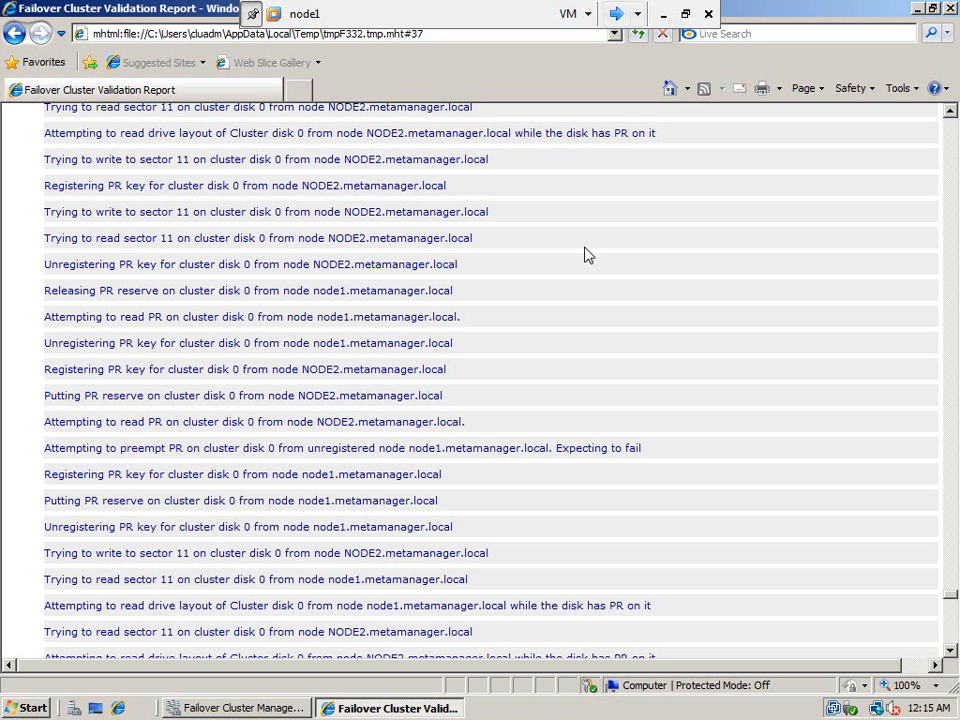
click(953, 8)
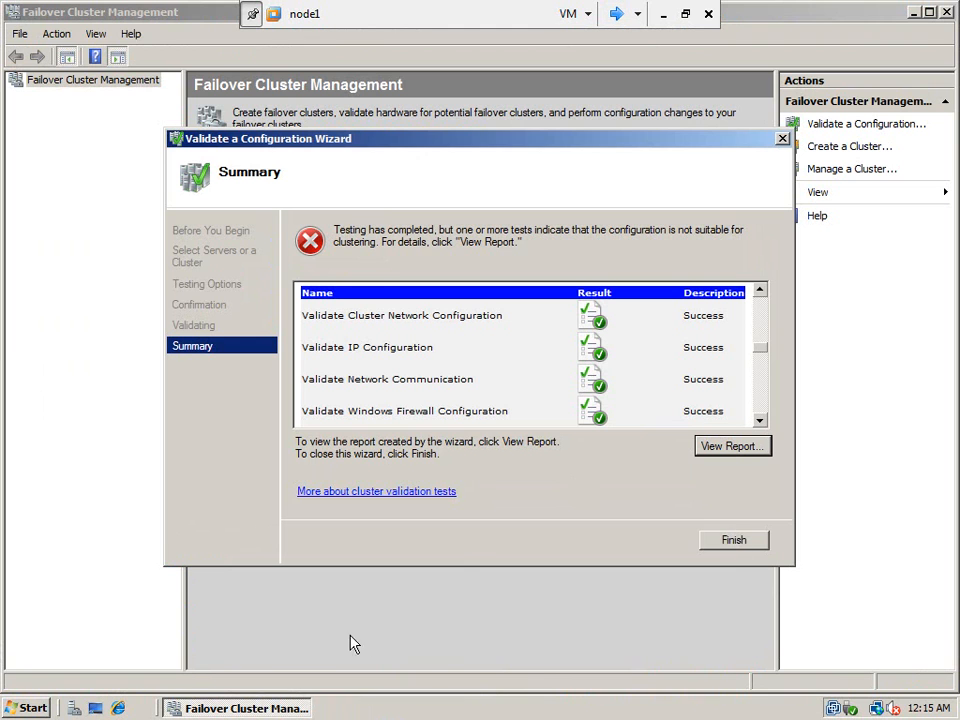
key(super+e)
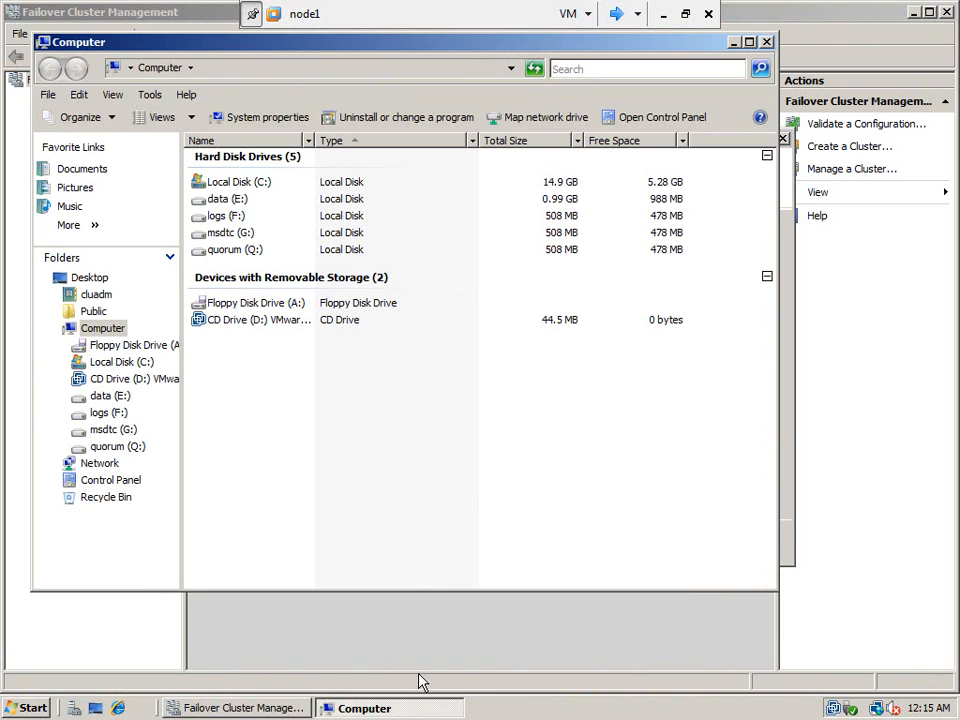
click(410, 645)
click(733, 546)
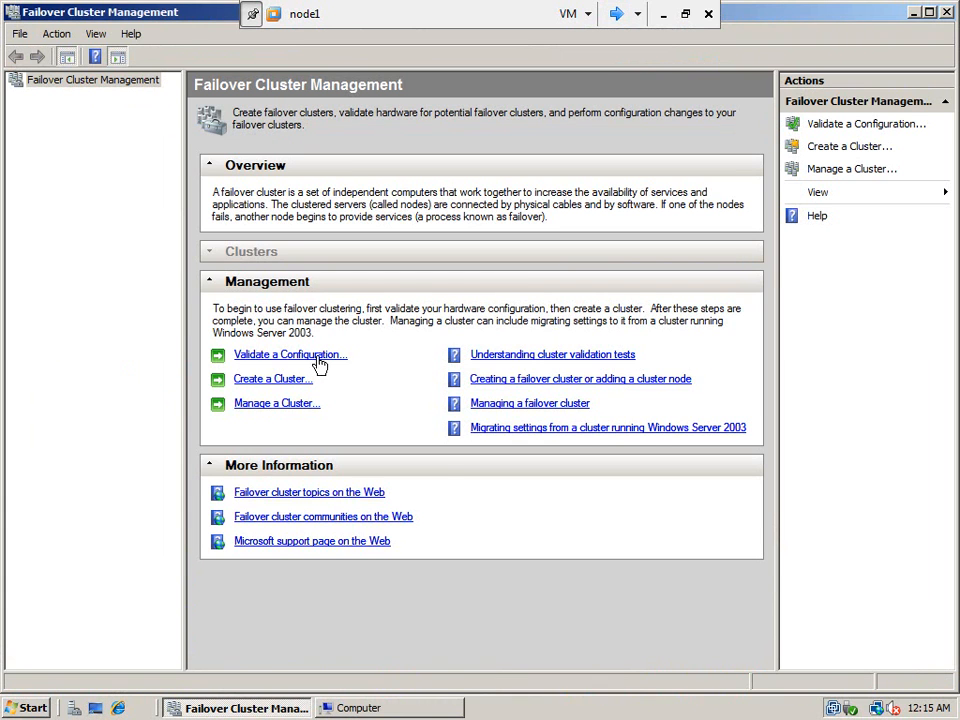
- Run a new configuration validation on node1 and node2 with the default test options
click(318, 364)
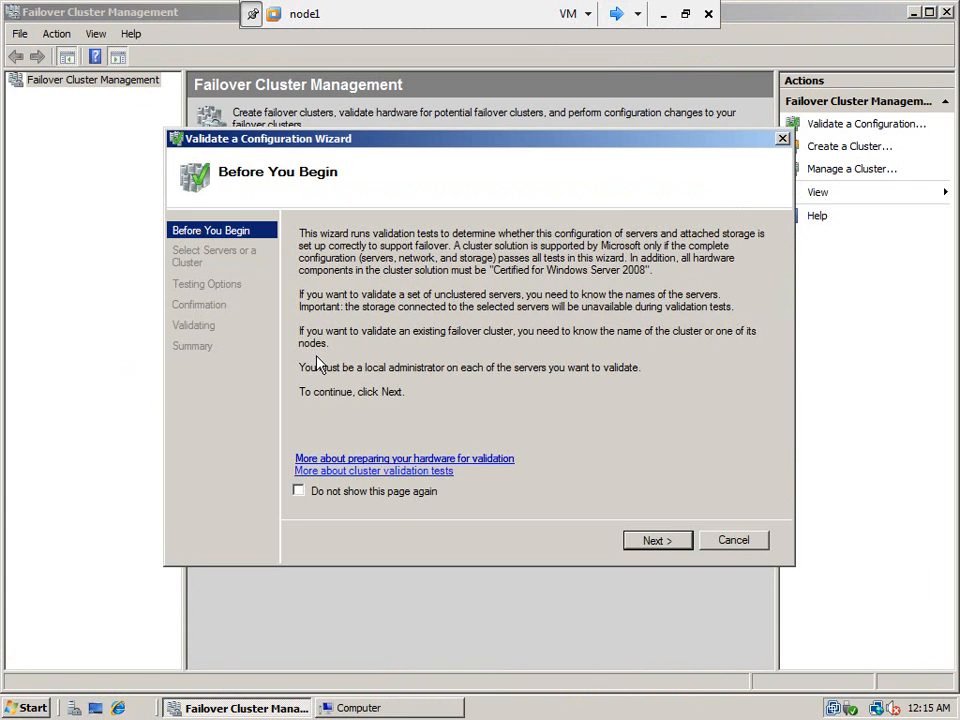
click(660, 543)
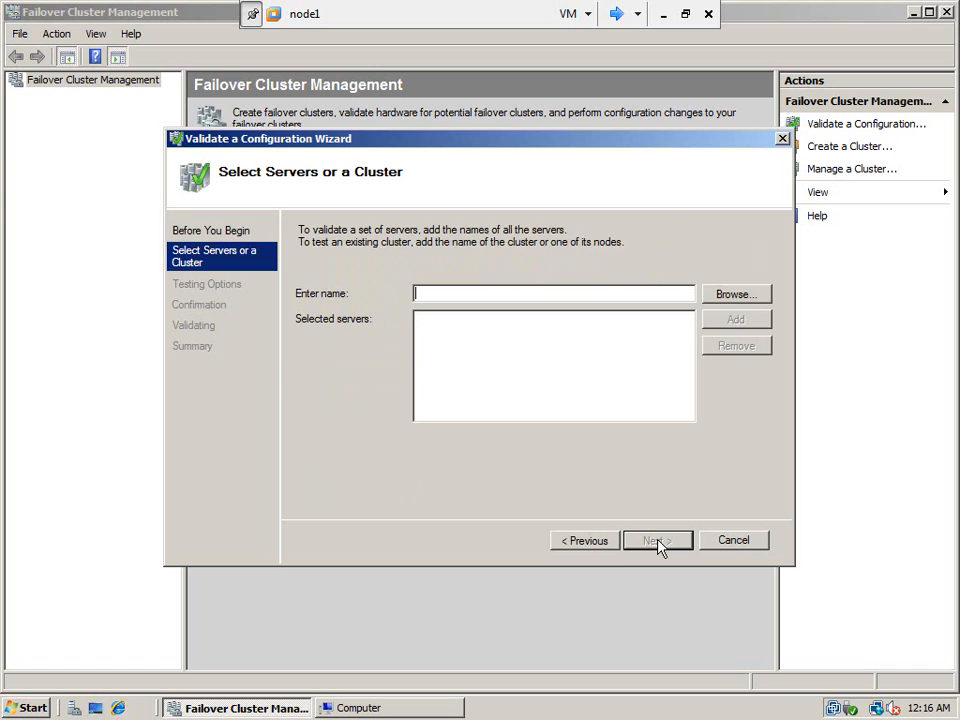
click(726, 302)
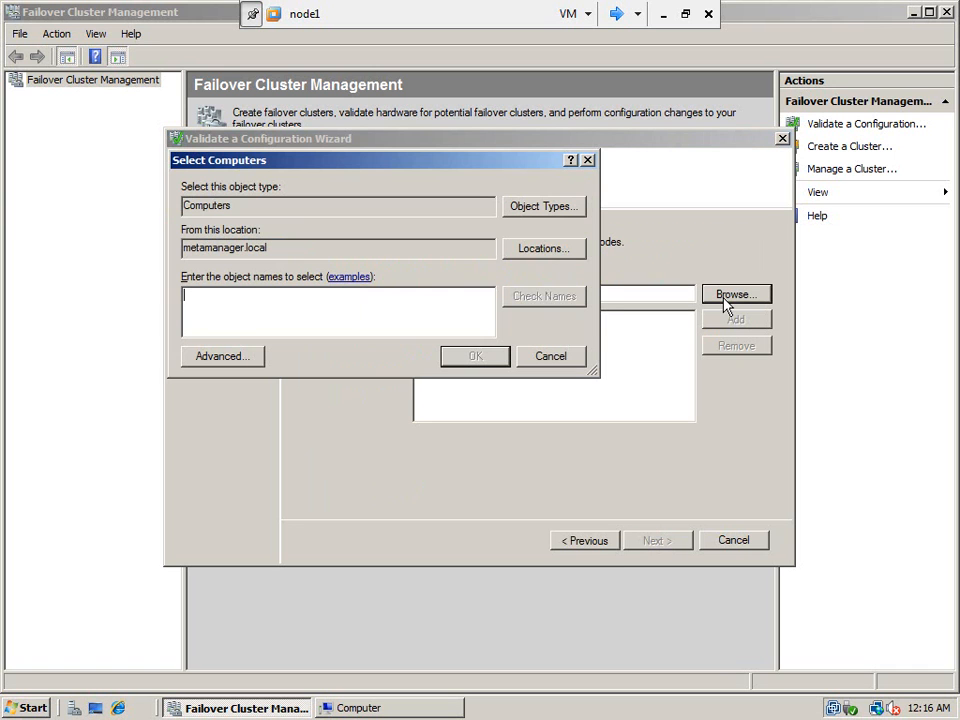
text(node1;node2)
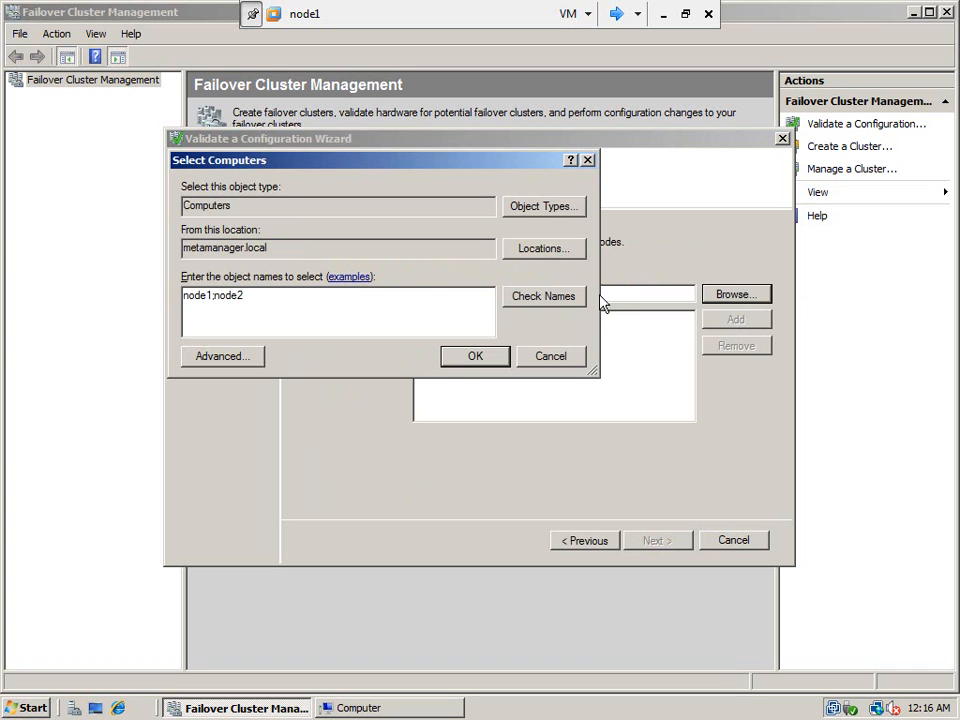
click(571, 298)
click(490, 358)
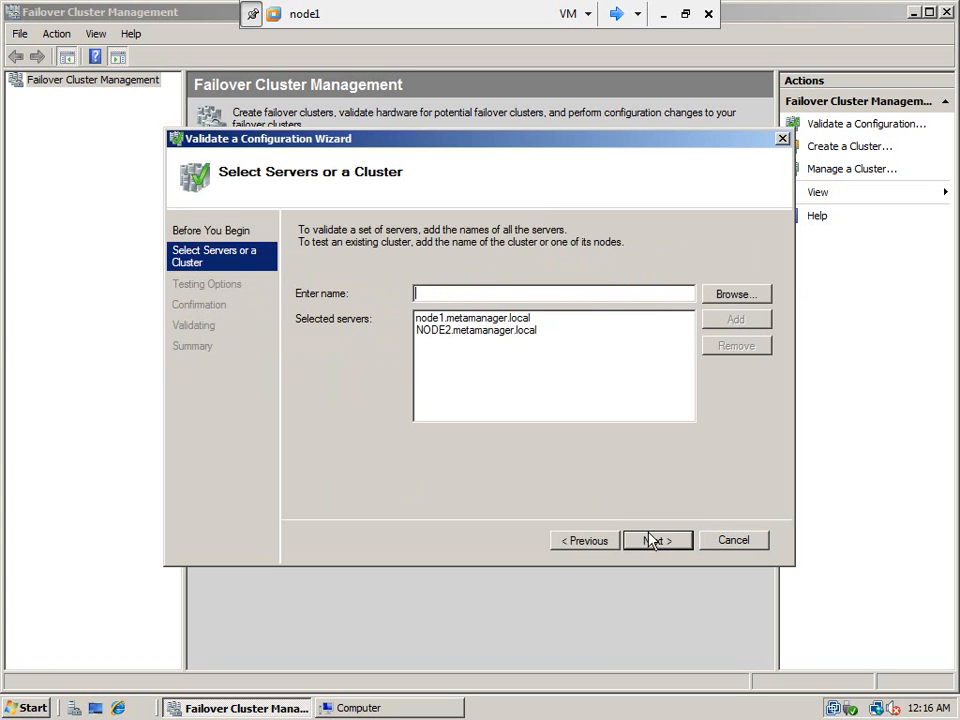
click(652, 541)
click(652, 541)
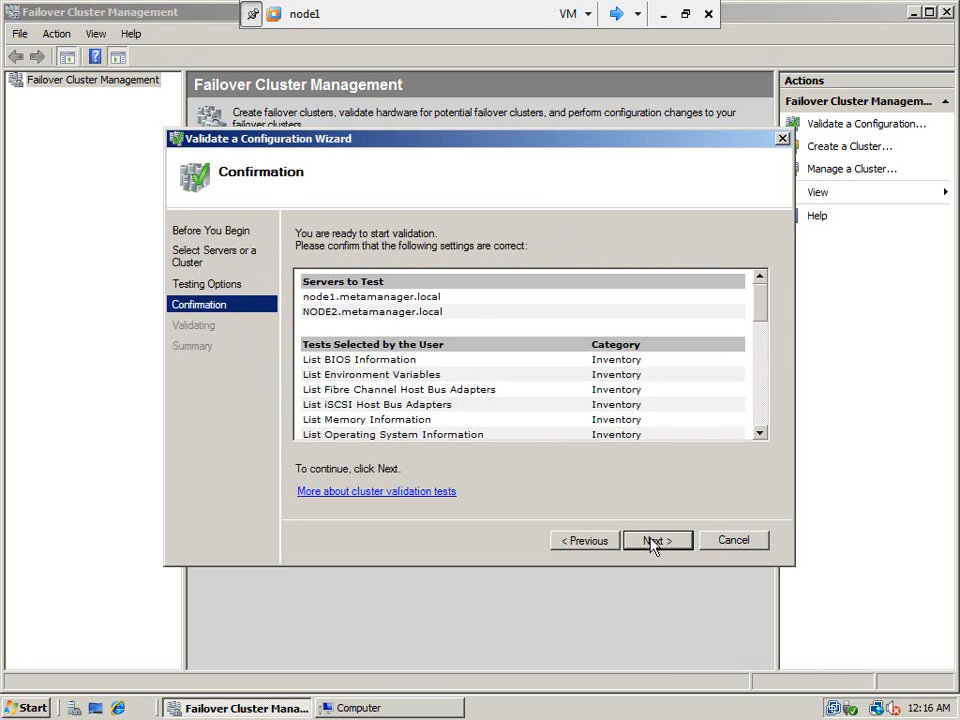
click(652, 541)
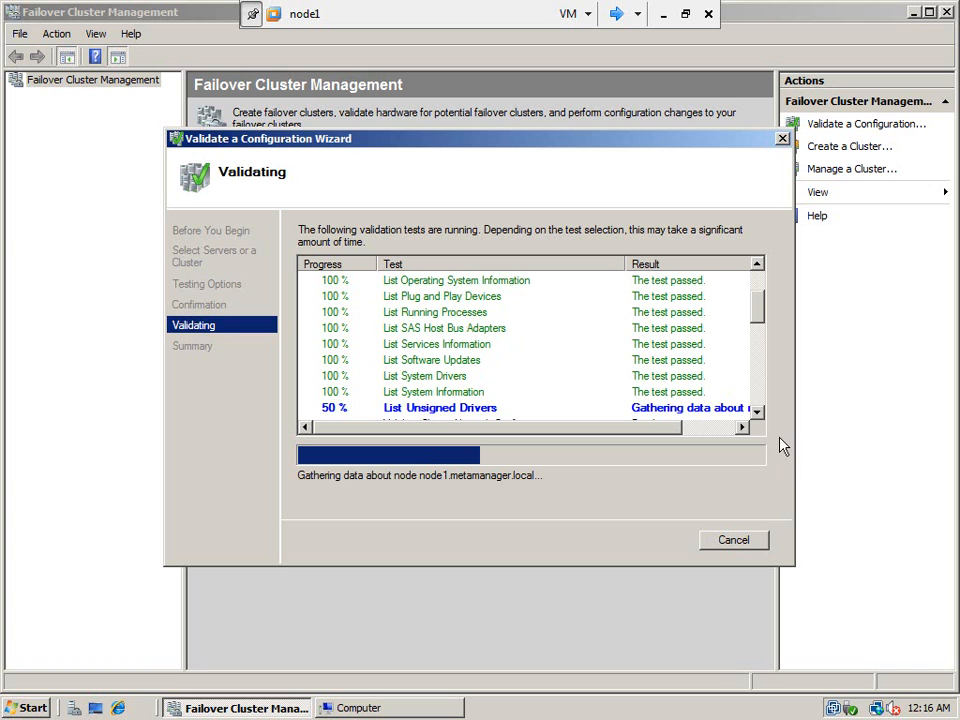
- Scroll through the validation tests as they run
click(757, 411)
click(757, 411)
click(757, 412)
click(757, 412)
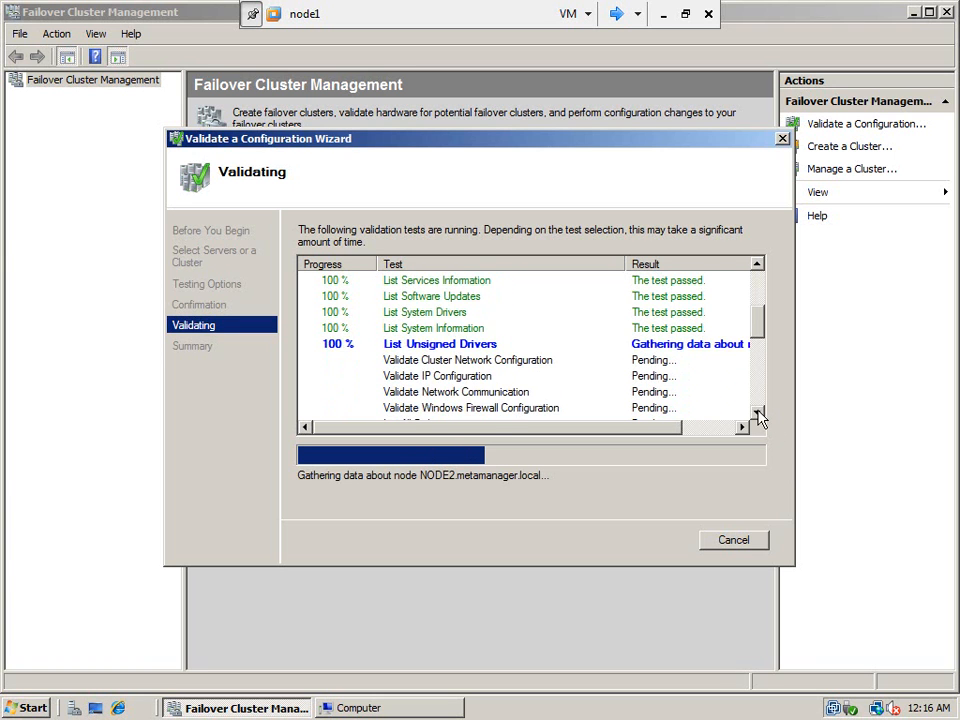
click(757, 412)
click(757, 412)
click(757, 412)
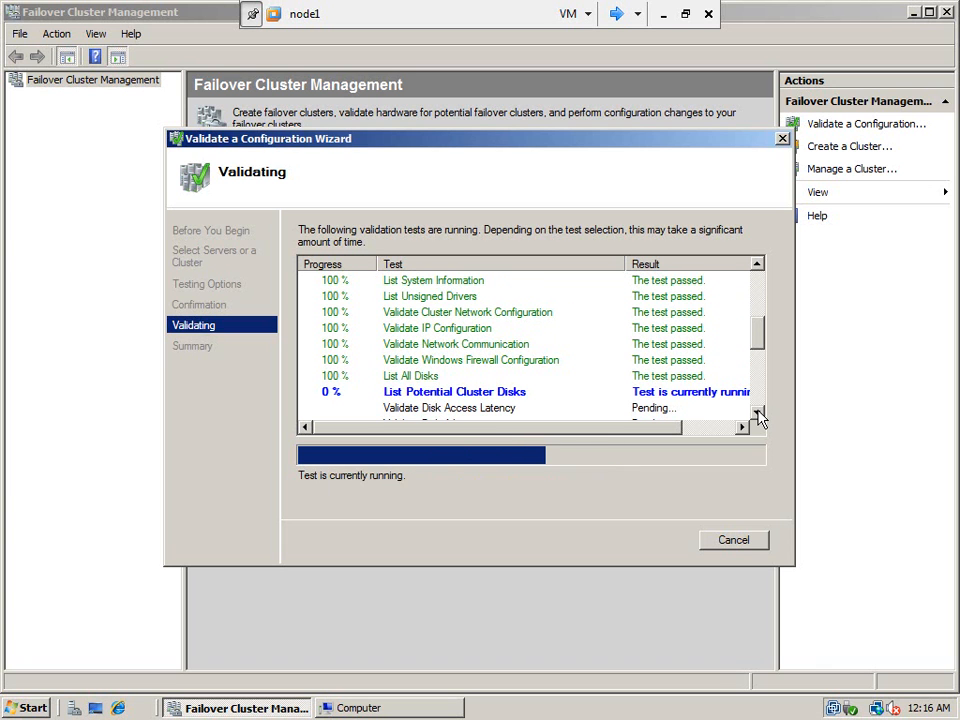
click(759, 418)
click(759, 418)
click(759, 418)
click(759, 418)
click(759, 418)
click(759, 418)
click(759, 418)
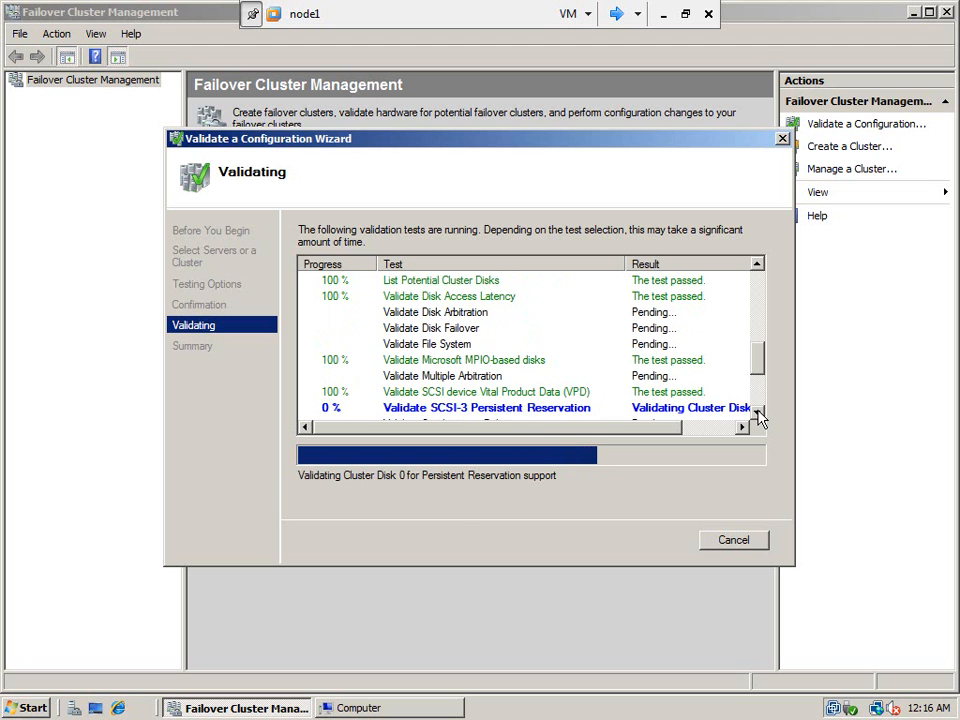
click(759, 418)
click(759, 418)
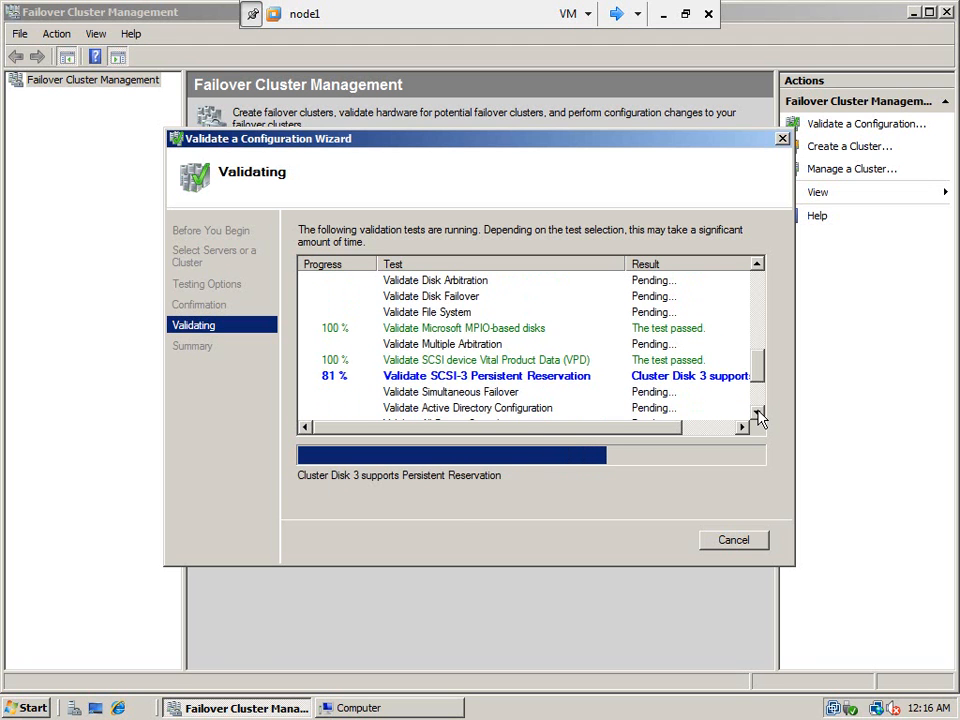
click(759, 418)
click(759, 418)
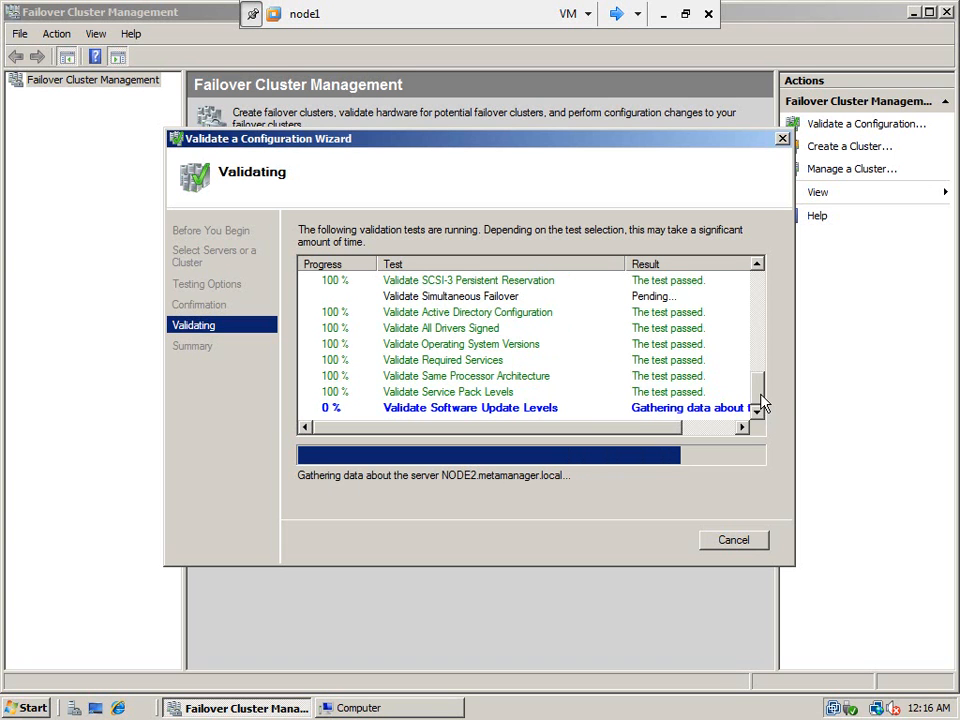
drag(765, 392, 763, 420)
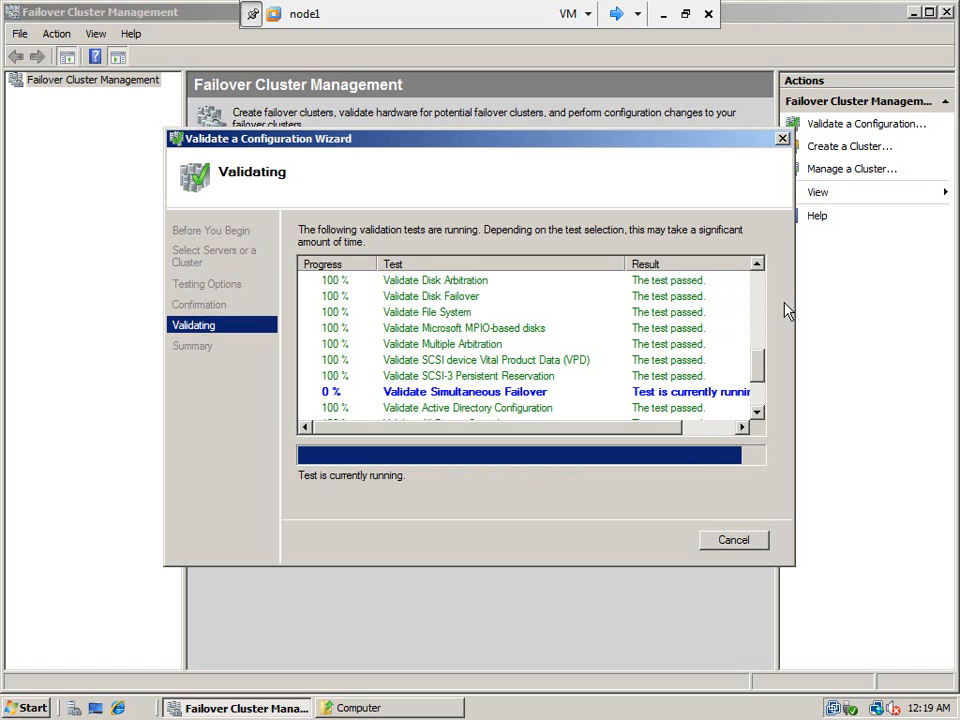
- Scroll to Overall Result, suitable for clustering with warnings, and finish the wizard
click(758, 412)
click(758, 412)
click(758, 412)
click(758, 412)
click(758, 412)
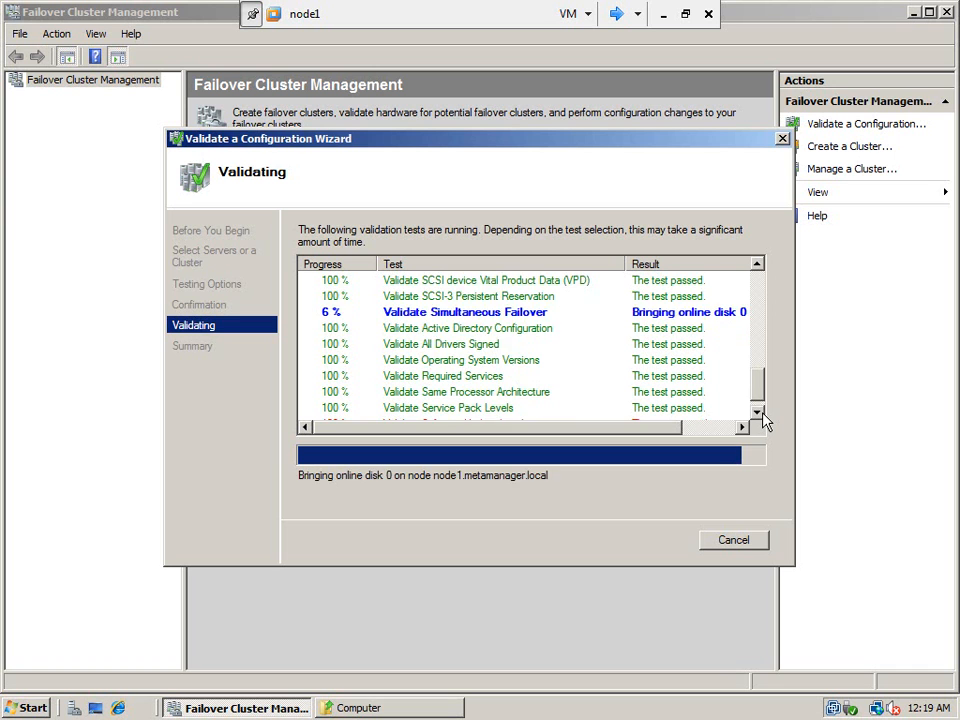
click(758, 412)
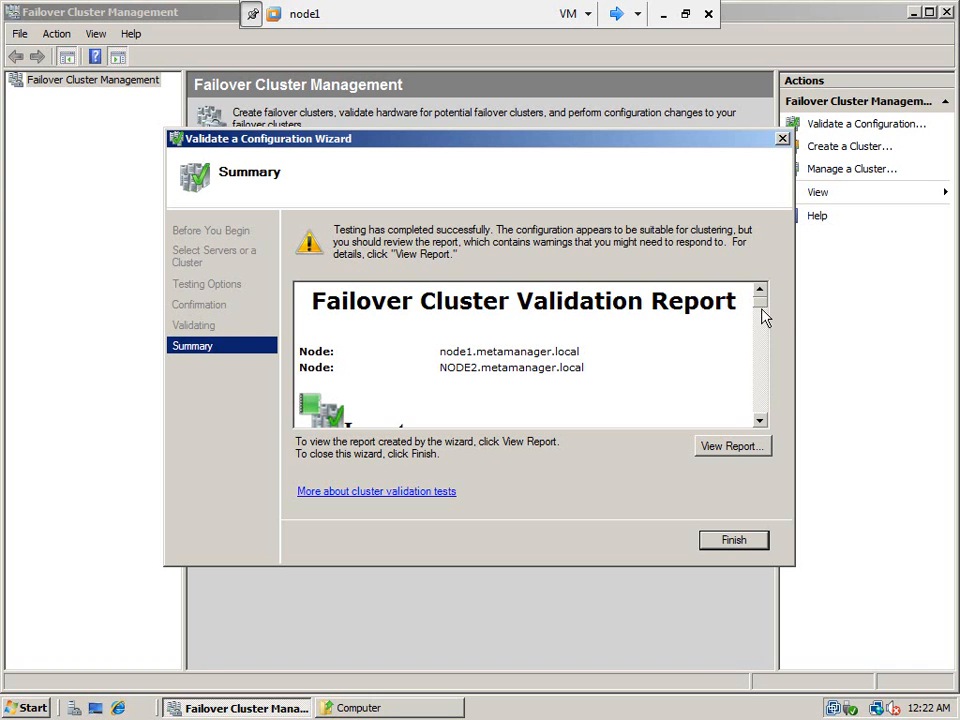
drag(761, 312, 754, 424)
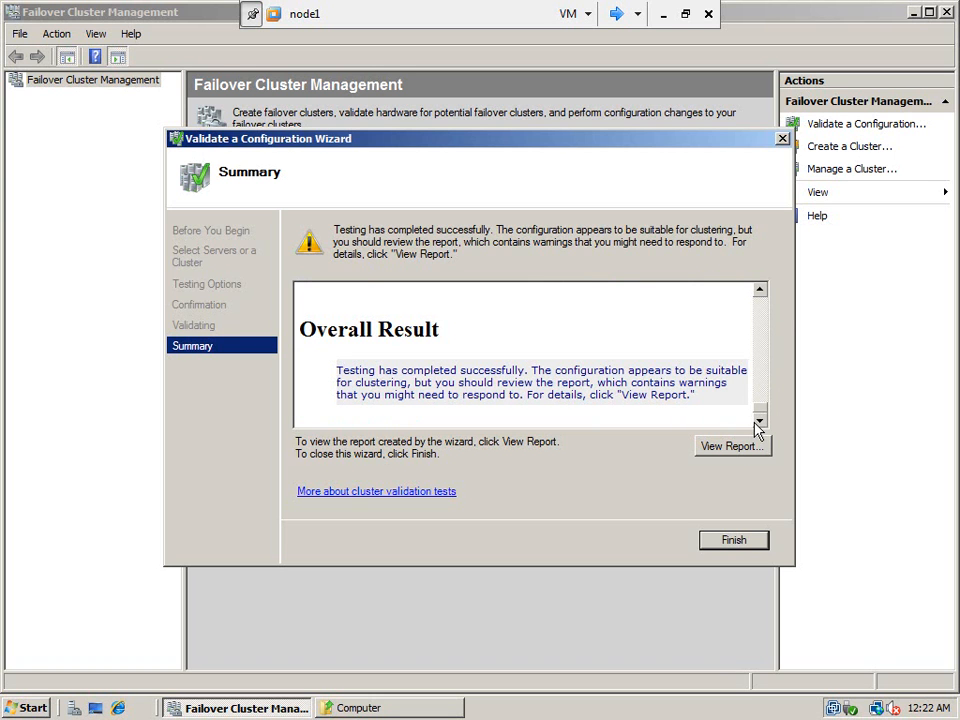
click(729, 550)
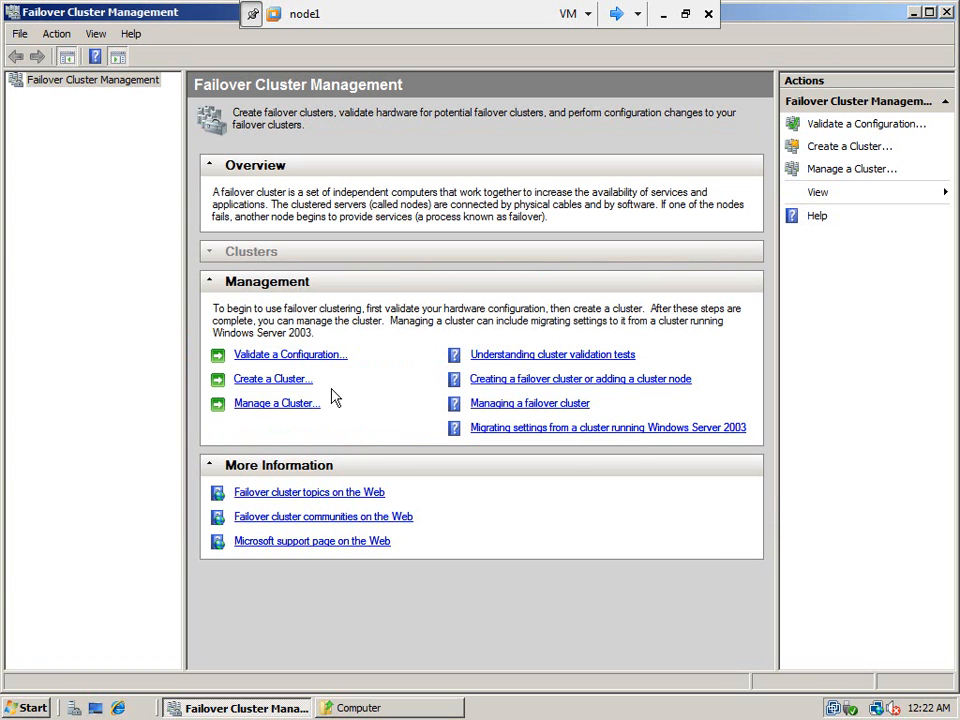
- In the Create Cluster Wizard, add node1 and node2 from metamanager.local as servers
click(280, 384)
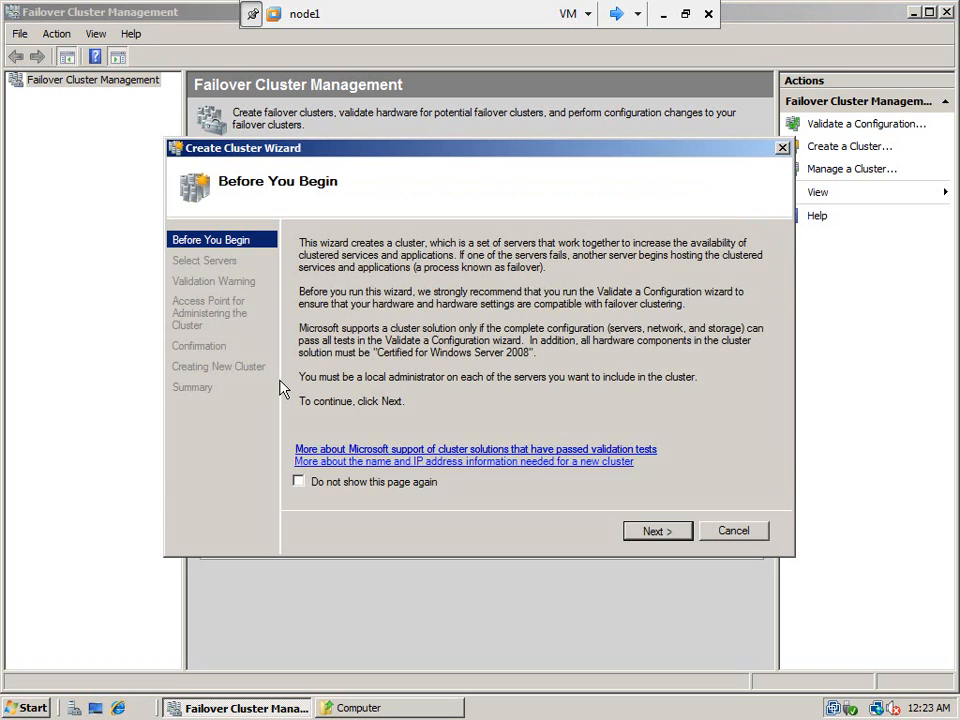
click(654, 536)
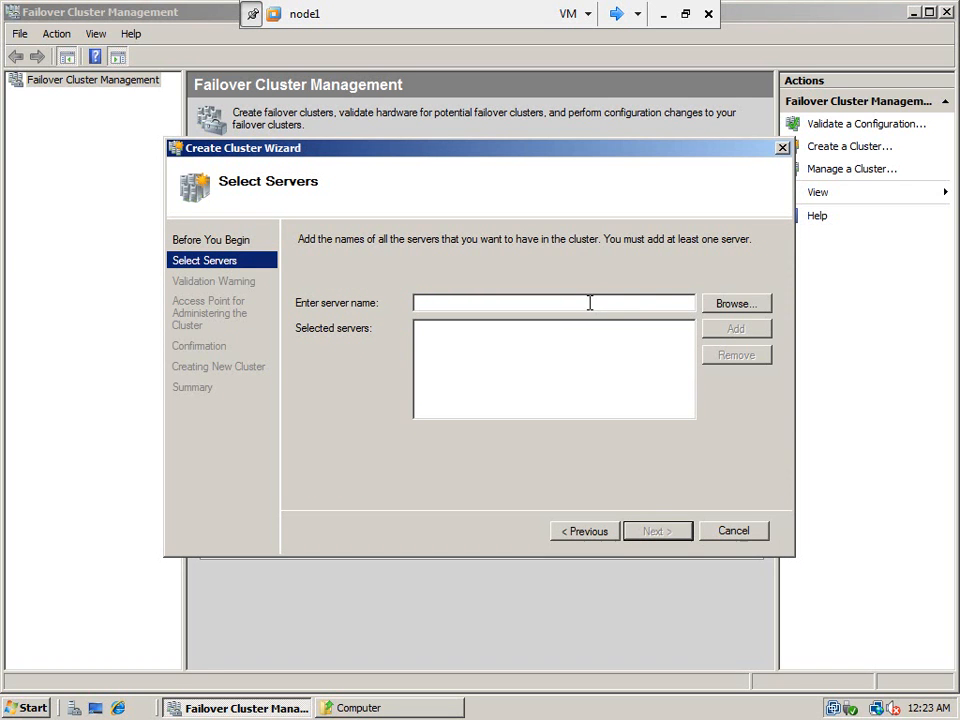
click(725, 312)
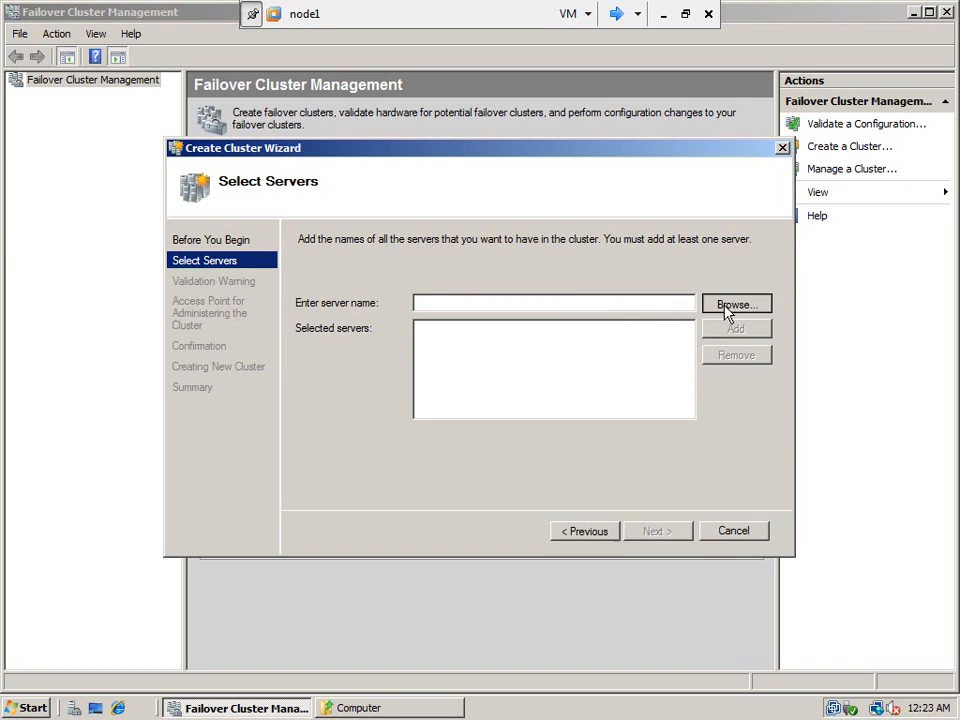
text(nod)
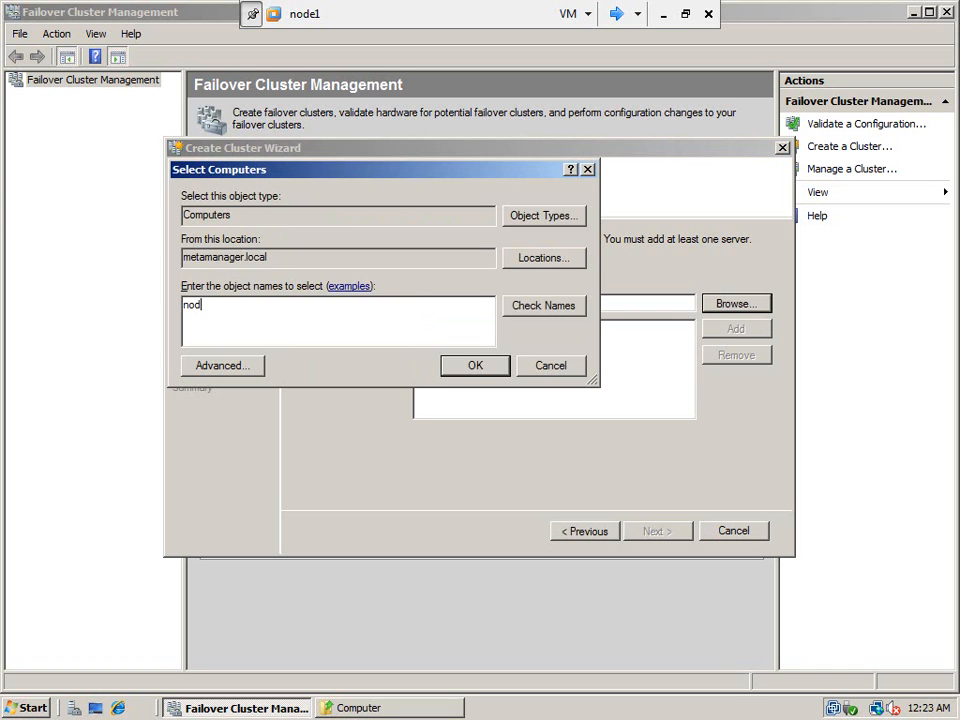
text(e1;node2)
click(543, 310)
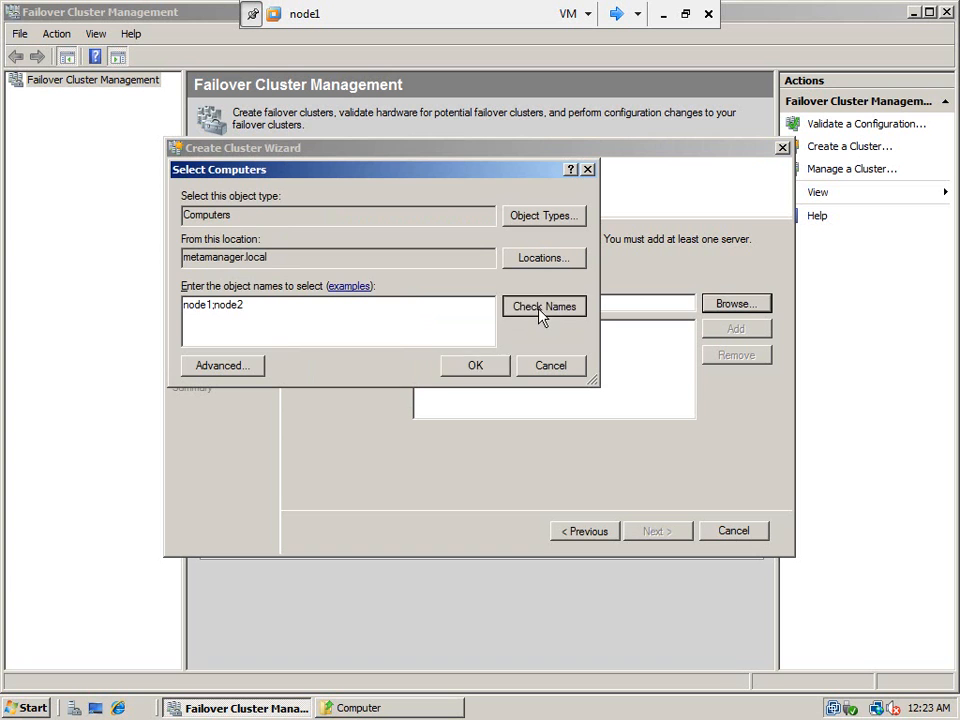
click(476, 367)
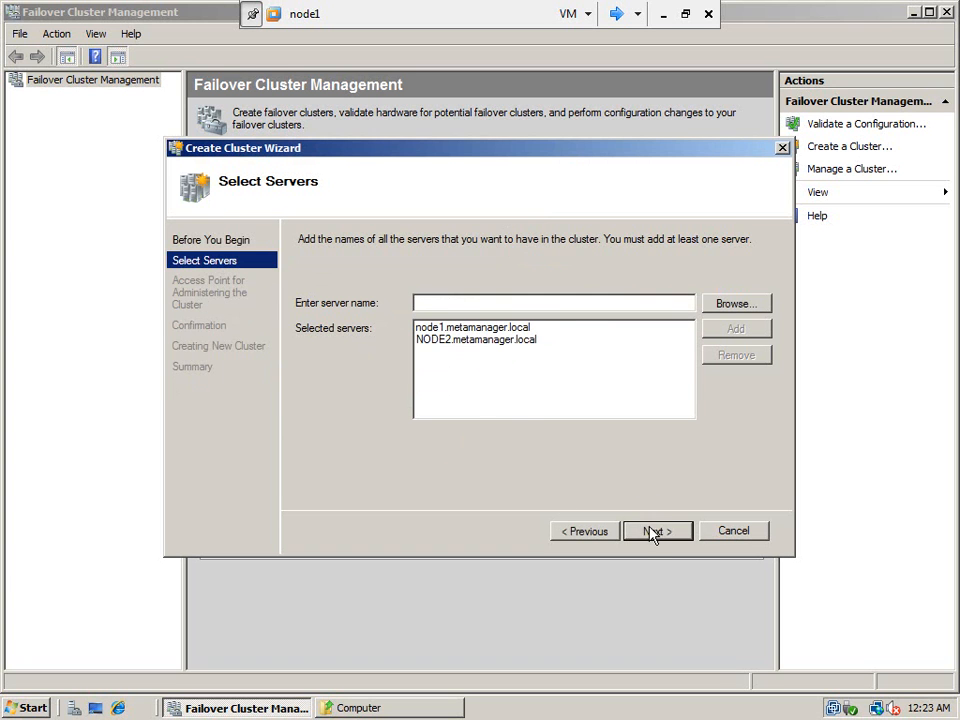
click(654, 530)
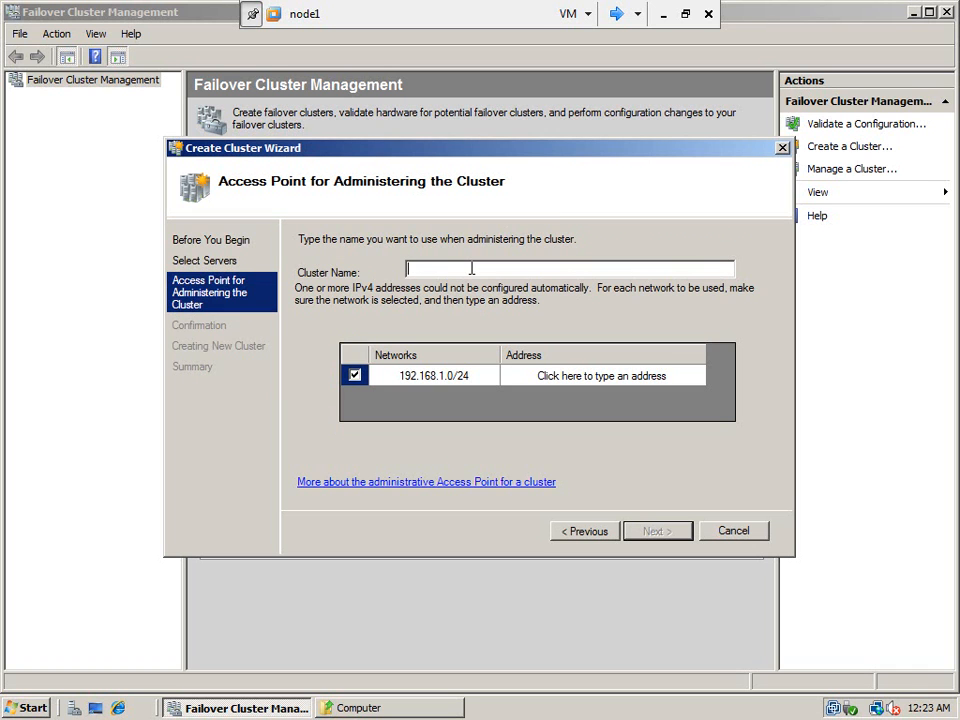
- Name the cluster wincluster, select its Address cell, and exit VMware full-screen view
text(wincluster)
click(567, 375)
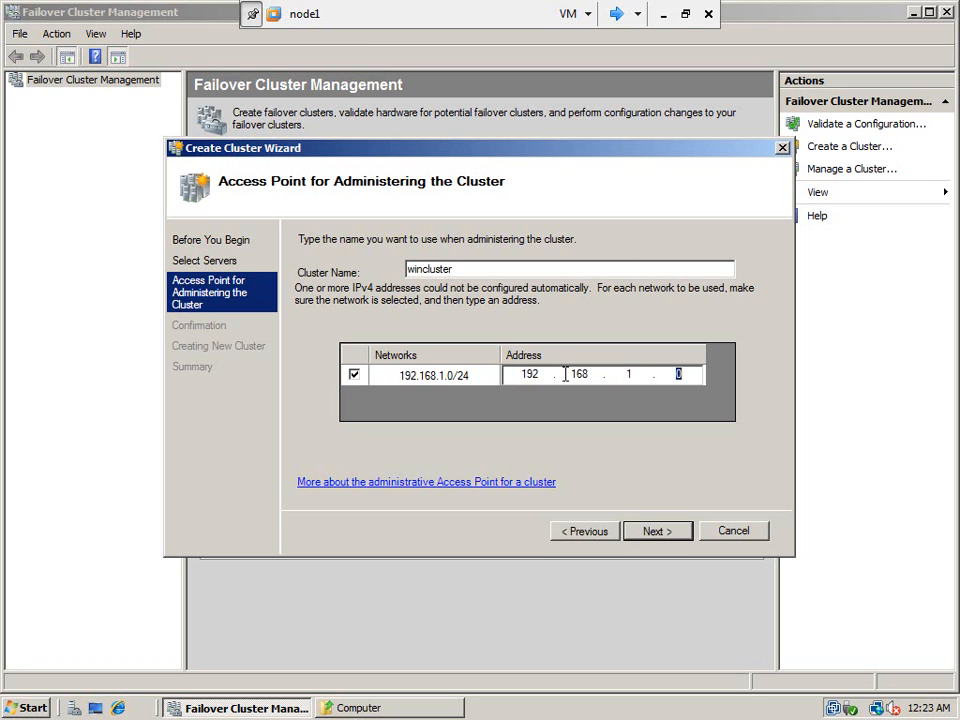
click(685, 14)
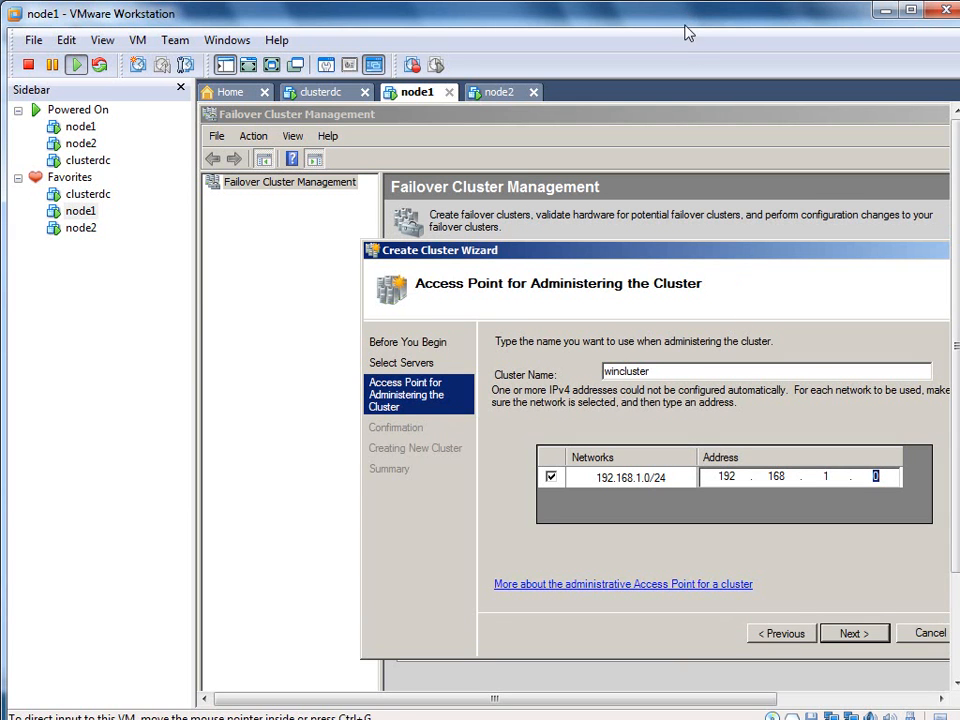
- Read the cluster IP 192.168.1.113 from ip_address.txt, then return to node1 full-screen
double_click(685, 22)
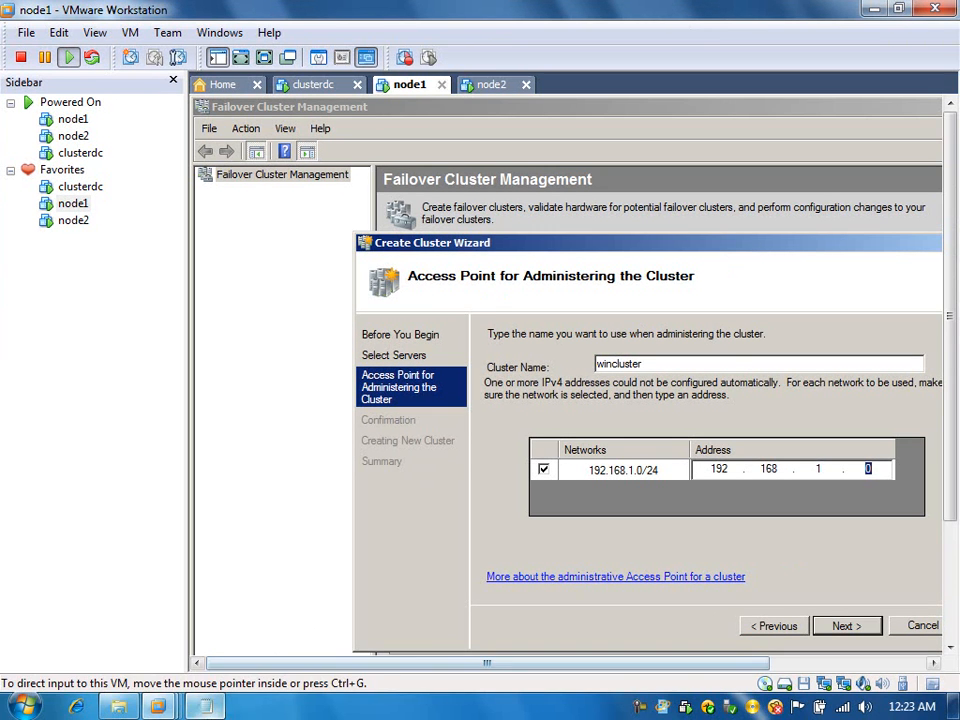
click(205, 706)
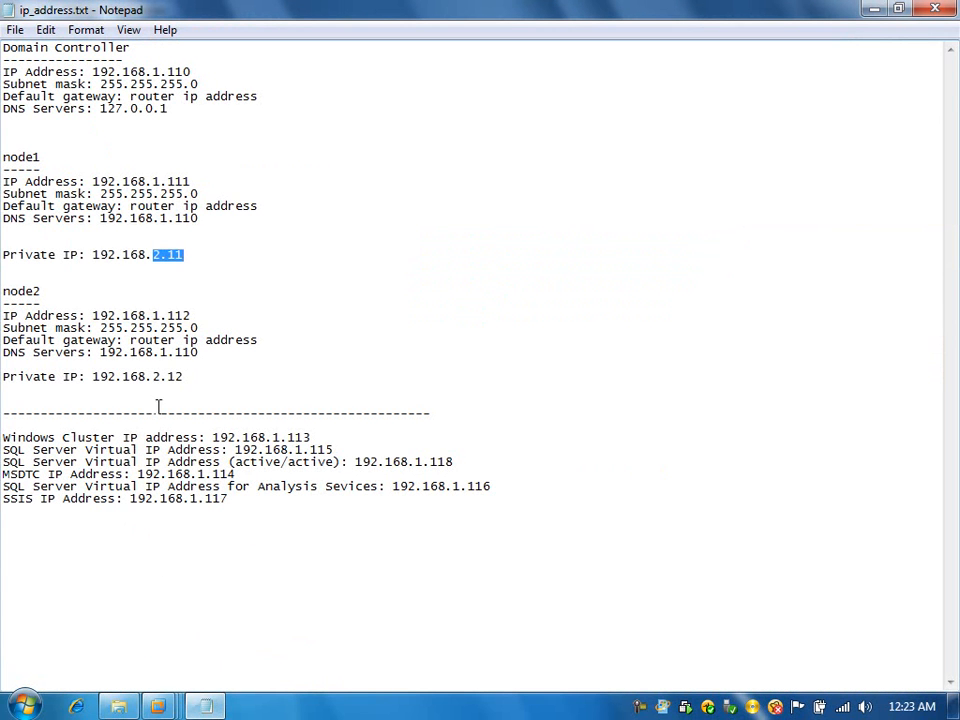
drag(316, 436, 288, 437)
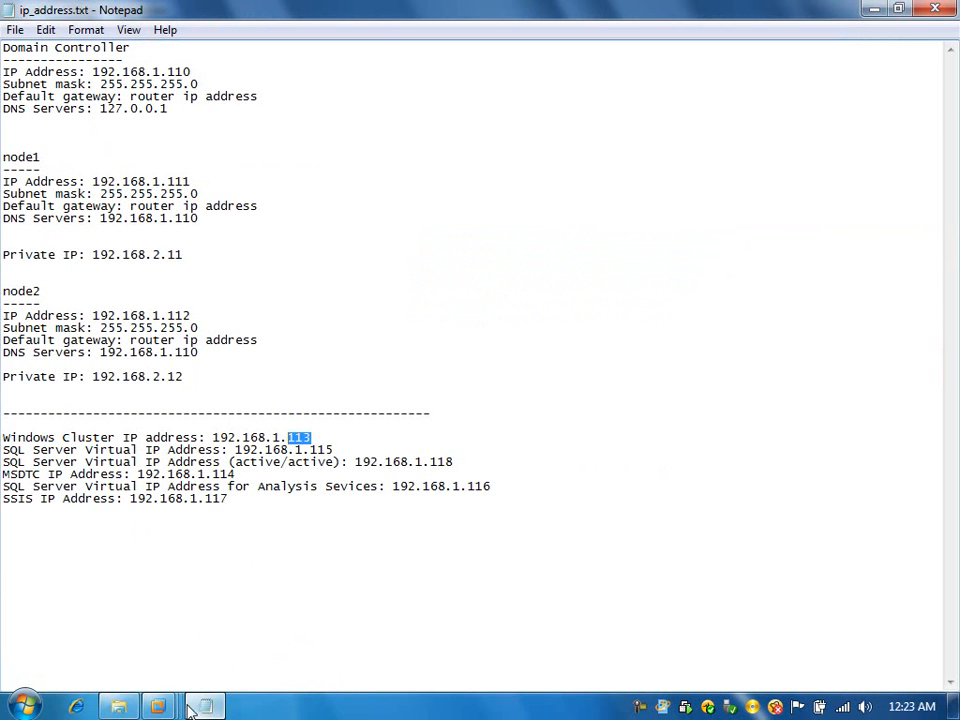
mouse_move(160, 706)
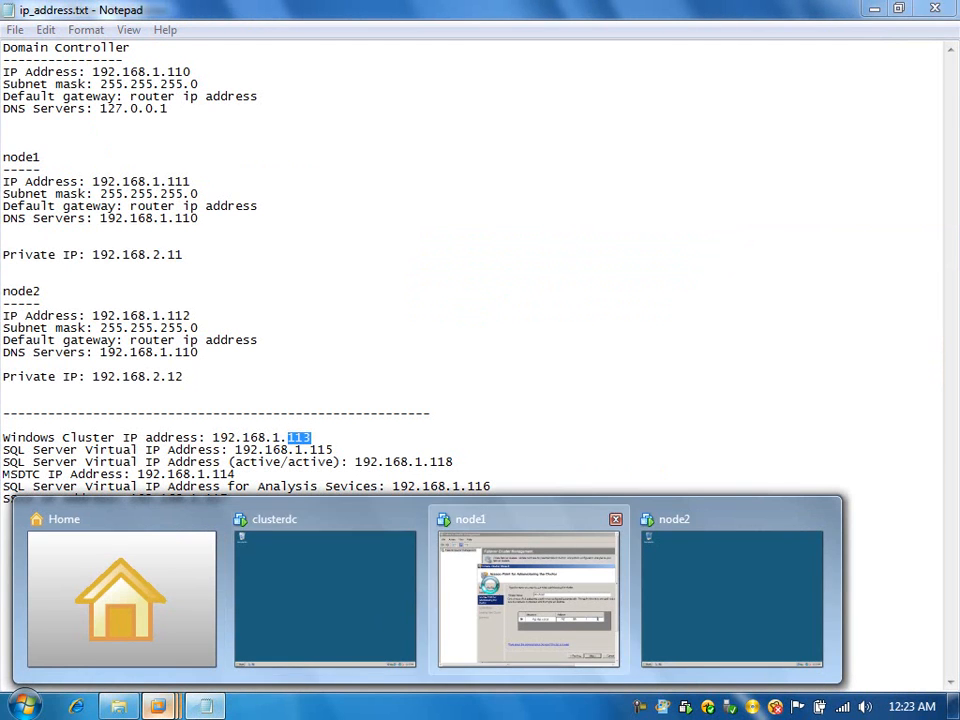
click(492, 594)
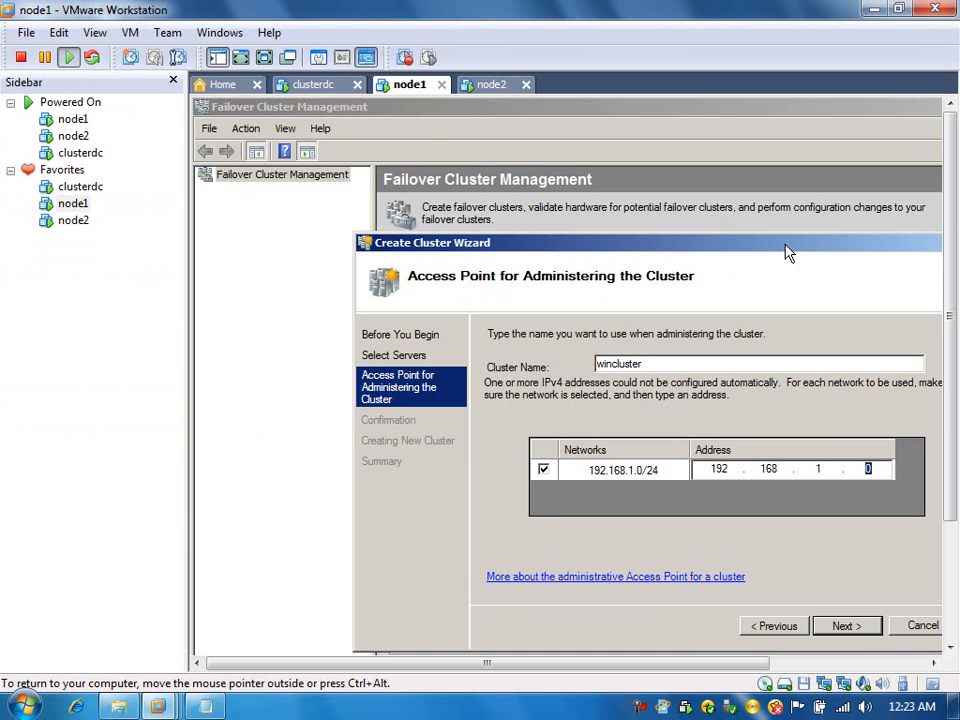
click(222, 60)
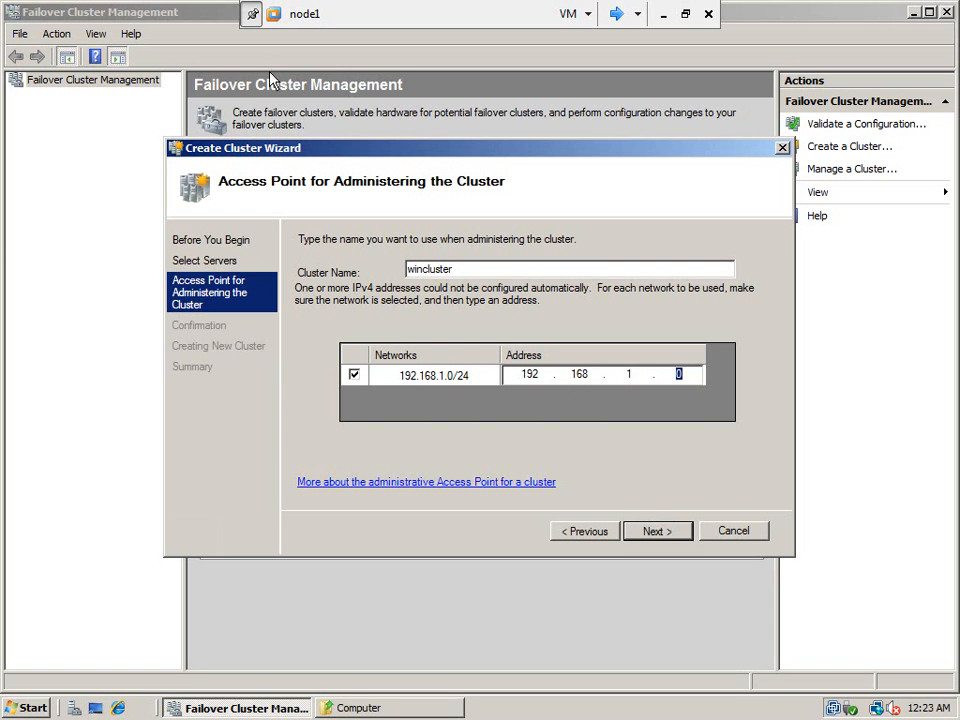
- Give wincluster the address 192.168.1.113, create it with both nodes, and close the wizard
click(686, 374)
key(BackSpace)
text(113)
click(669, 537)
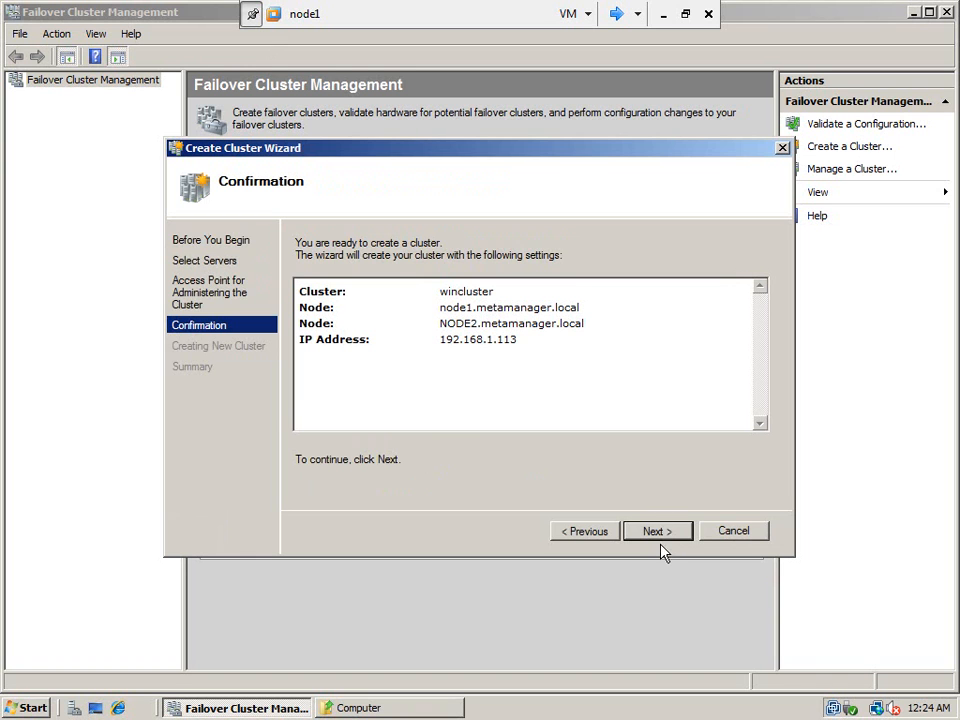
click(660, 533)
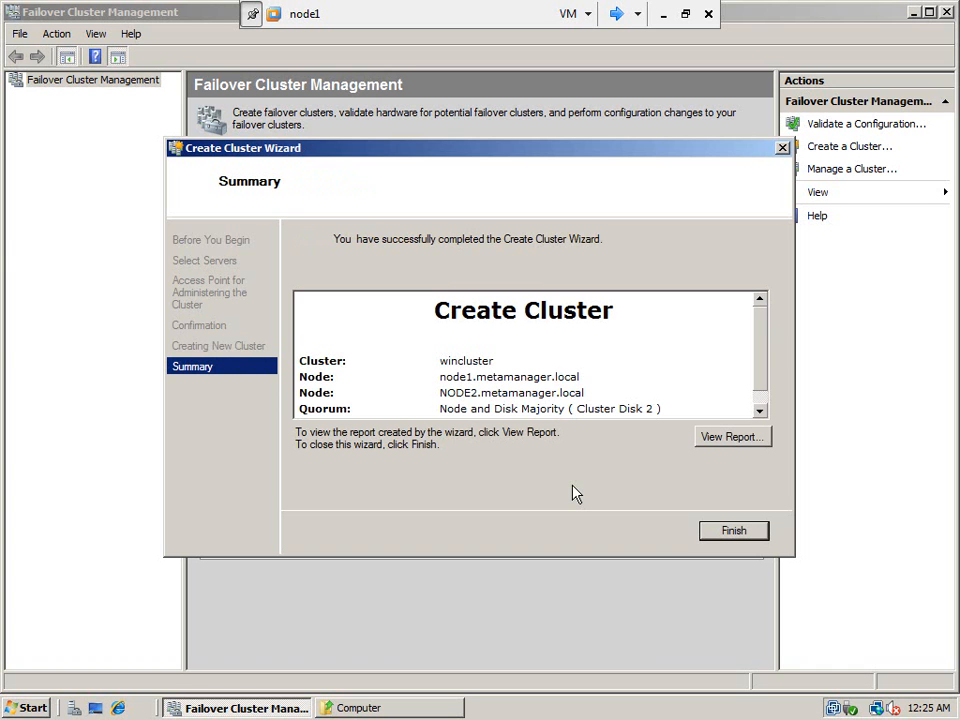
click(760, 410)
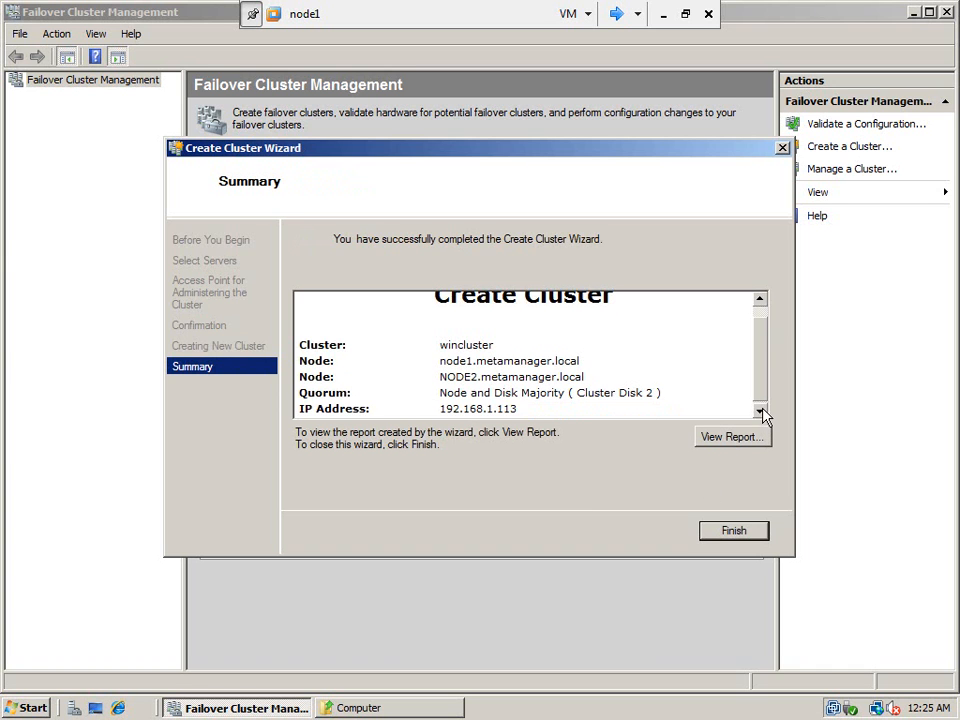
click(742, 533)
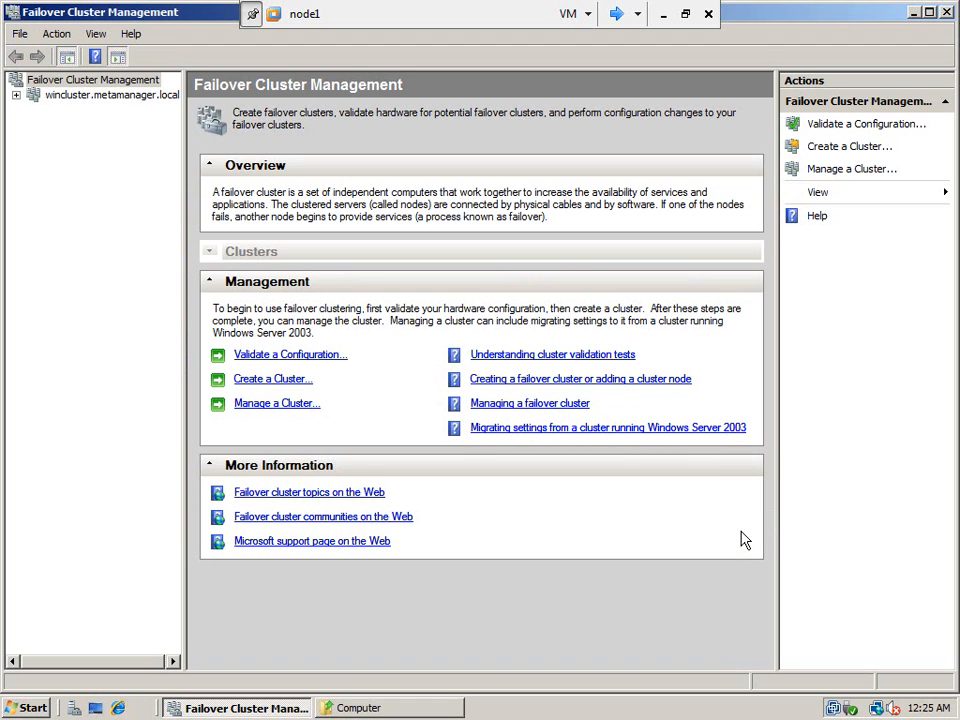
- Expand wincluster and review its services, the node1 and node2 summaries, and the Storage disks
click(58, 98)
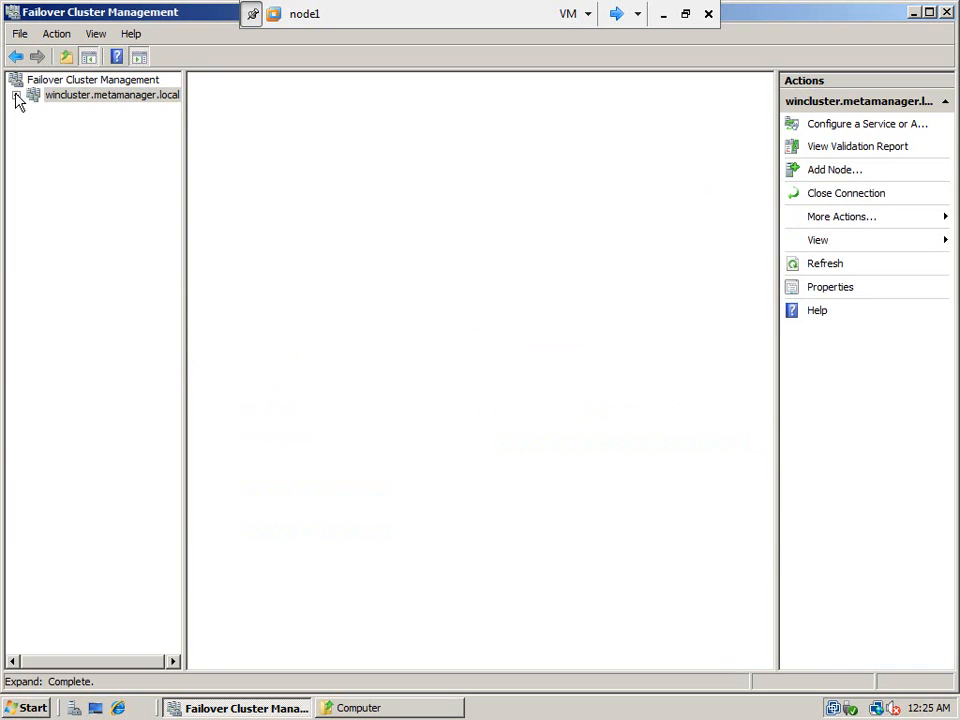
click(16, 96)
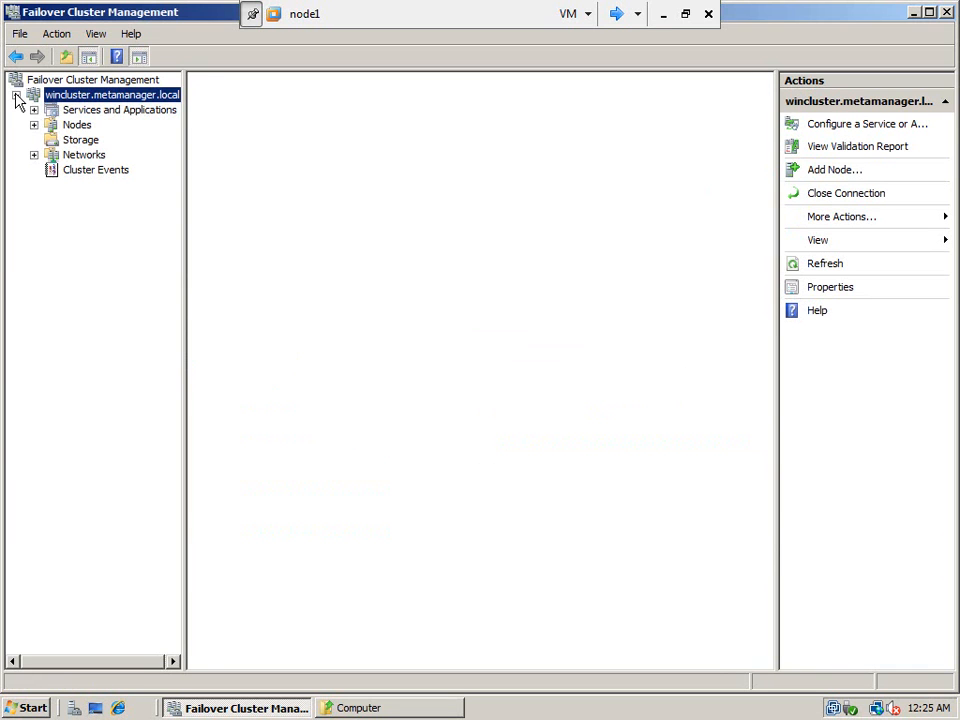
click(66, 111)
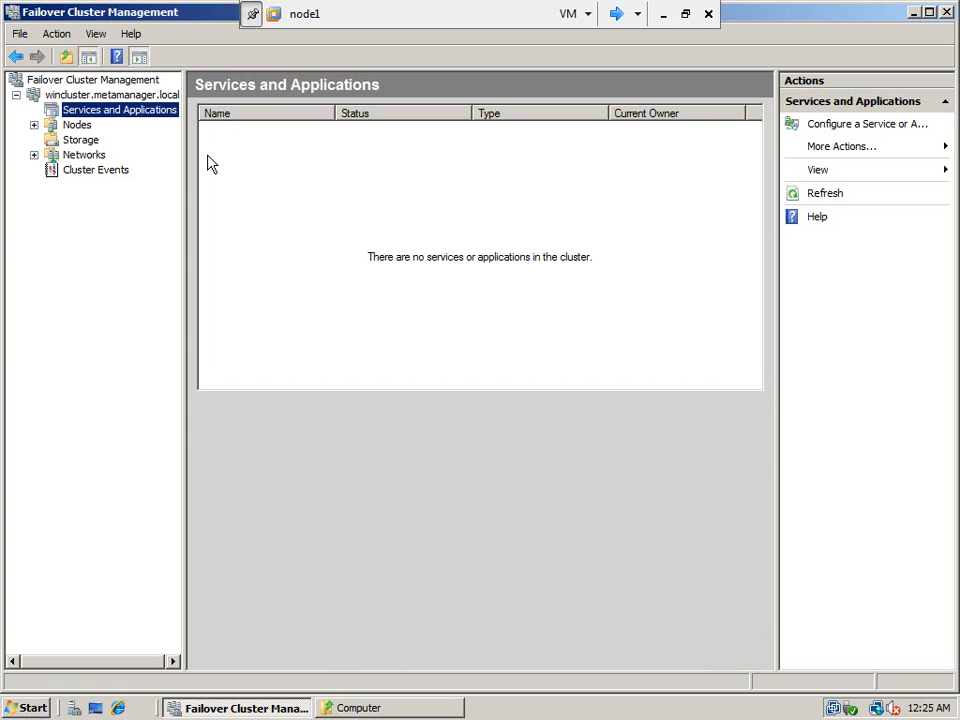
click(34, 125)
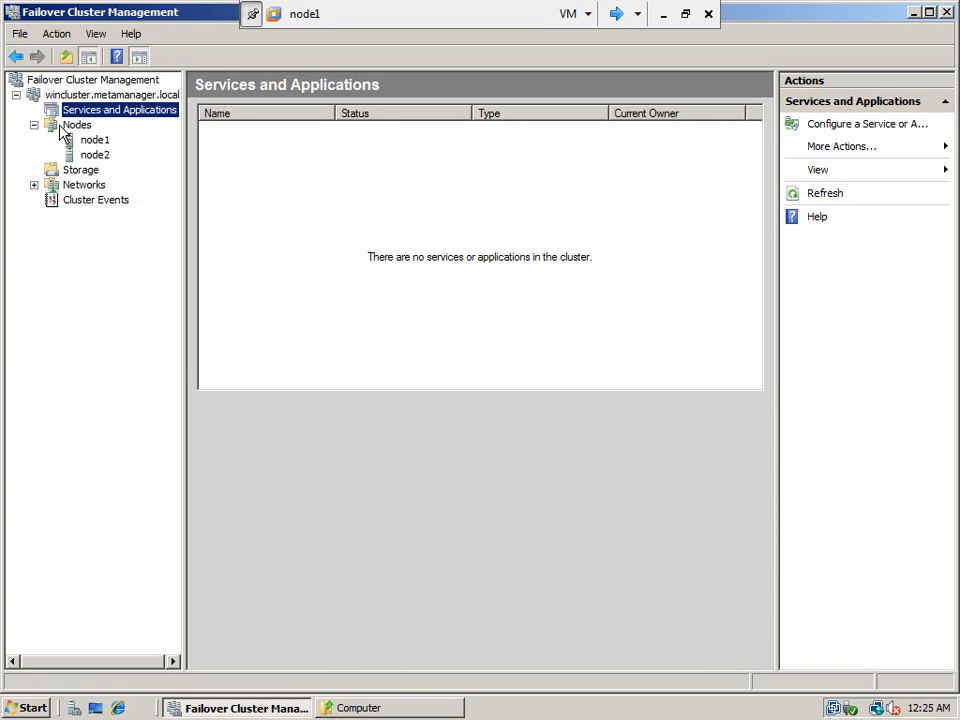
click(66, 128)
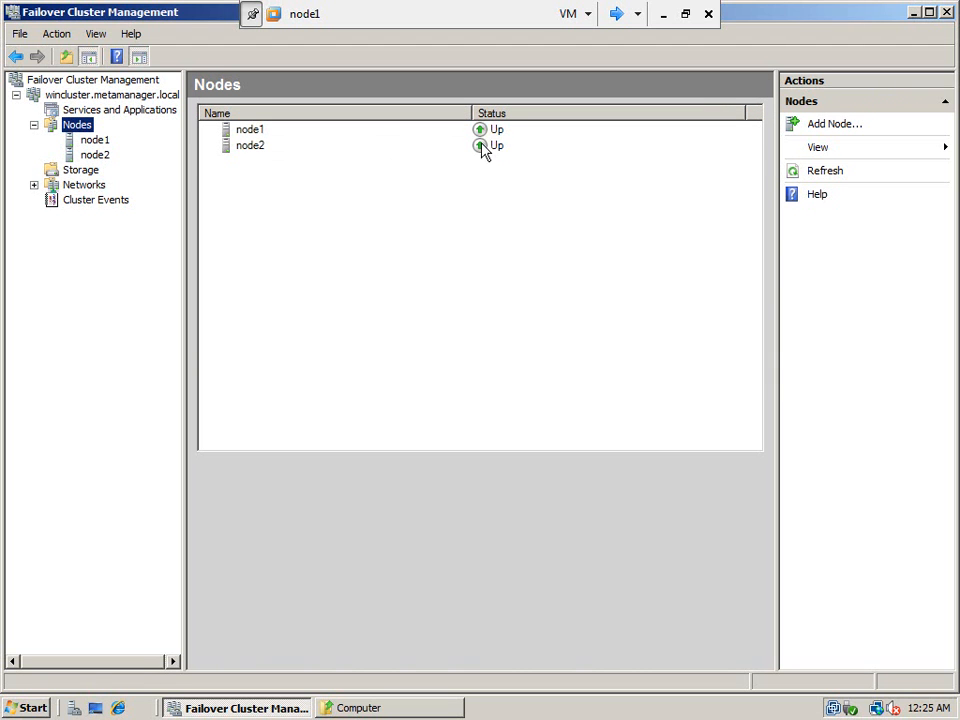
click(92, 140)
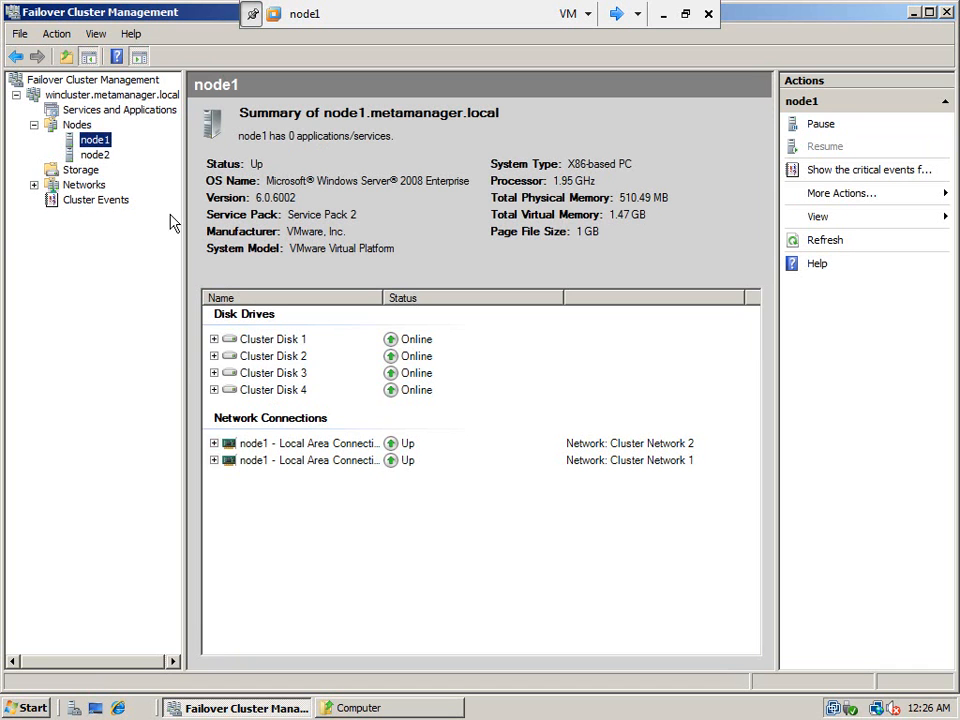
click(102, 156)
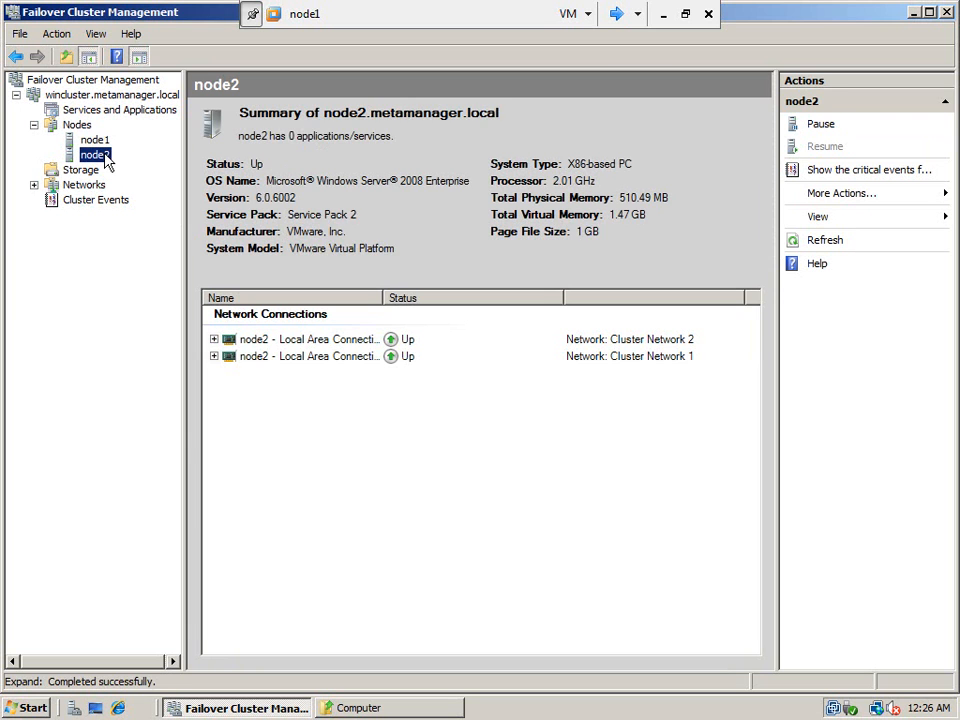
click(77, 172)
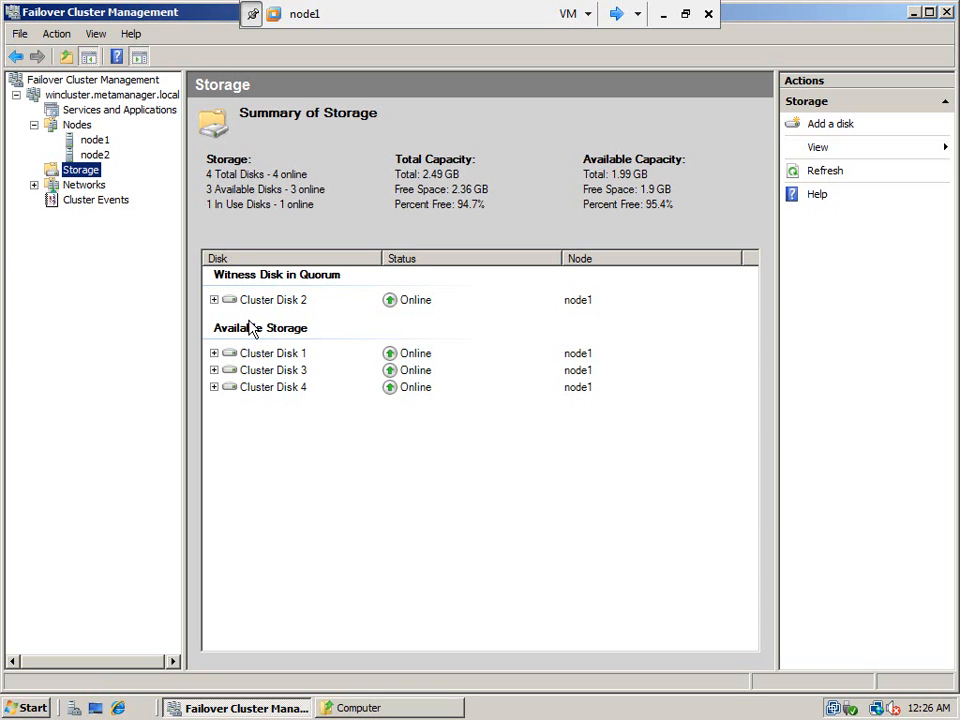
click(34, 186)
click(96, 200)
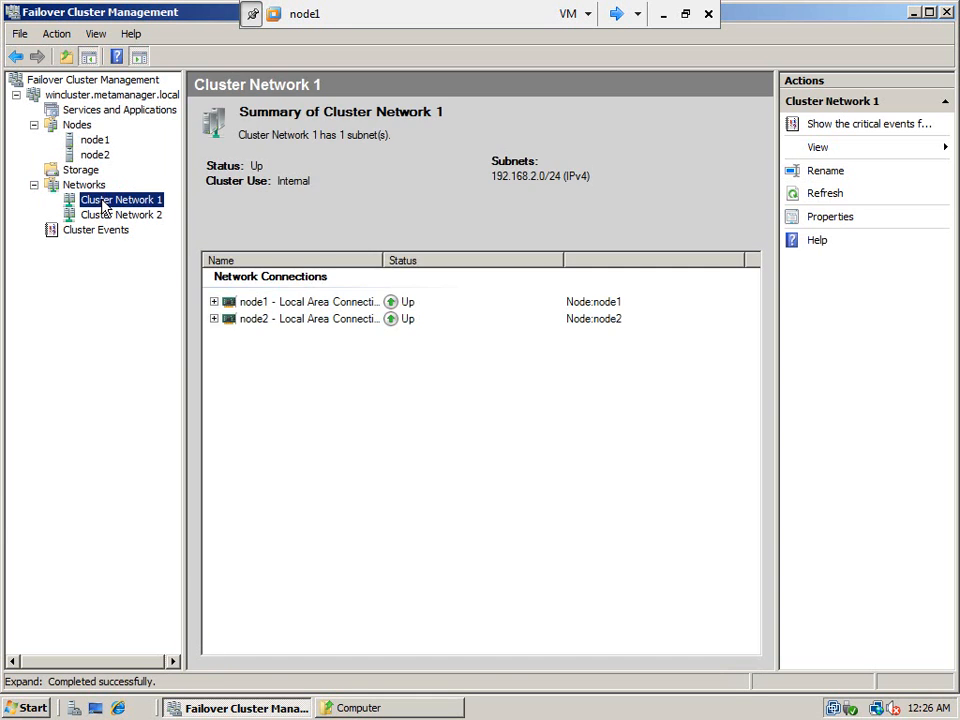
click(214, 301)
click(221, 356)
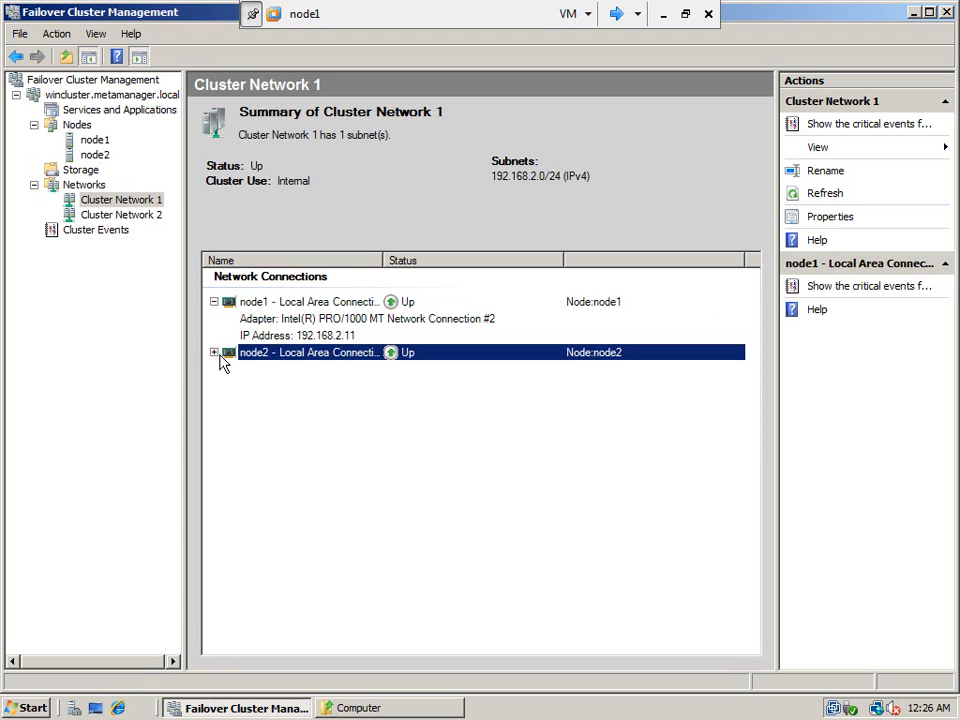
click(214, 353)
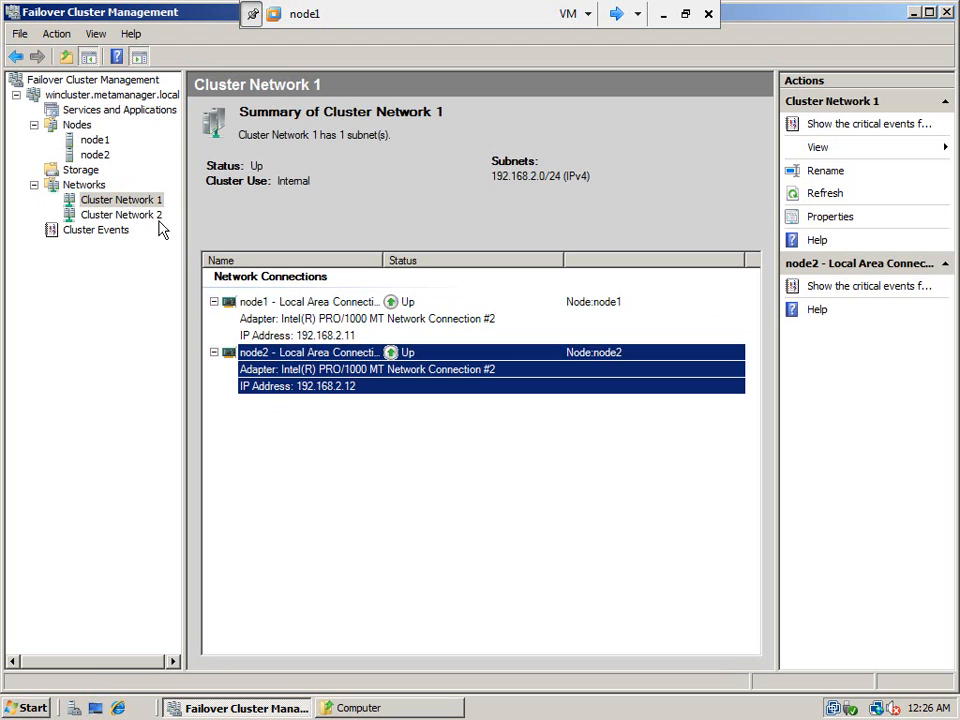
click(143, 216)
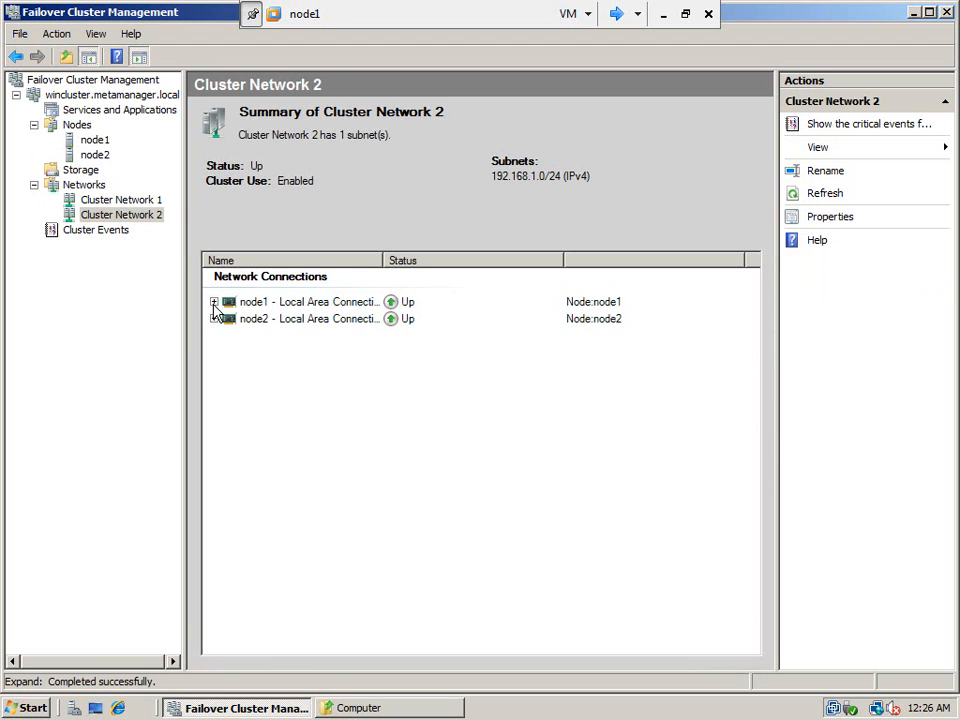
click(213, 302)
click(213, 352)
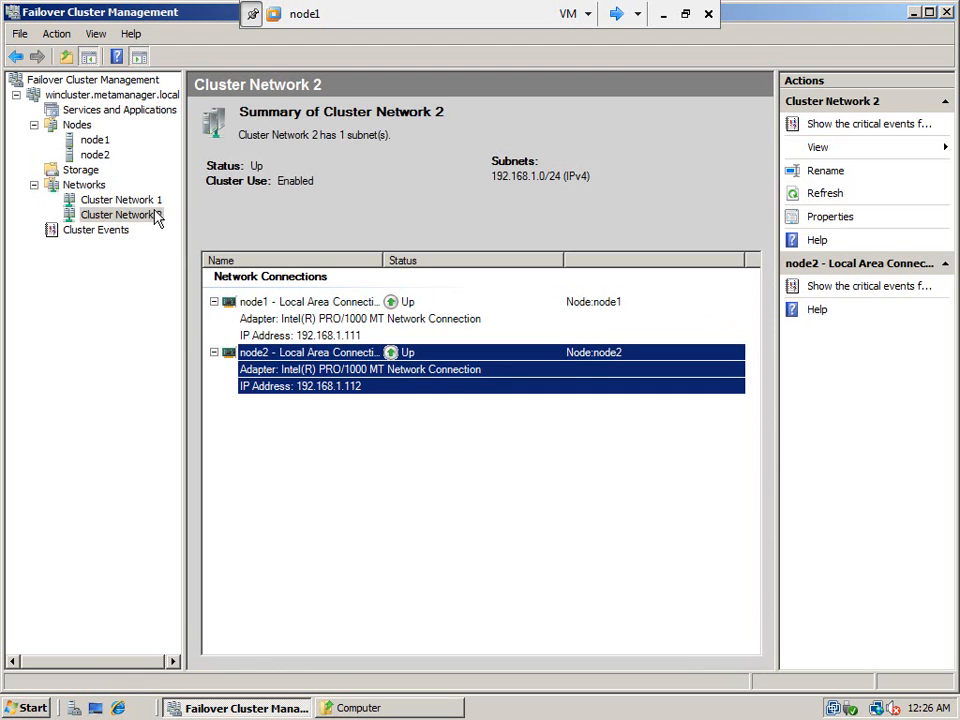
click(91, 170)
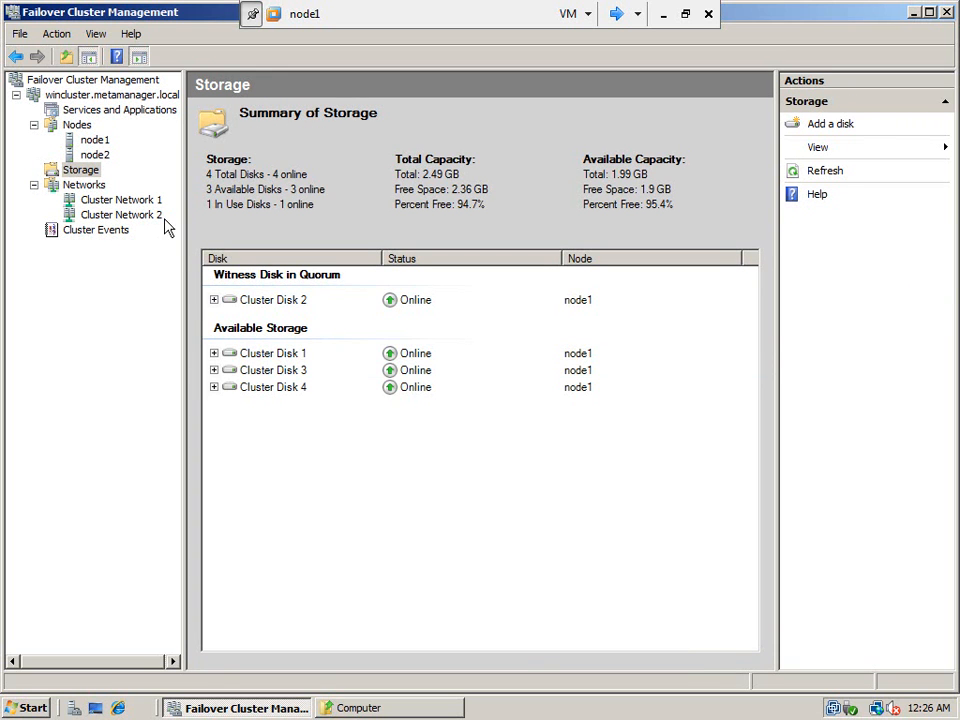
- Expand Cluster Disks 2, 1, 3 and 4 to show their volumes, then select Cluster Disk 3
click(214, 300)
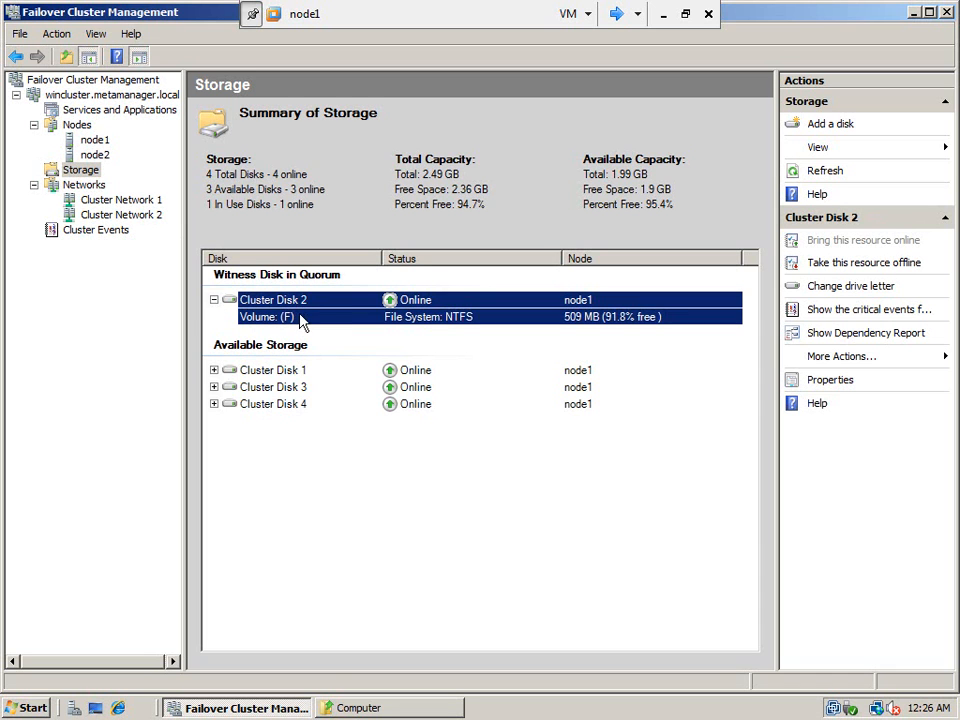
click(221, 371)
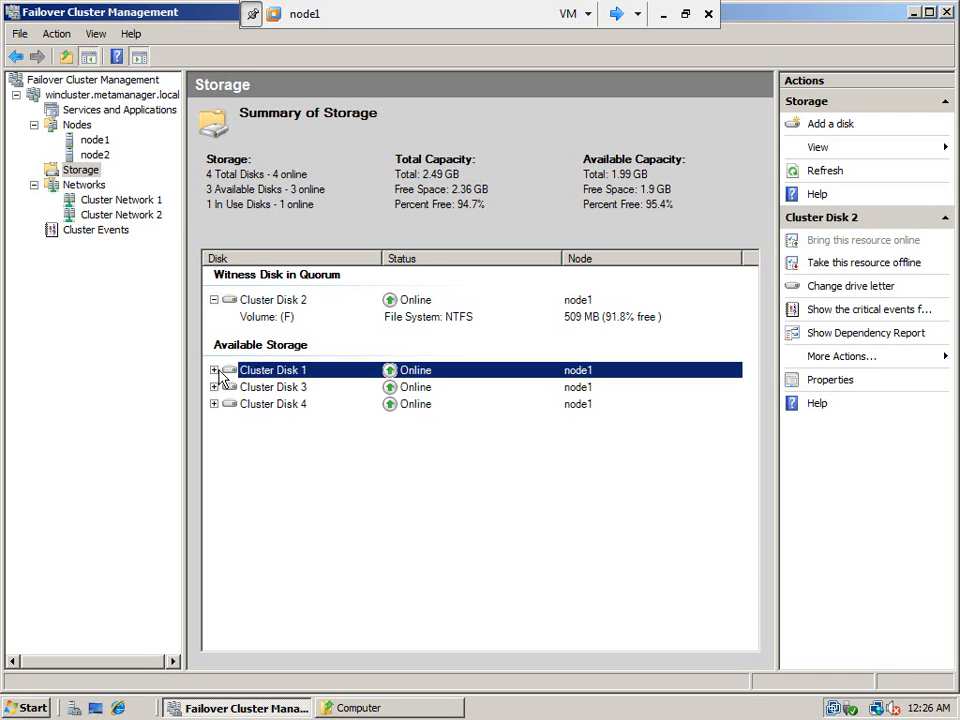
click(214, 371)
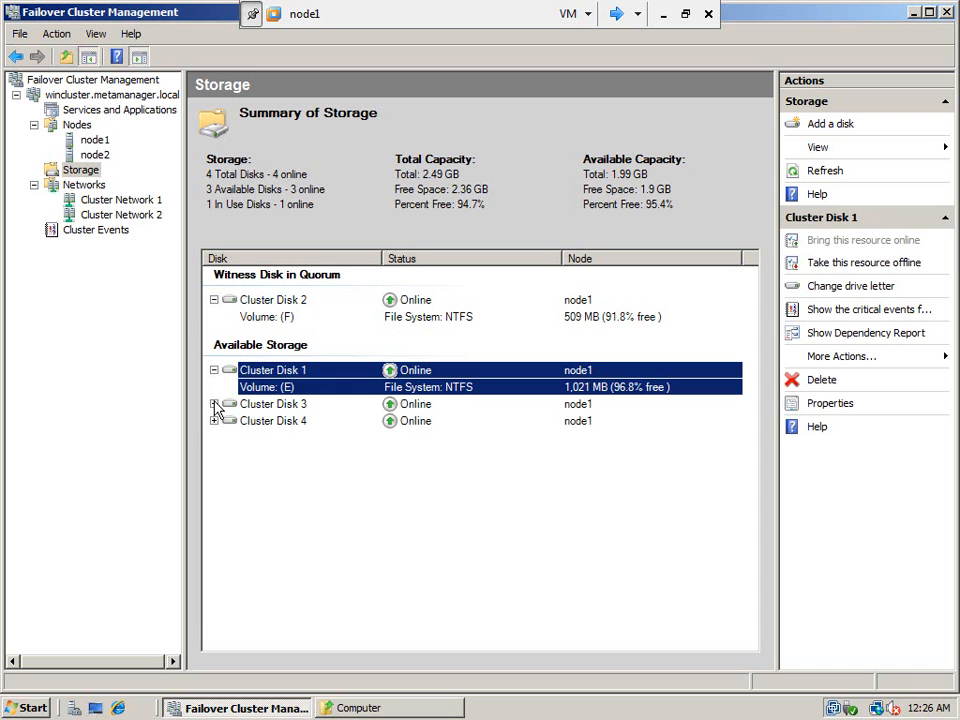
click(214, 404)
click(214, 438)
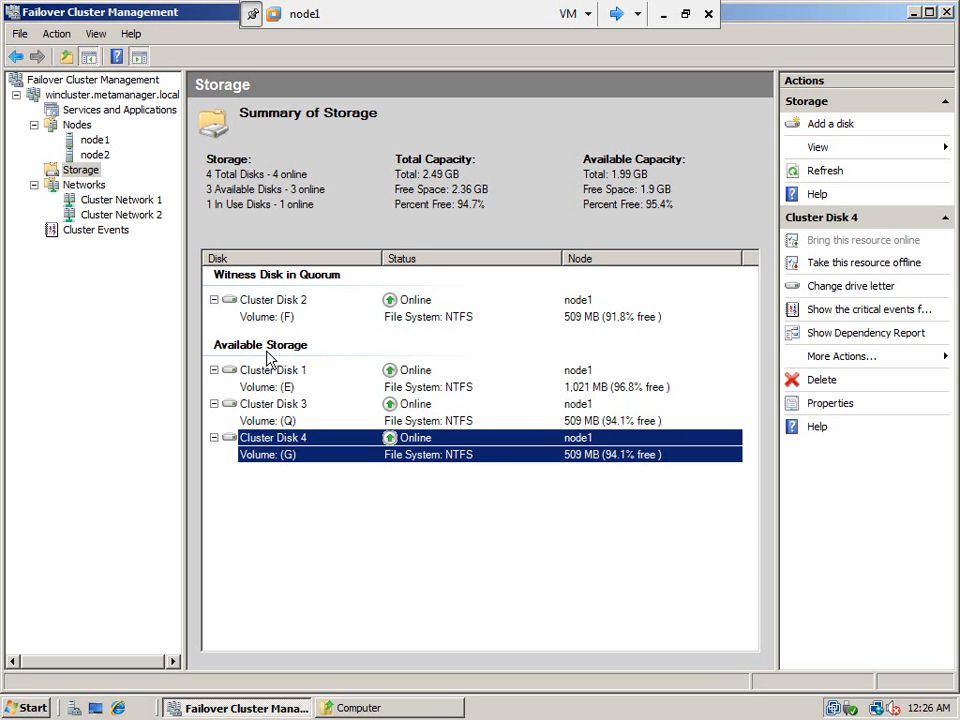
click(282, 422)
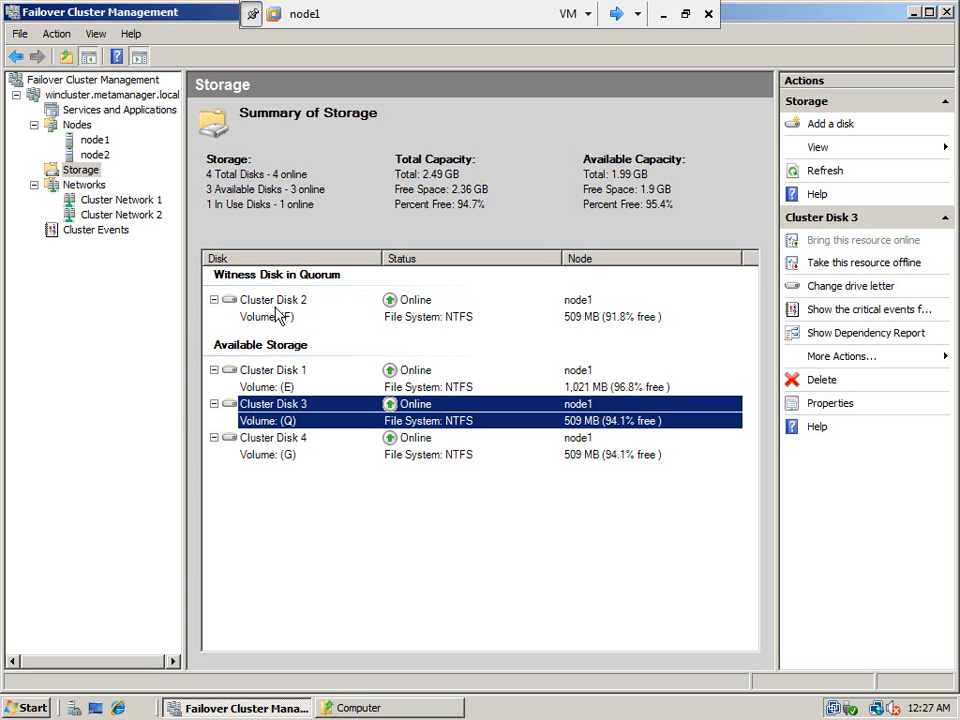
click(117, 97)
right_click(119, 104)
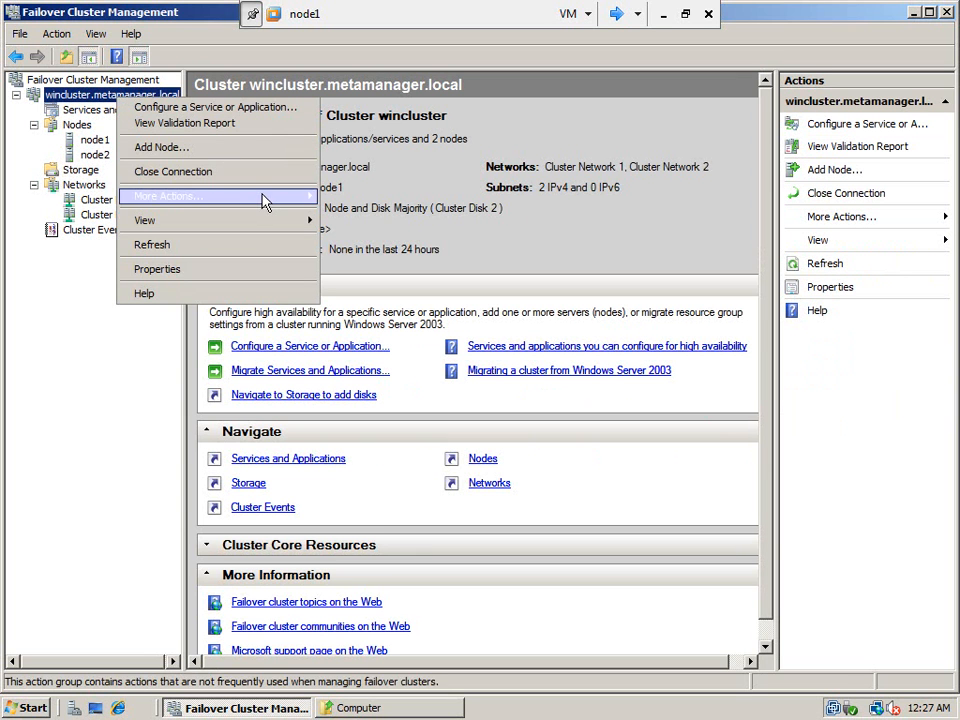
mouse_move(264, 199)
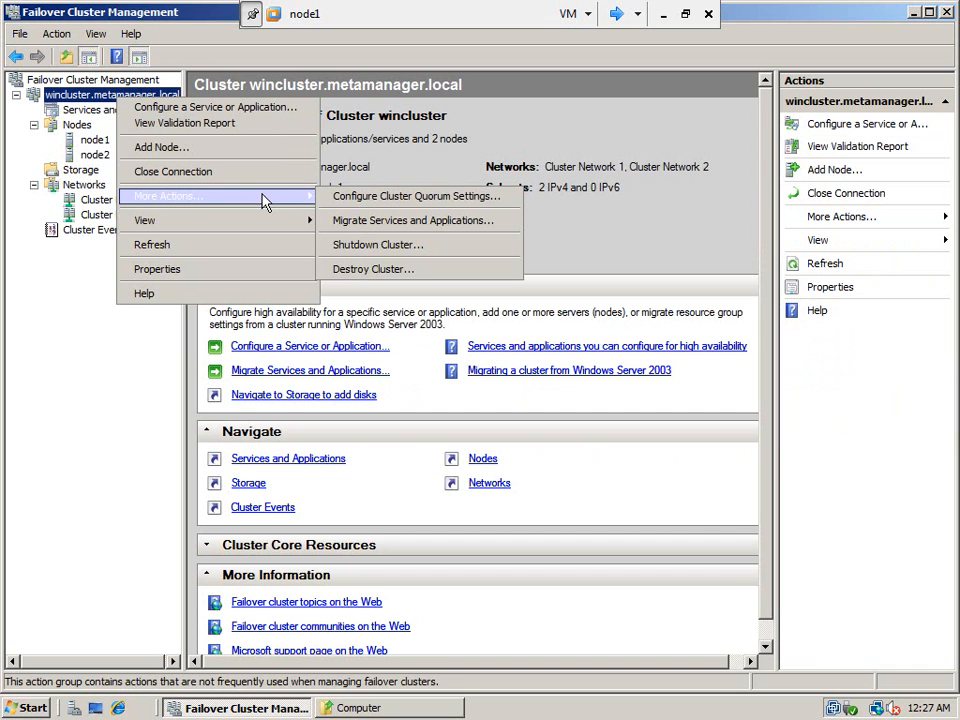
click(353, 207)
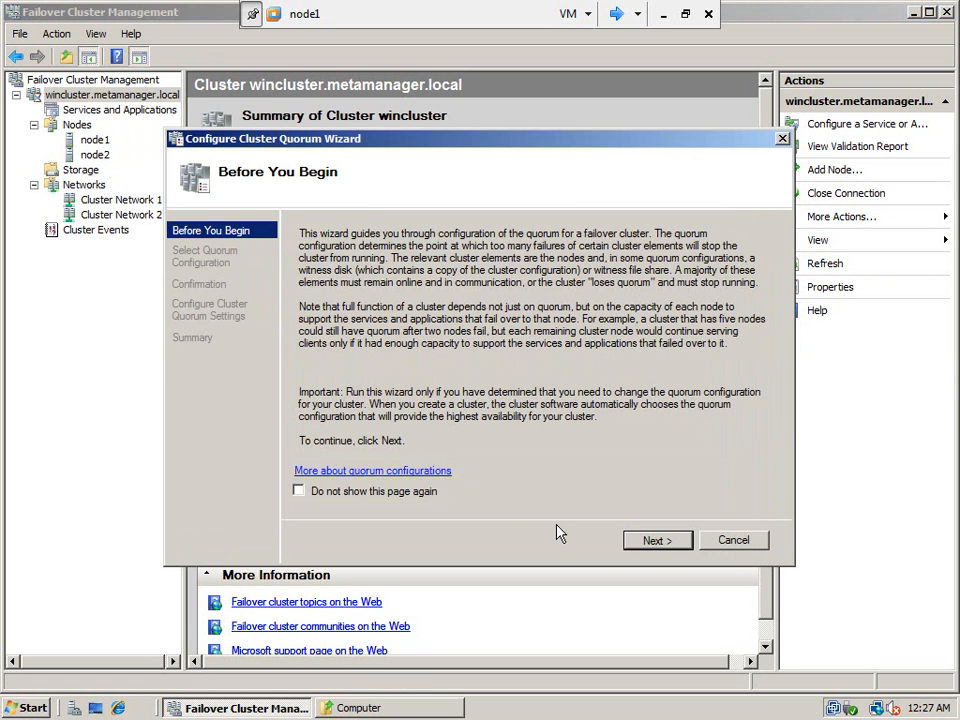
click(650, 541)
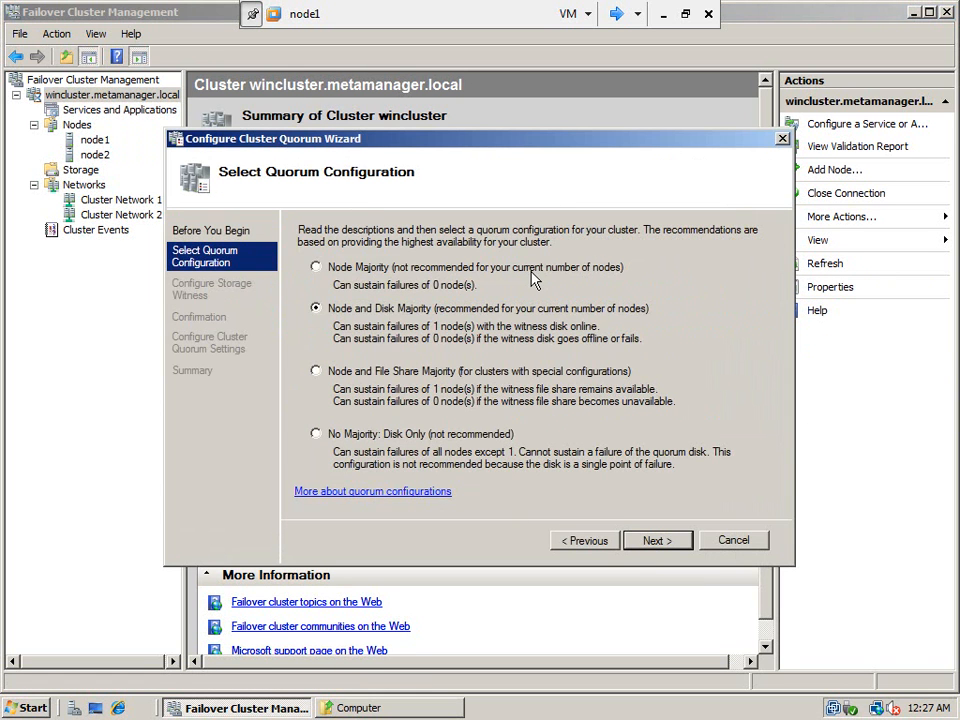
drag(535, 146, 616, 515)
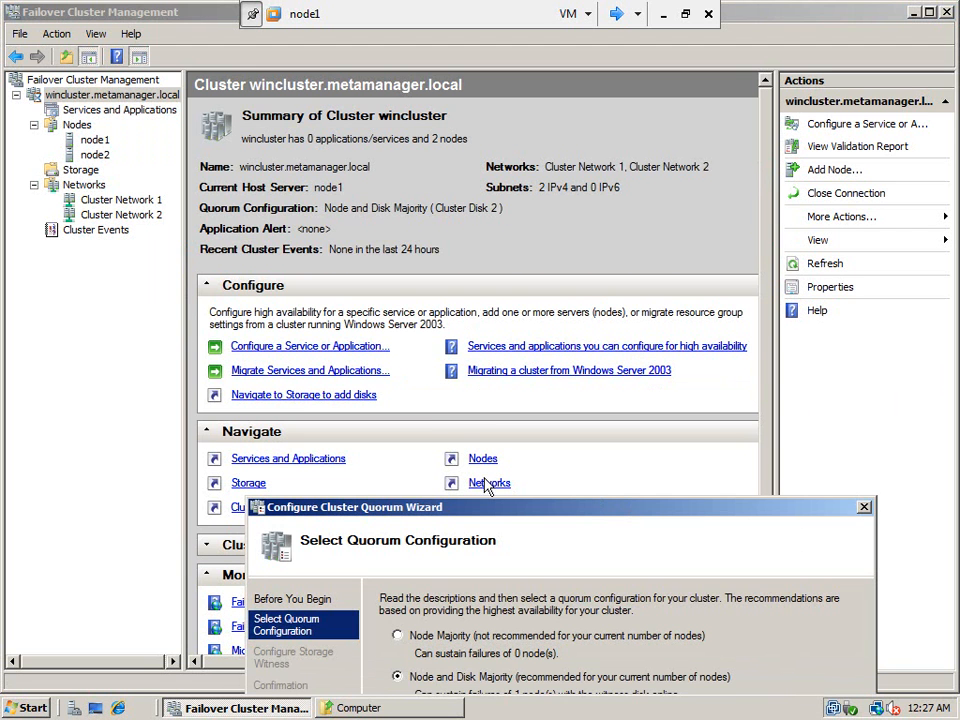
drag(698, 517, 581, 156)
click(698, 551)
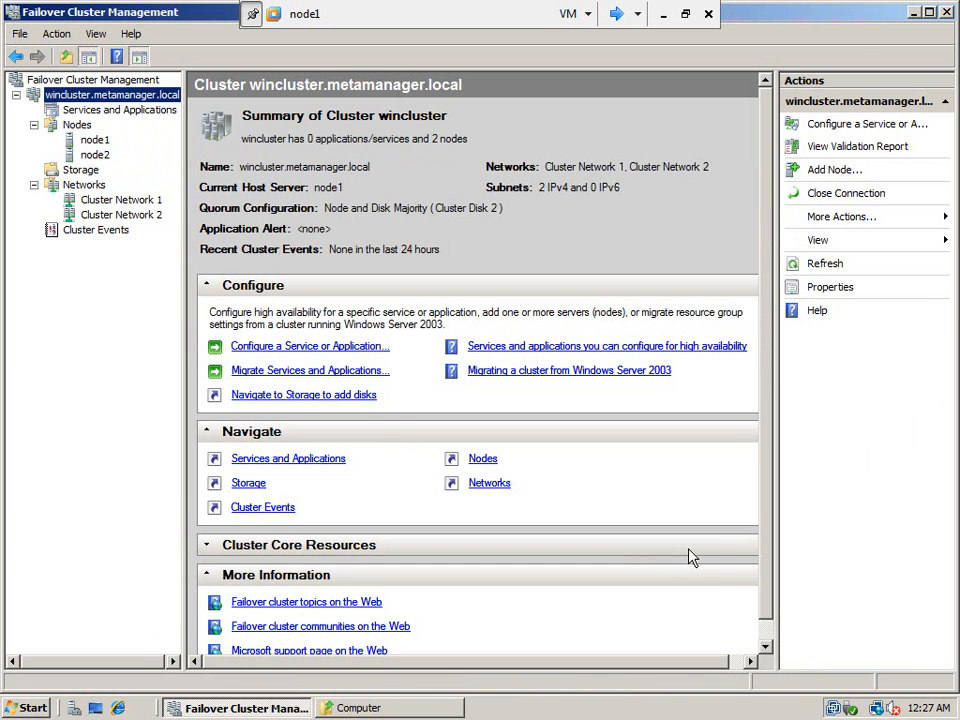
click(84, 172)
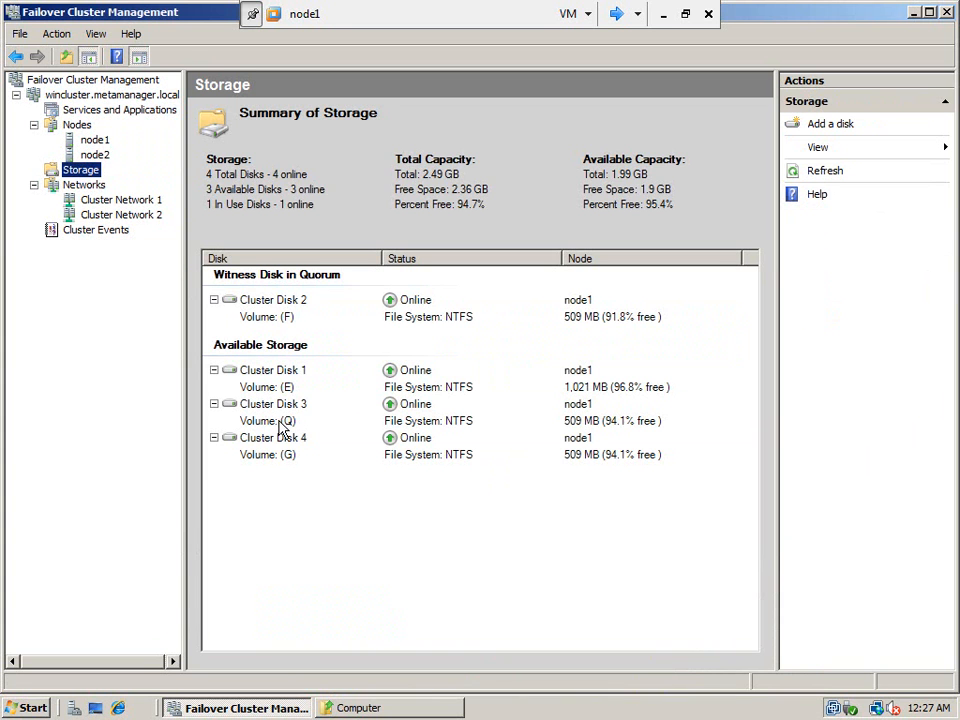
- Launch Configure Cluster Quorum Settings and keep the Node and Disk Majority configuration
right_click(124, 96)
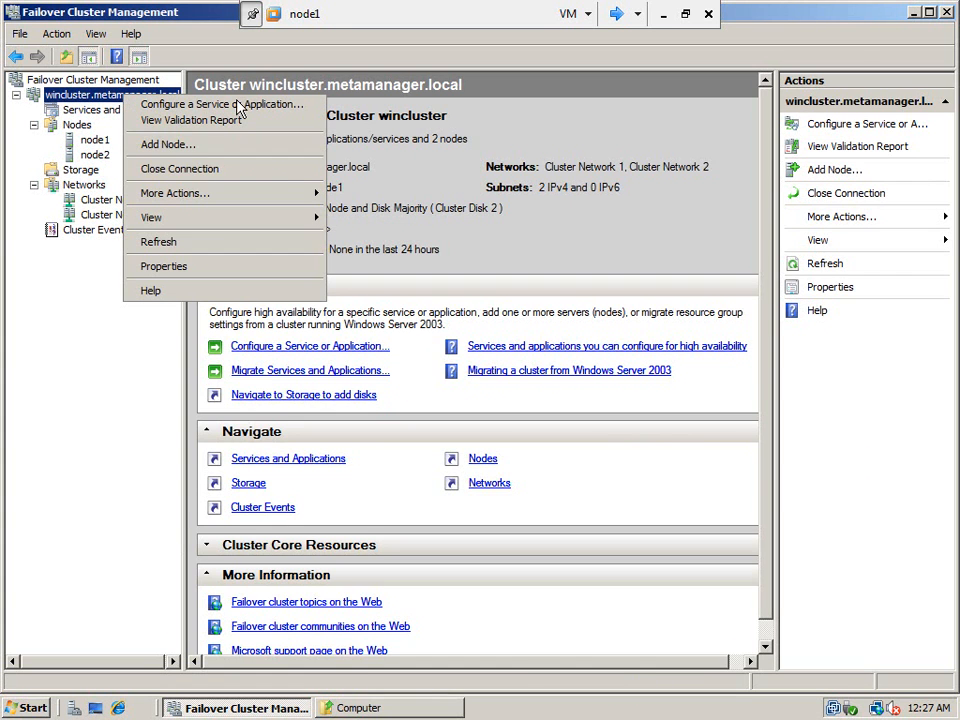
mouse_move(304, 200)
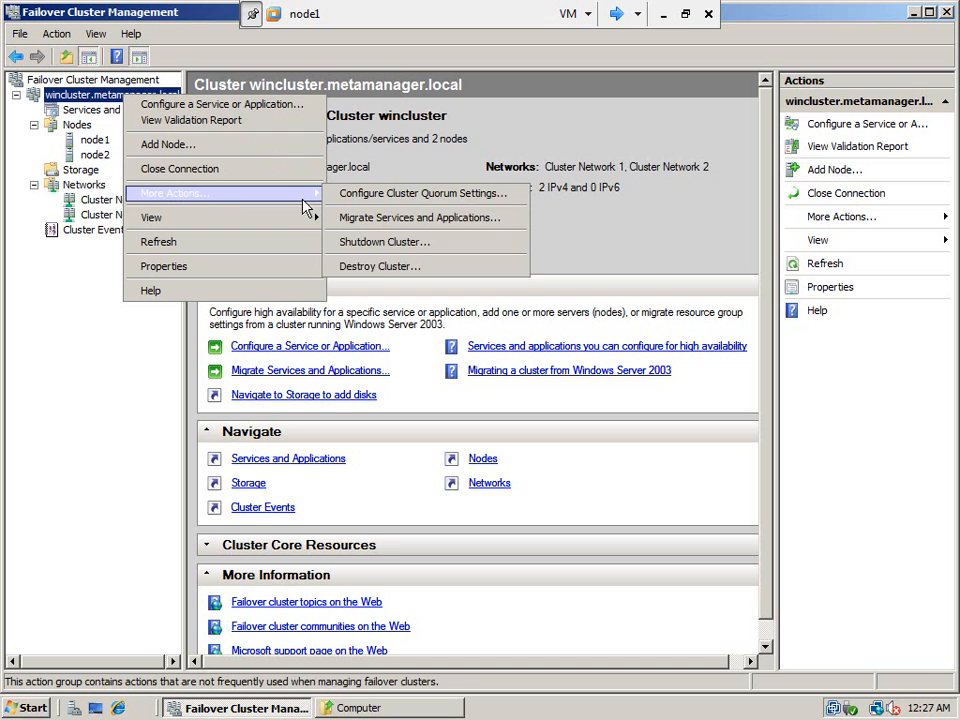
click(355, 195)
click(666, 541)
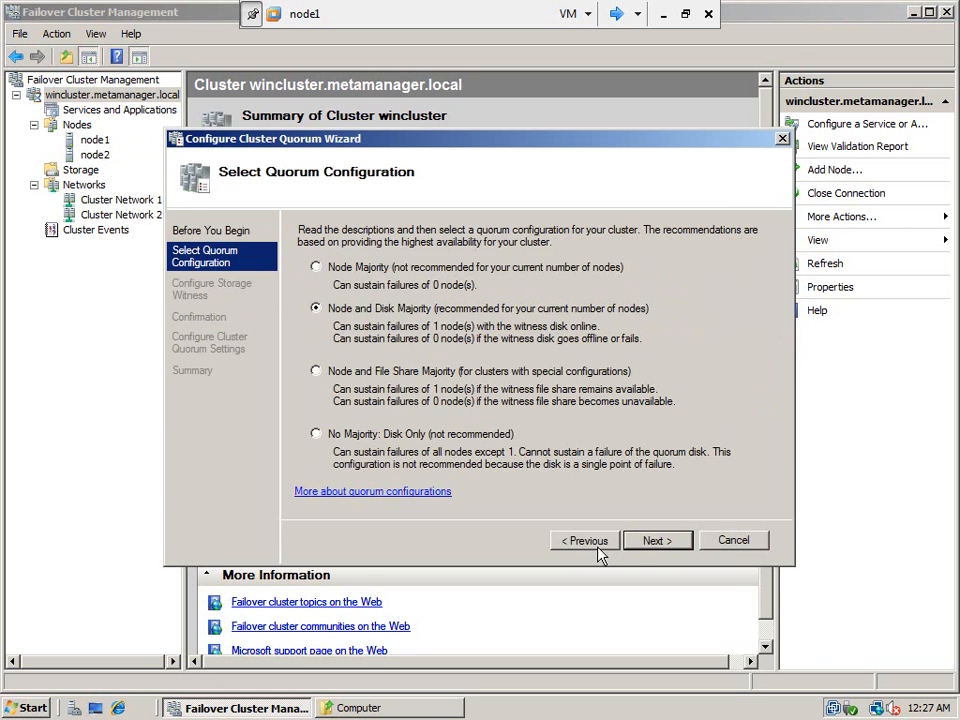
click(640, 545)
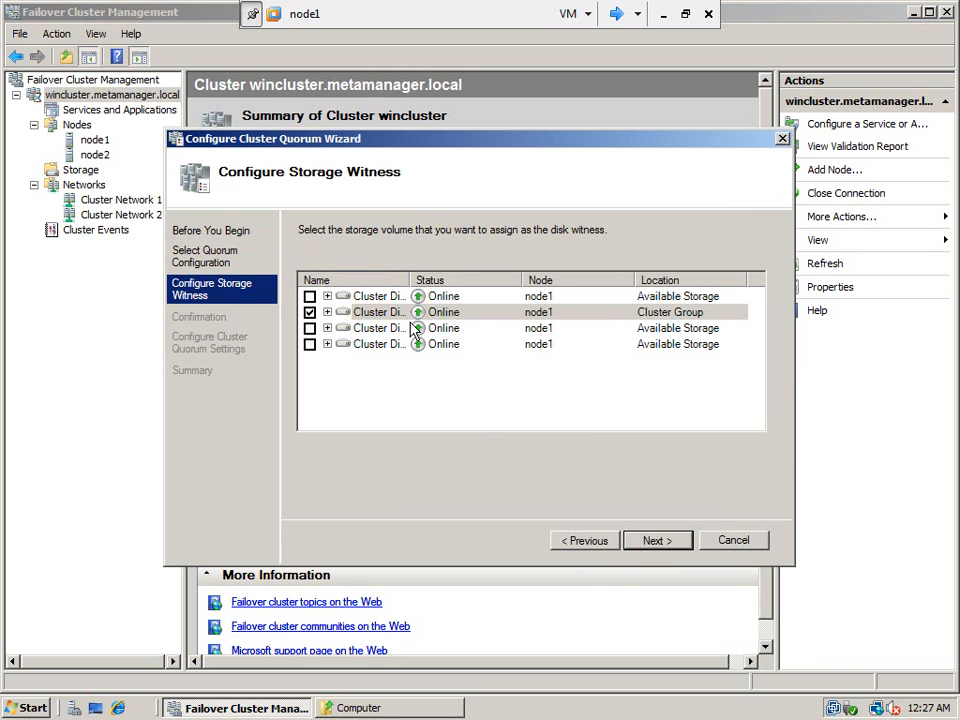
- Make Cluster Disk 3 the disk witness, apply it, and confirm it in Storage
drag(407, 281, 487, 281)
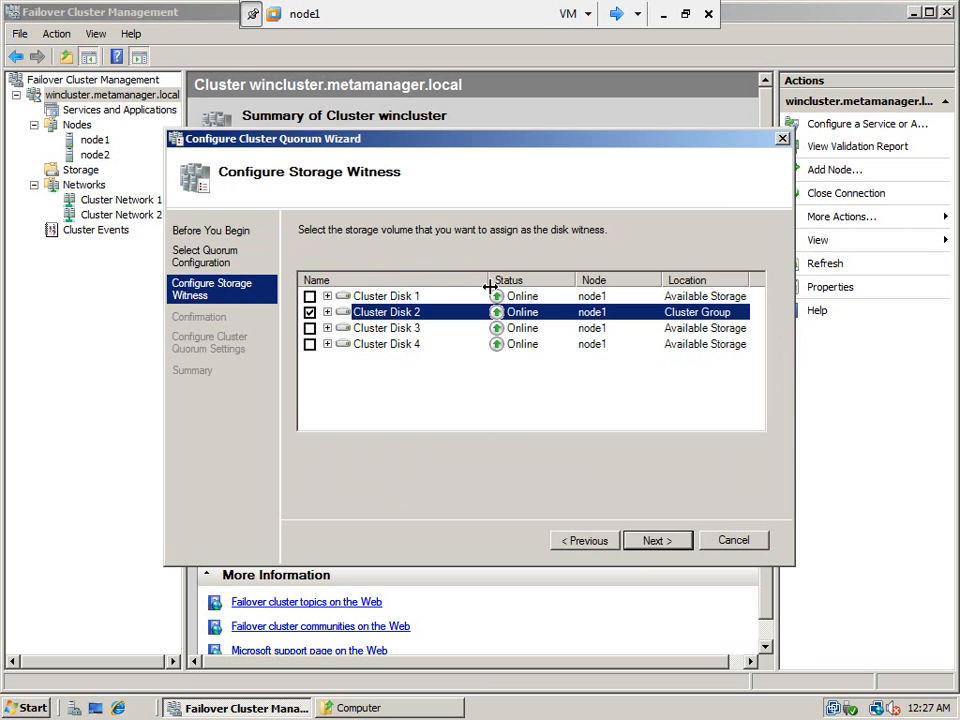
click(328, 312)
click(328, 344)
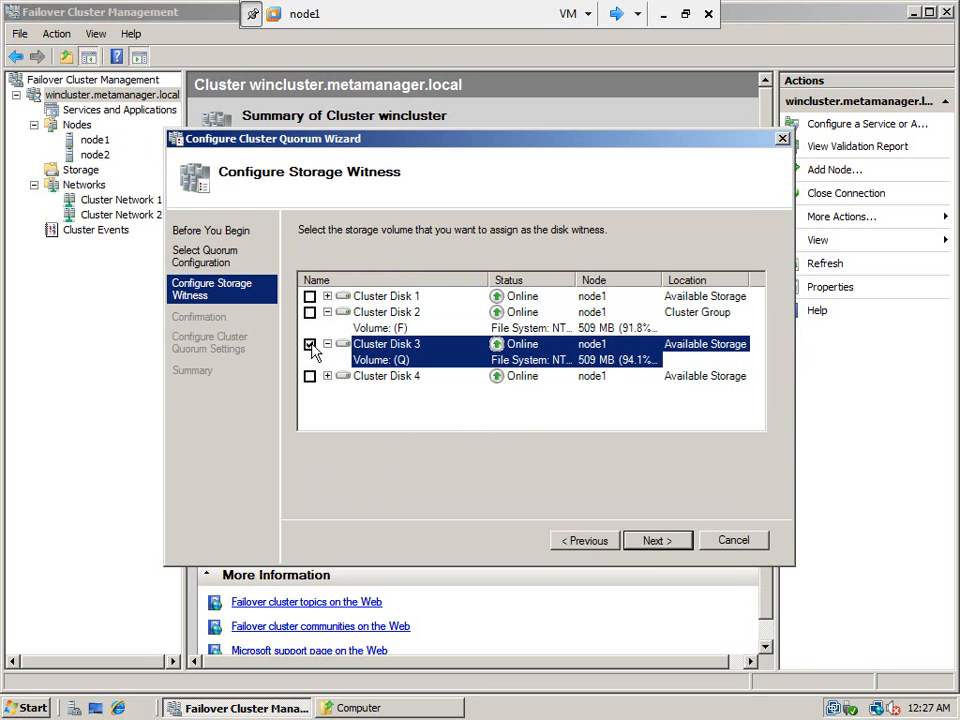
click(655, 545)
click(655, 541)
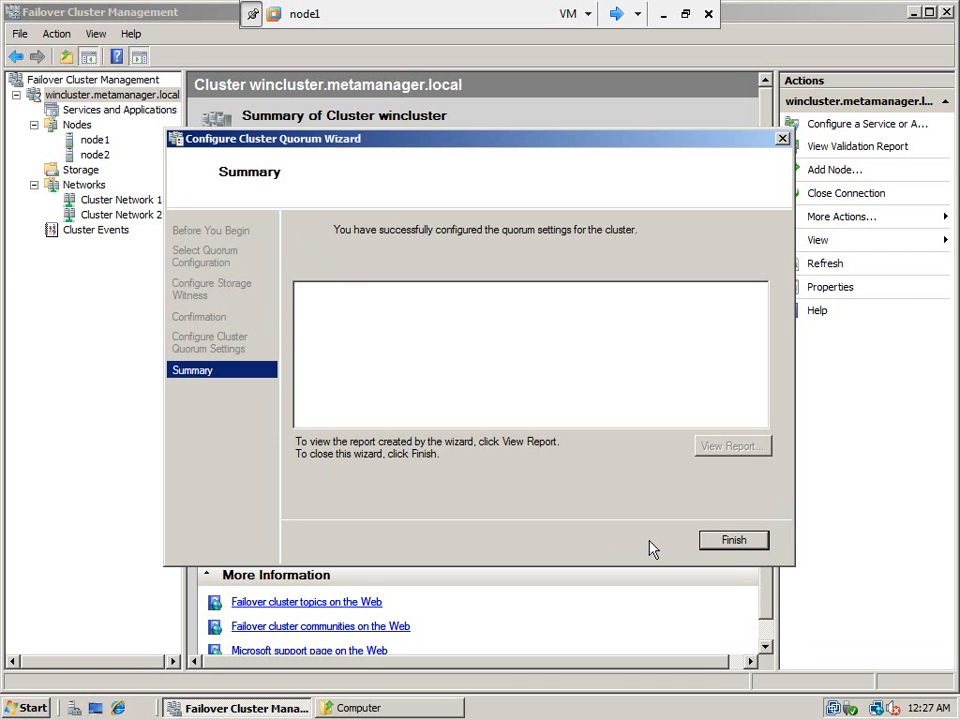
click(733, 541)
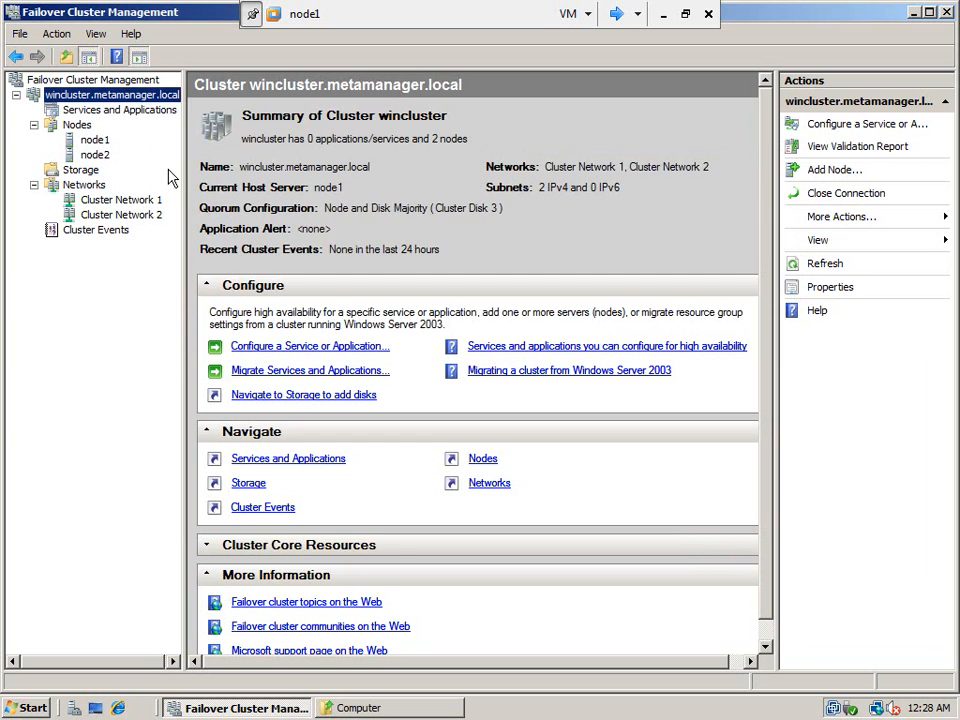
click(83, 173)
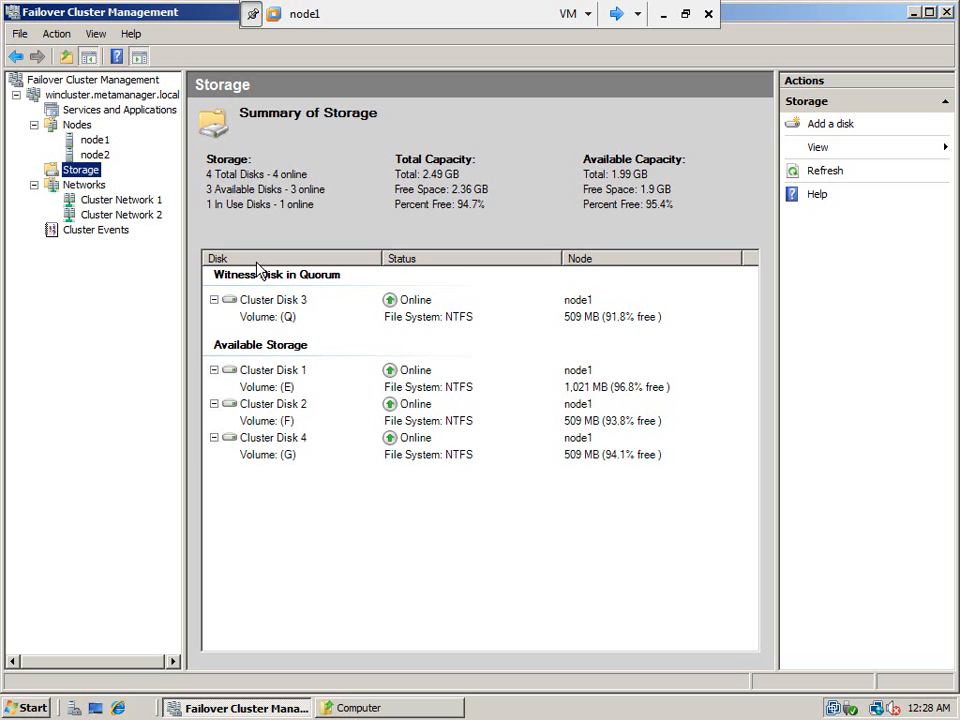
click(122, 95)
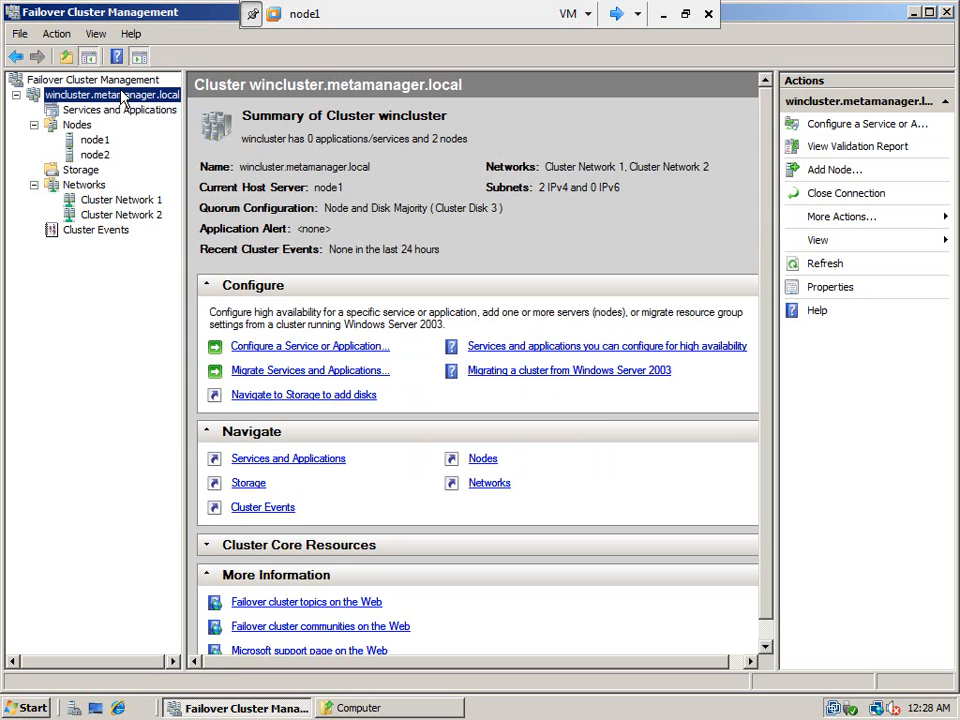
- Rerun the quorum wizard with Node and File Share Majority and browse for a witness share
right_click(120, 98)
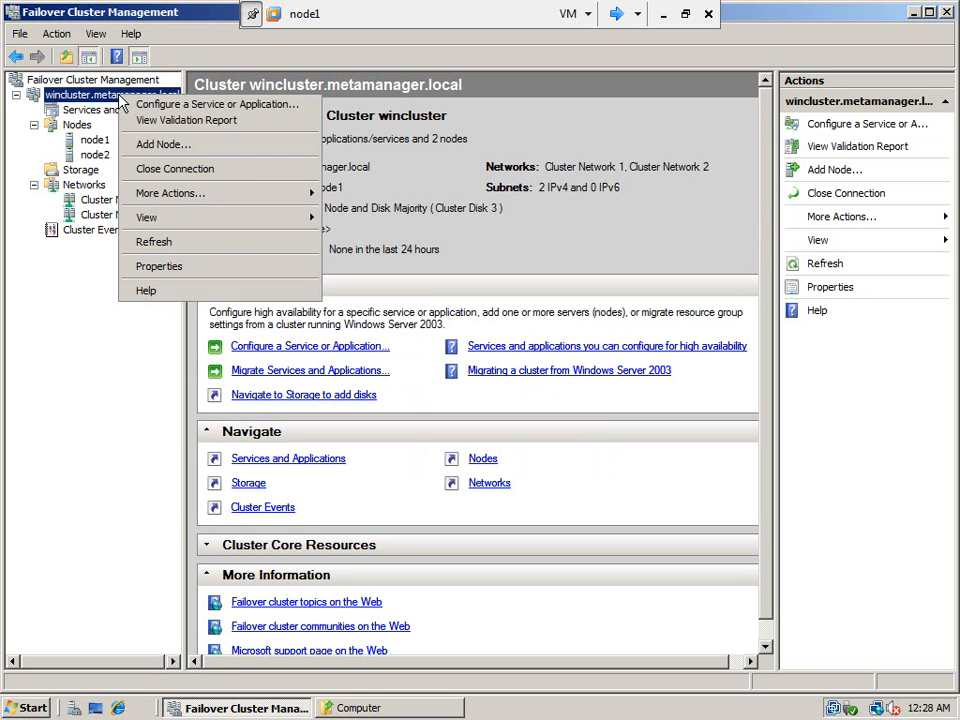
mouse_move(270, 199)
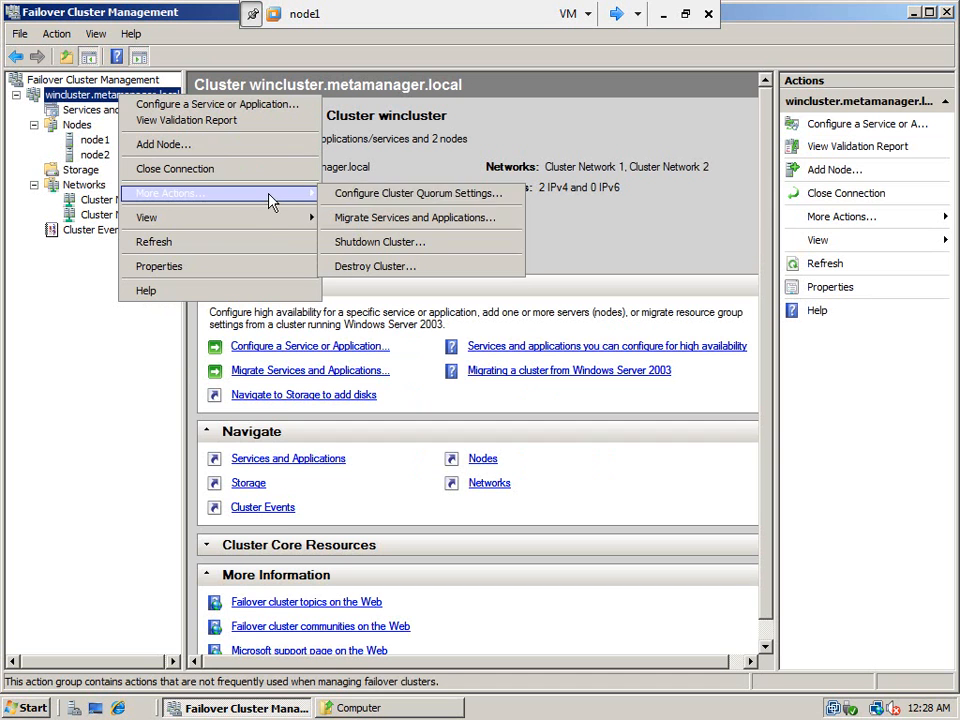
click(365, 200)
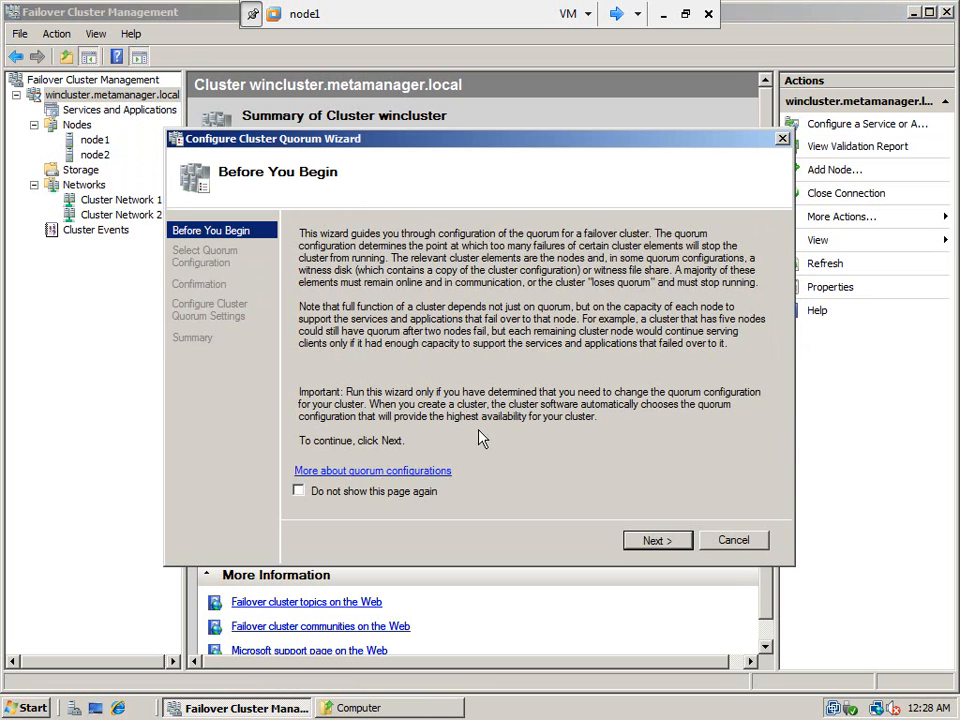
click(651, 545)
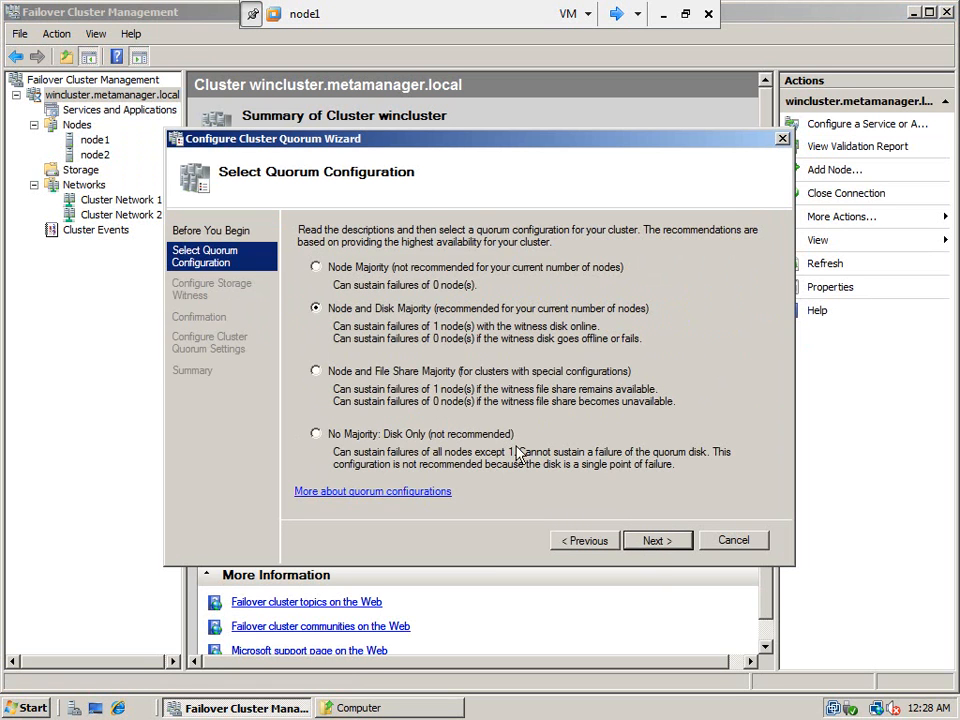
click(315, 371)
click(652, 544)
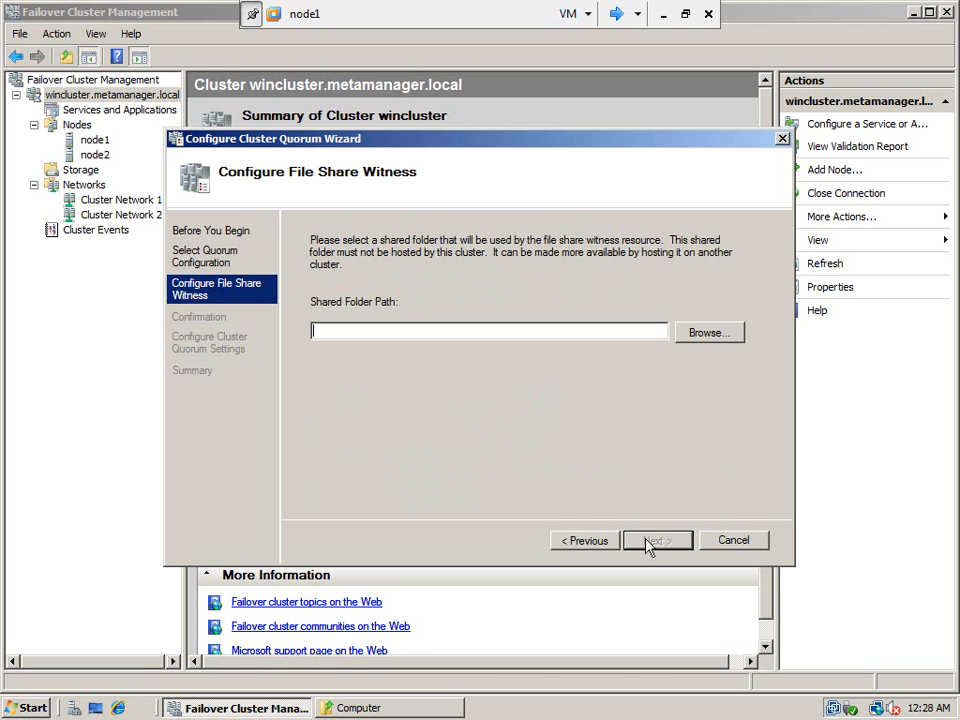
click(709, 334)
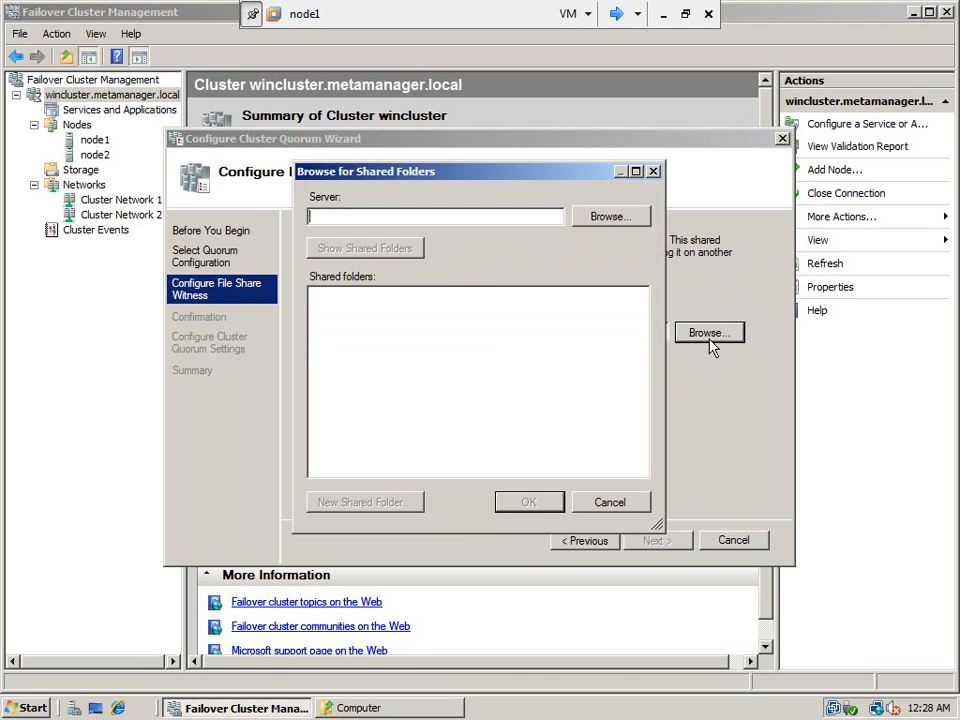
- Select server CLUSTERDC as the host for the witness shared folder
click(608, 217)
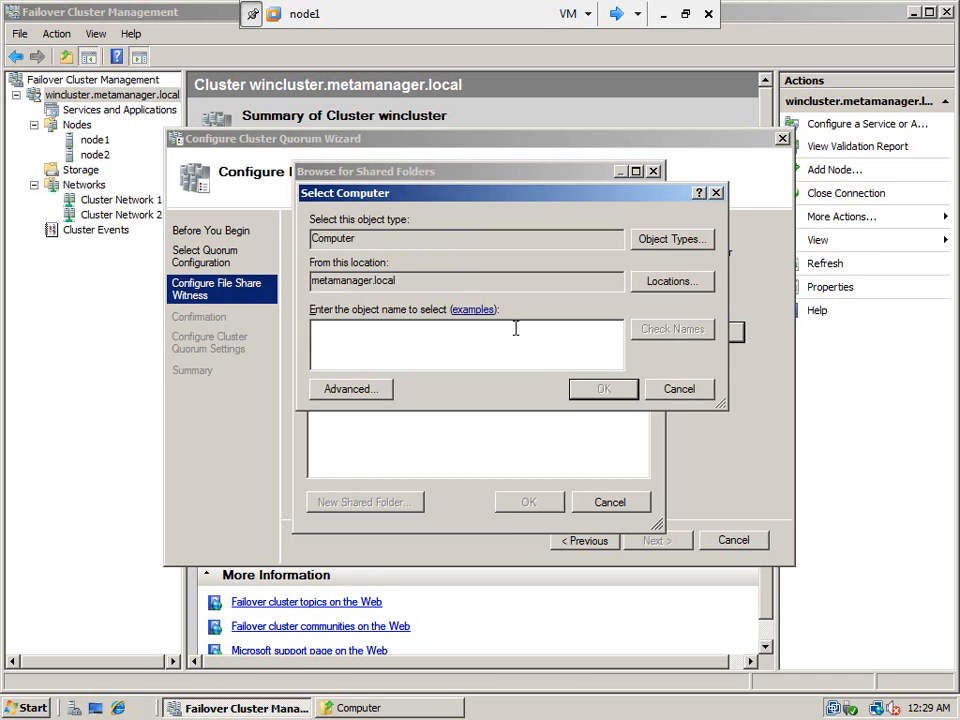
text(clusterdc)
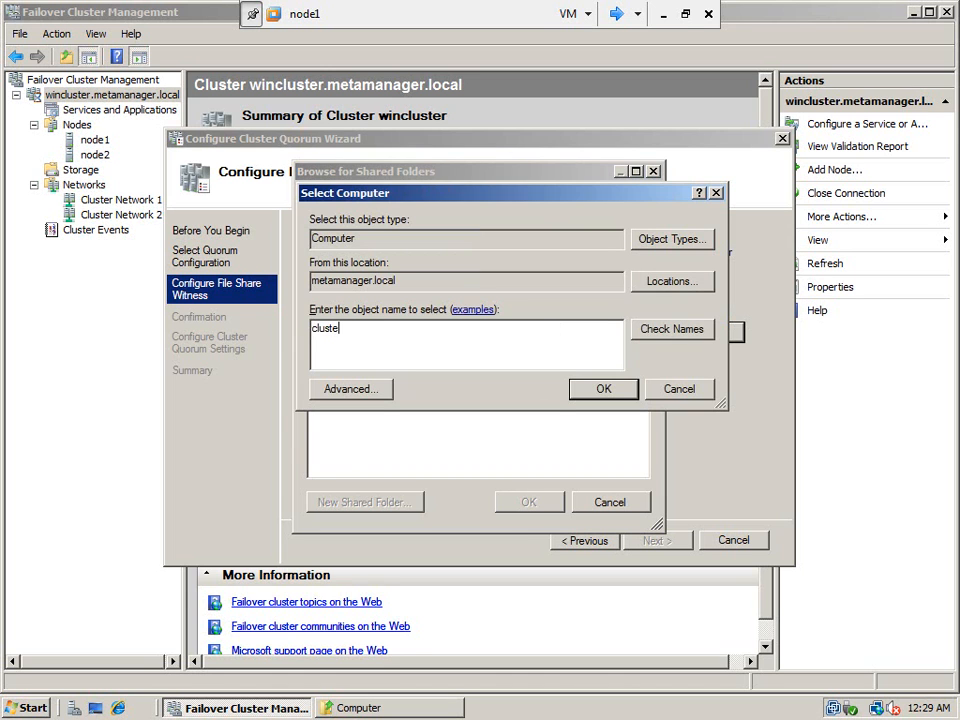
click(696, 333)
click(612, 389)
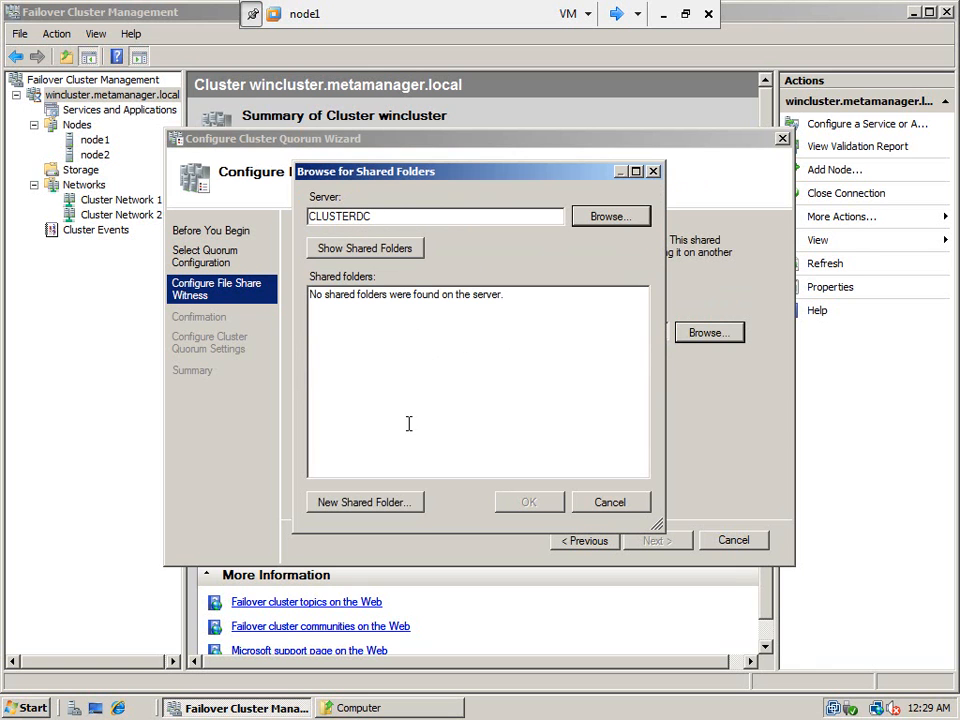
- Create a read-write share named quorum at c:\quorum and choose it as the witness
click(368, 503)
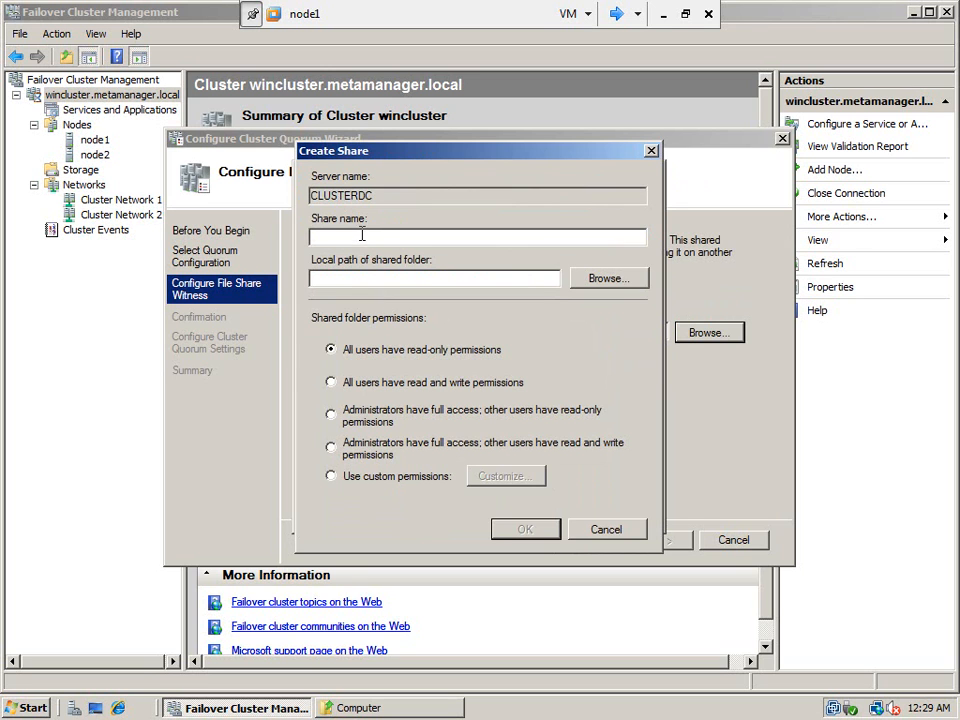
text(quorum)
click(583, 281)
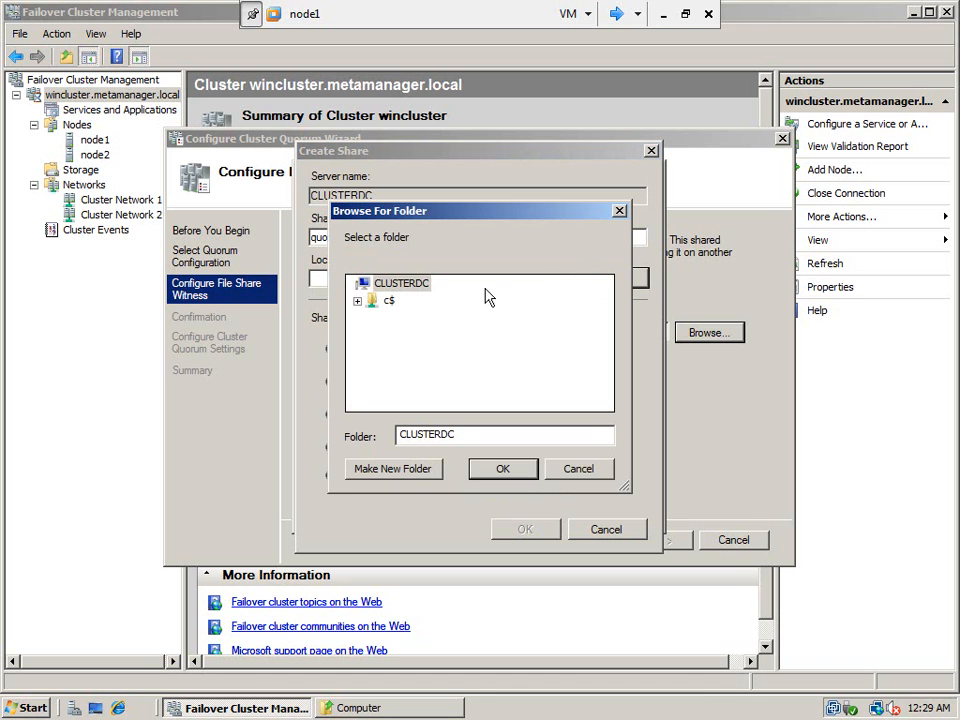
click(389, 301)
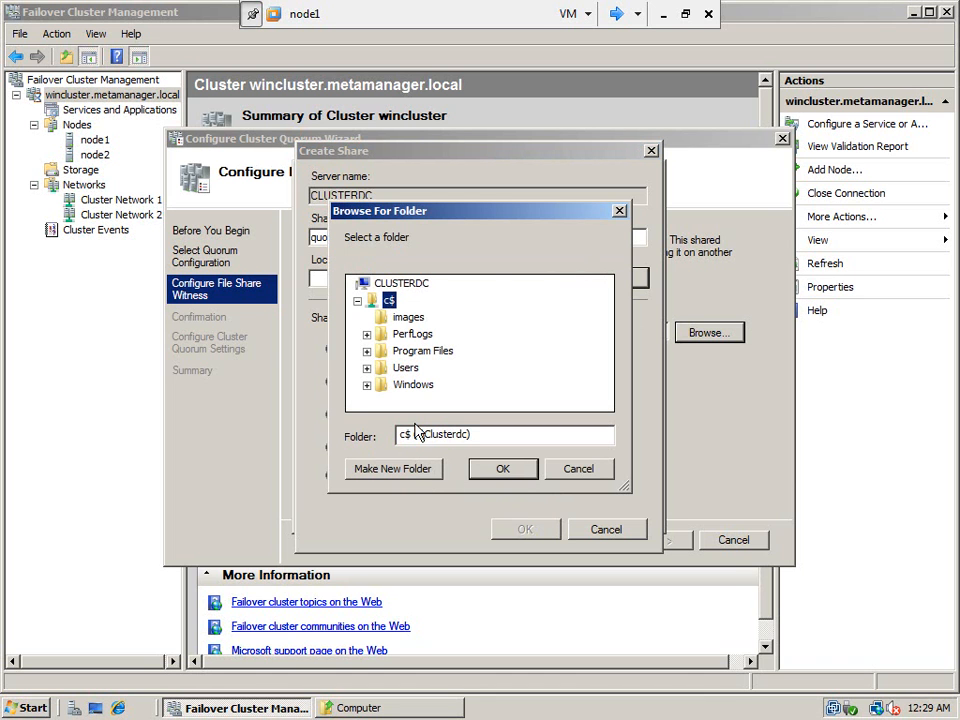
click(421, 476)
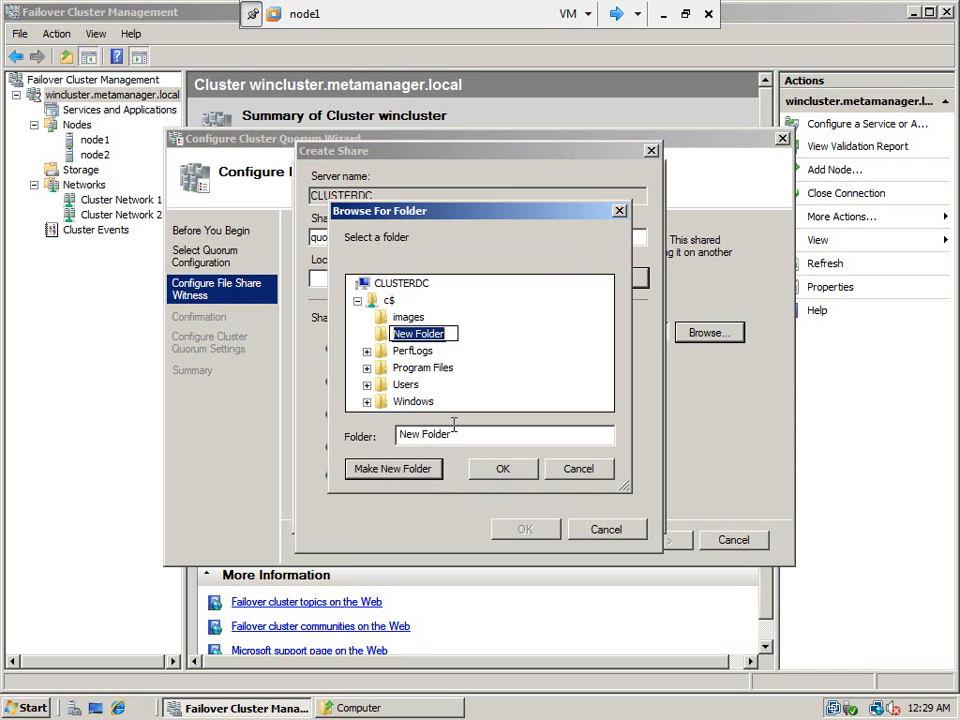
text(quorum)
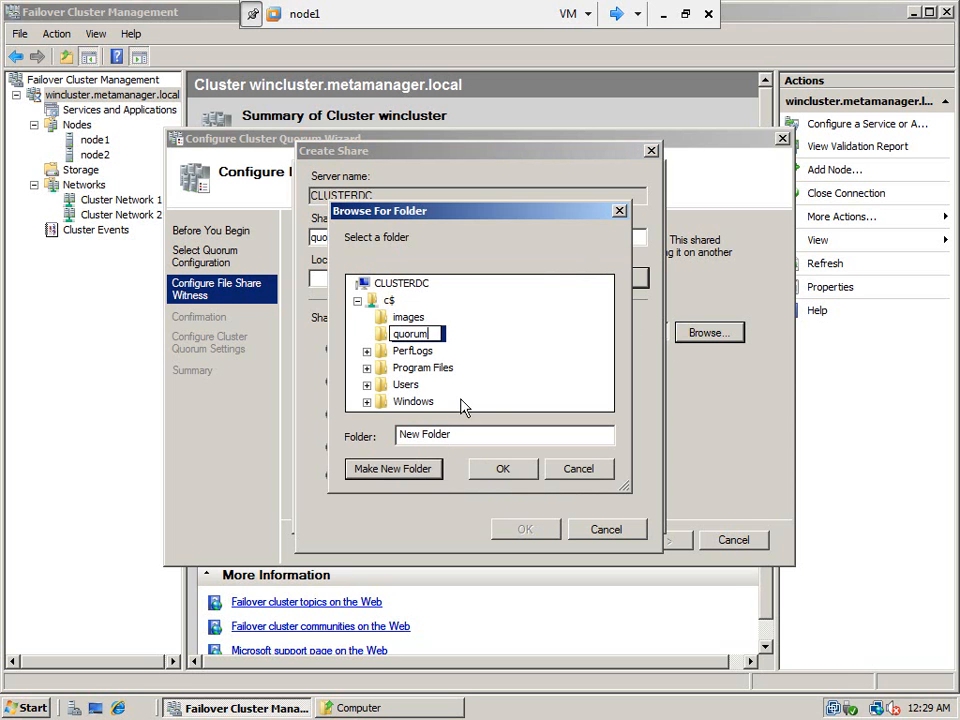
key(Return)
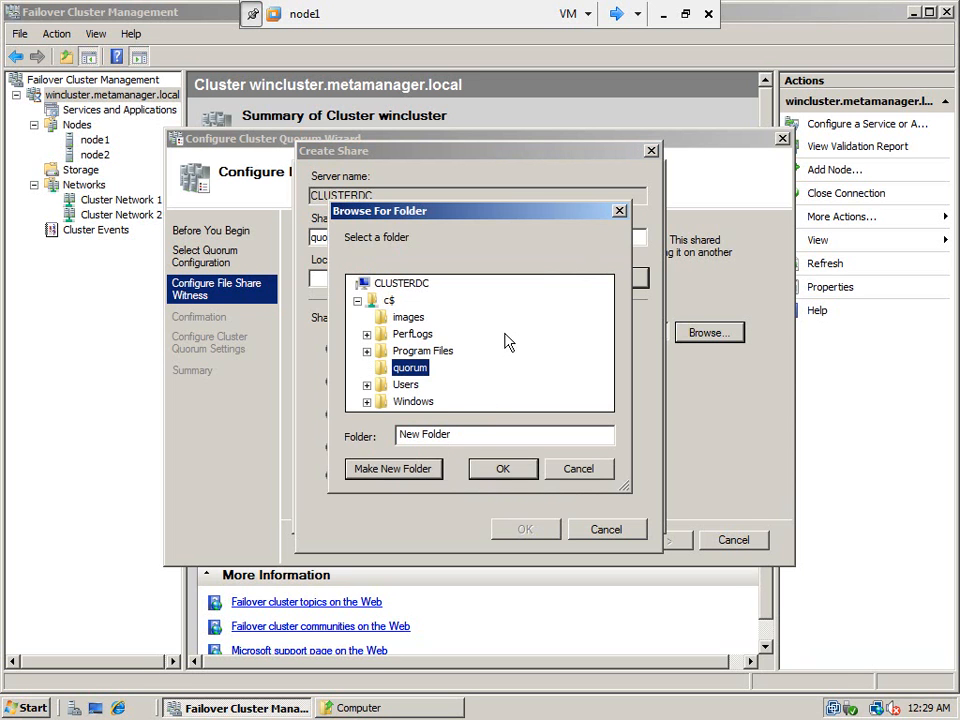
click(500, 469)
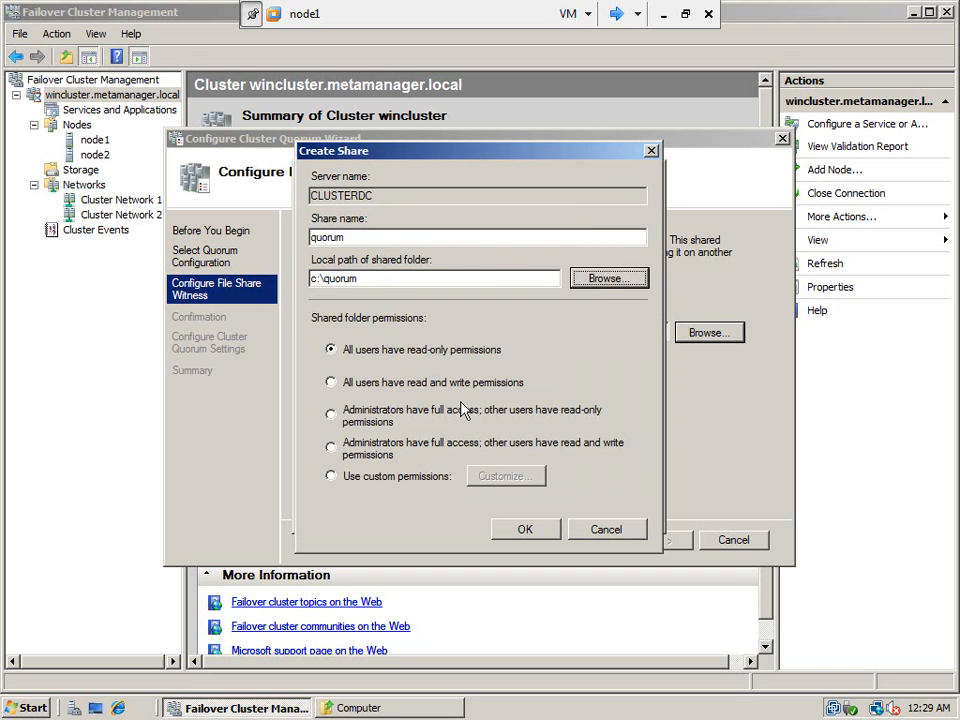
click(331, 382)
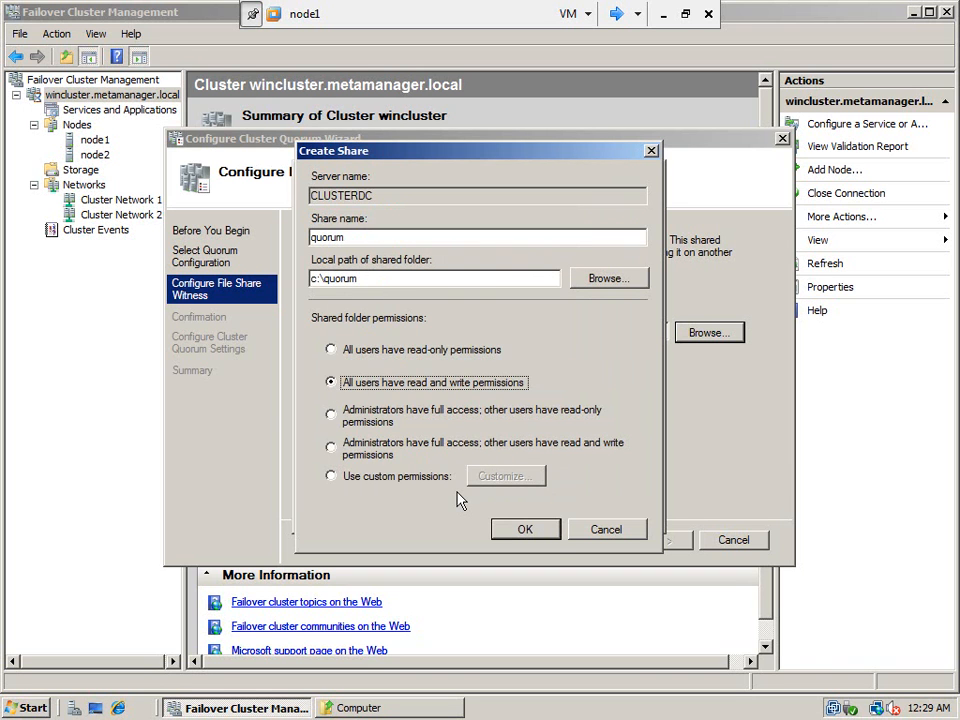
click(533, 532)
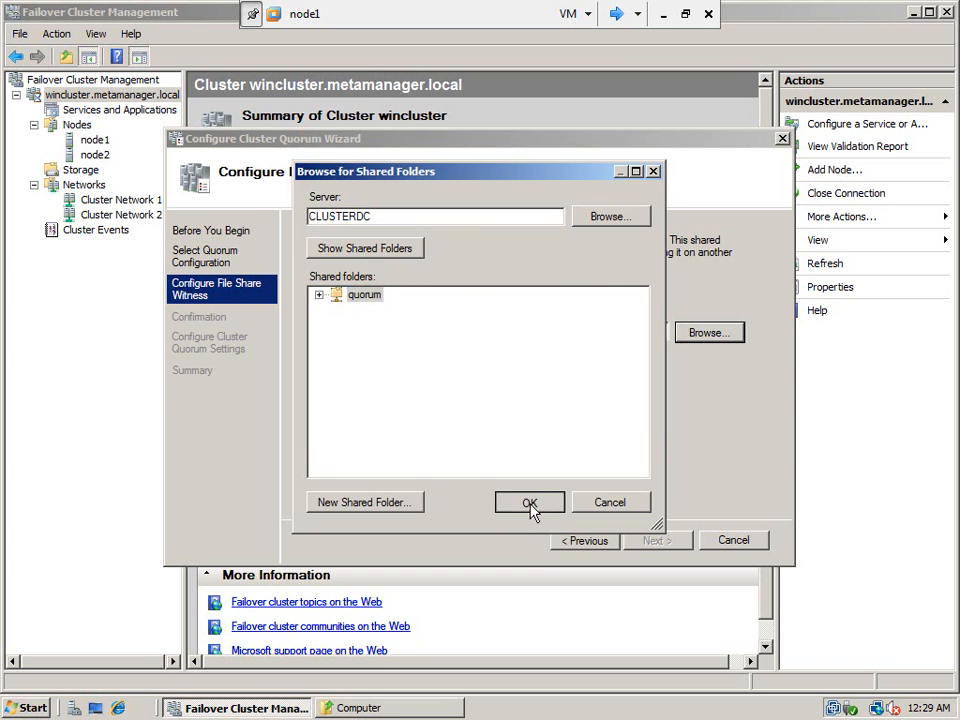
click(531, 505)
- Apply Node and File Share Majority using \\CLUSTERDC\quorum, finish the wizard, and refresh the cluster
click(664, 544)
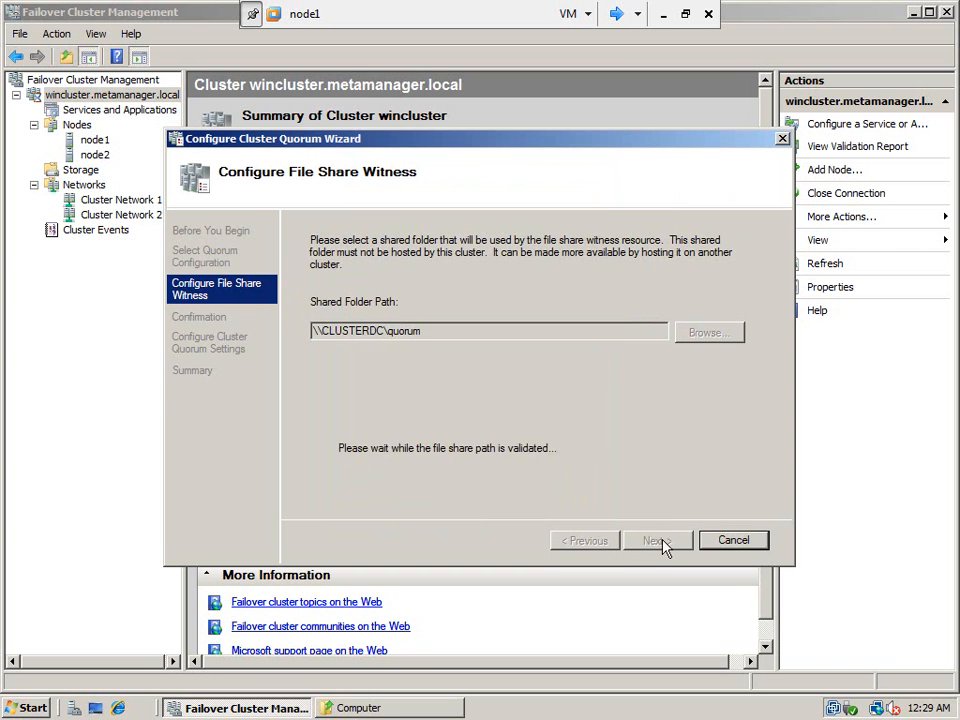
click(676, 541)
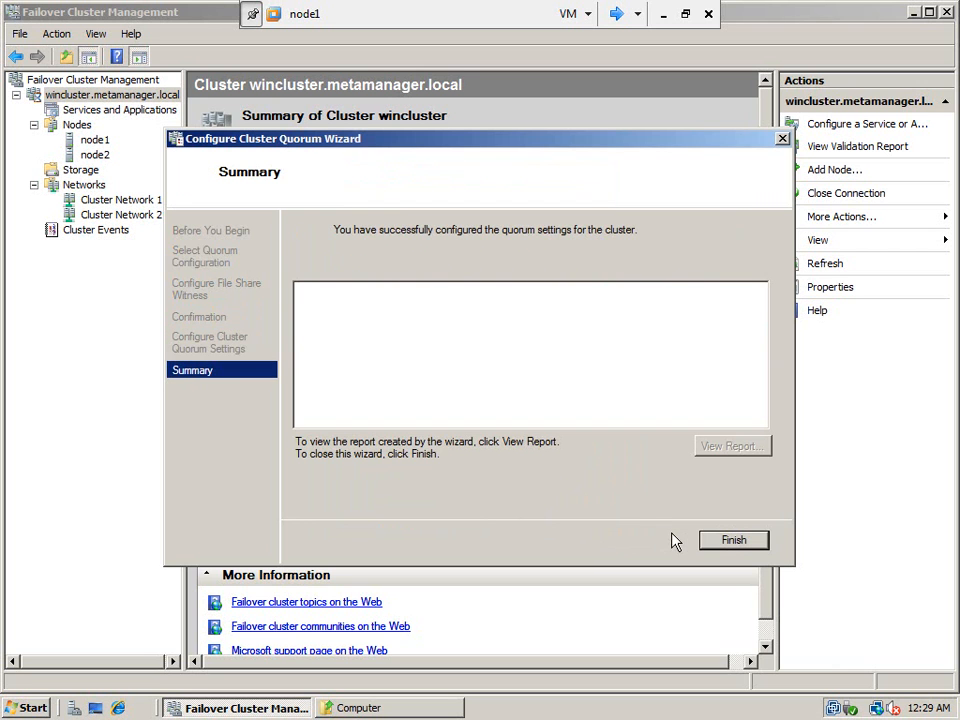
click(728, 544)
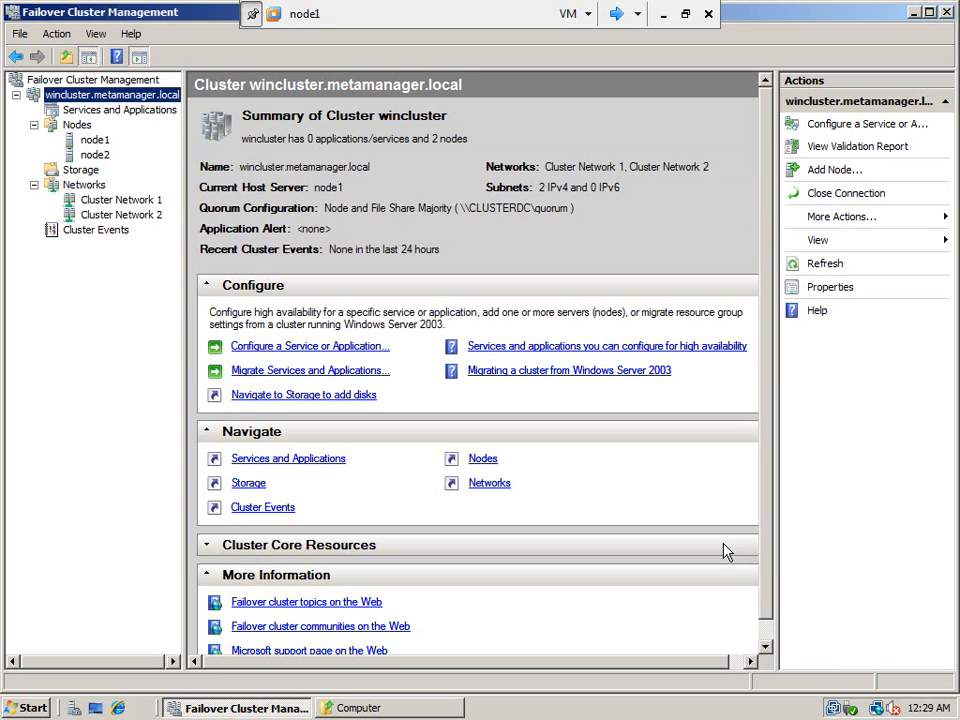
right_click(127, 98)
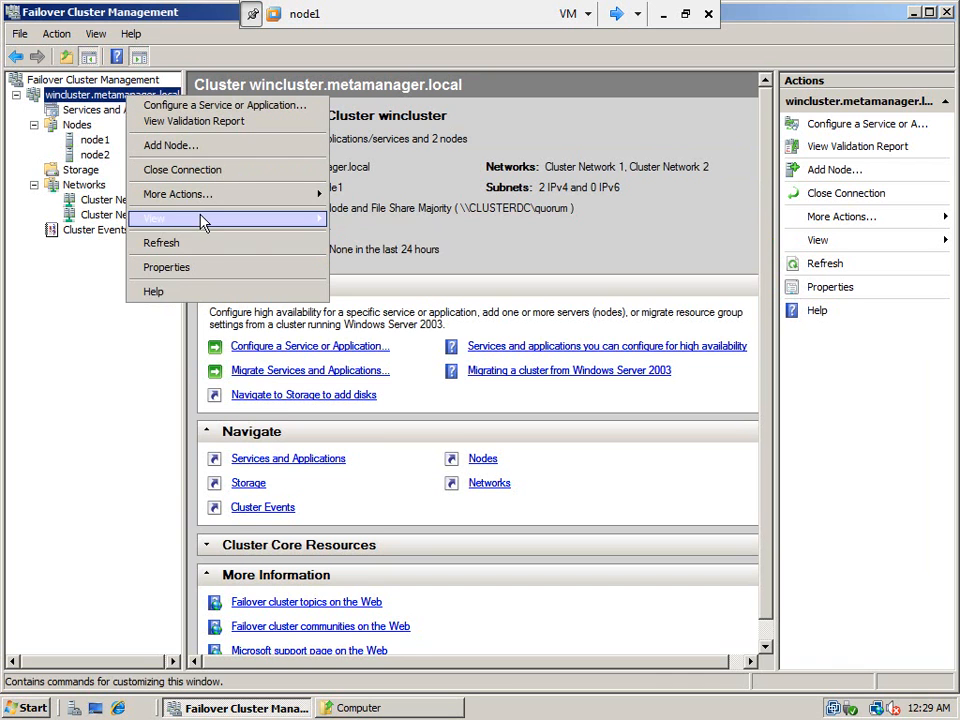
click(210, 255)
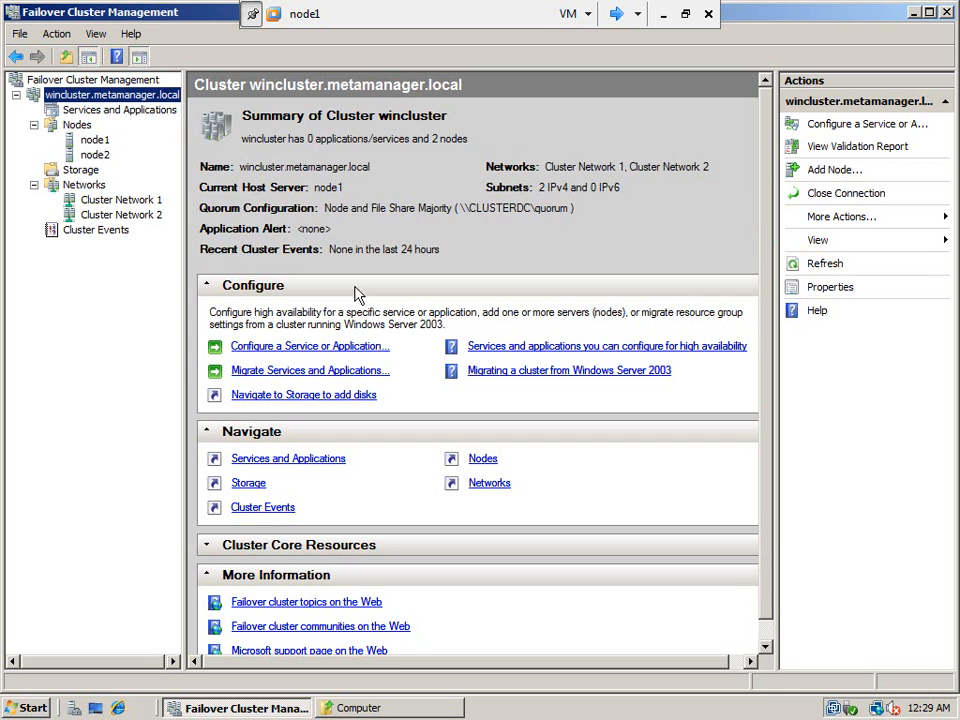
- Show the cluster Storage summary with all four disks listed
click(85, 172)
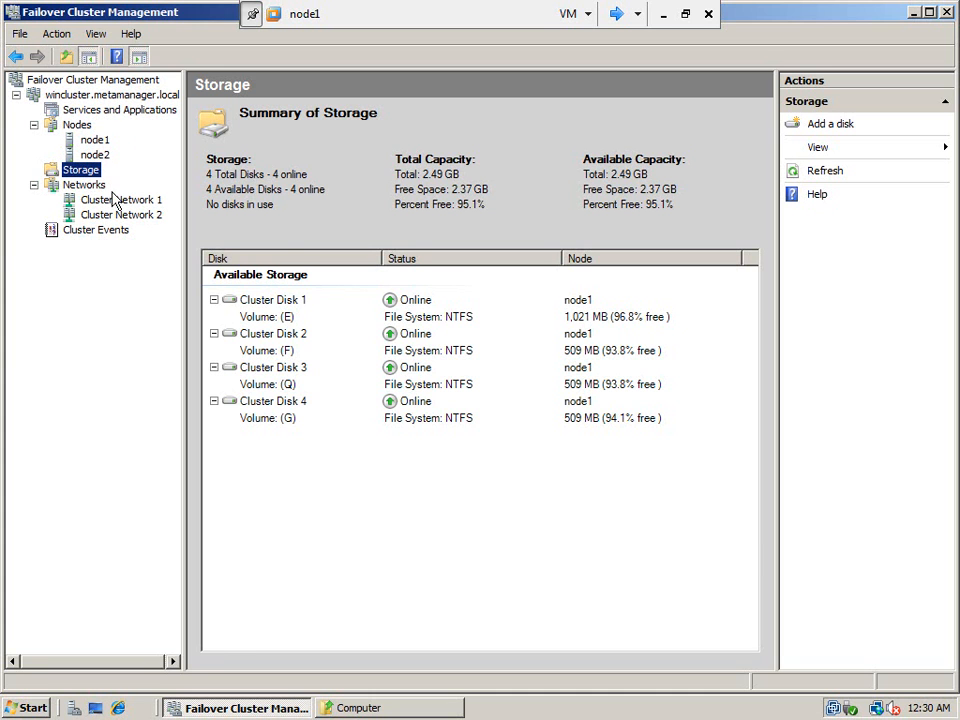
- Open \\clusterdc\c$\ from the Start menu's Run prompt
click(27, 708)
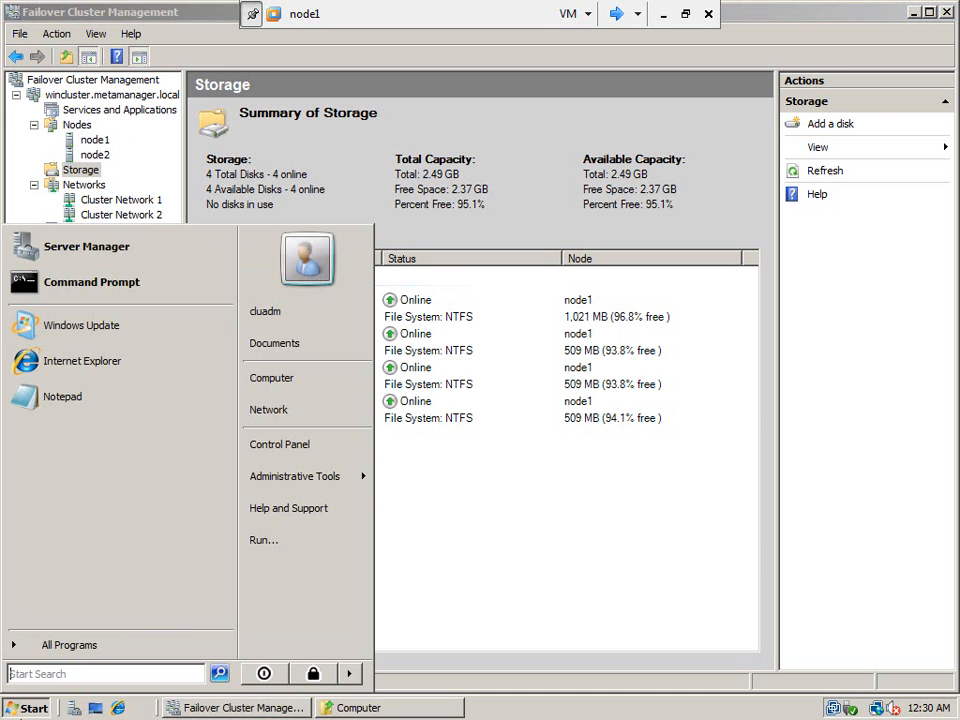
click(300, 542)
text(\\)
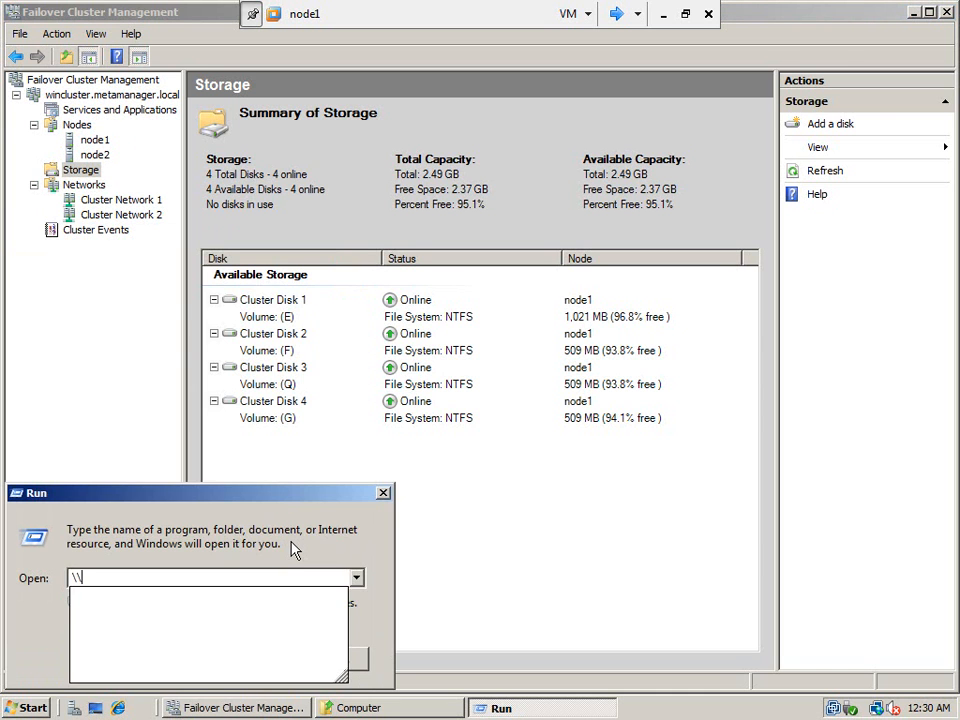
text(clusterdc)
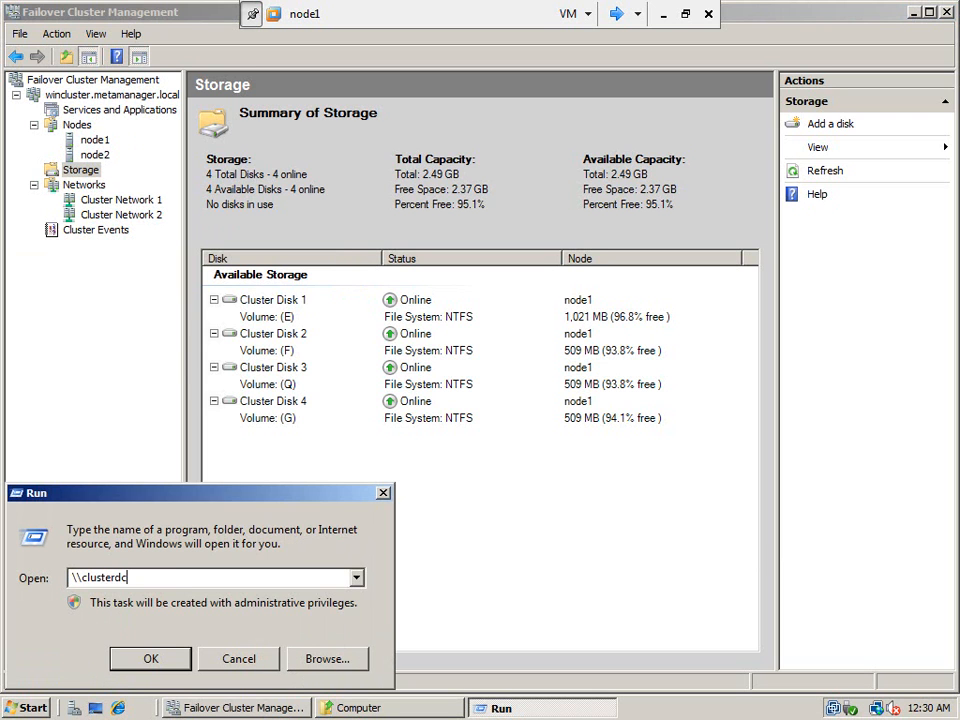
text(\c$\)
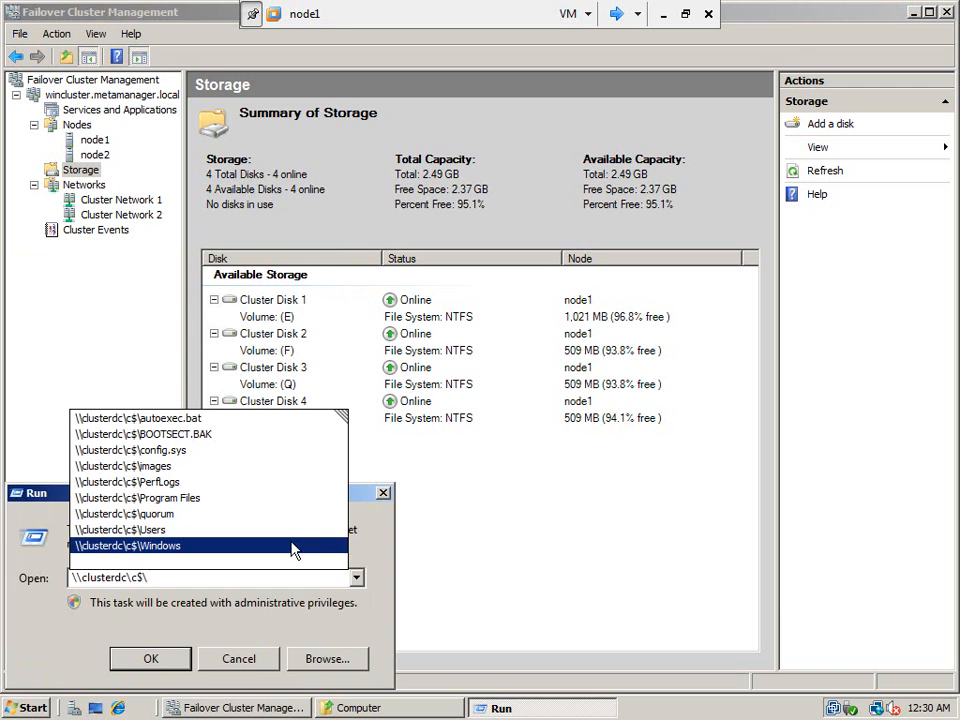
key(Return)
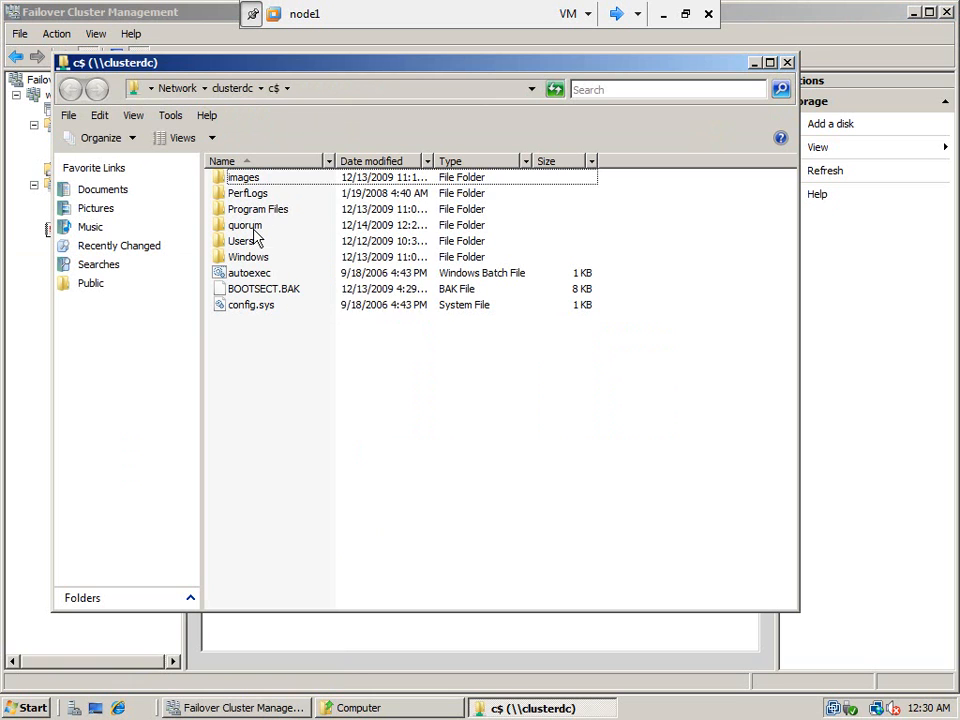
- Inspect the quorum share's GUID witness folder, then review and close node1's Computer drive listing
click(252, 224)
click(250, 225)
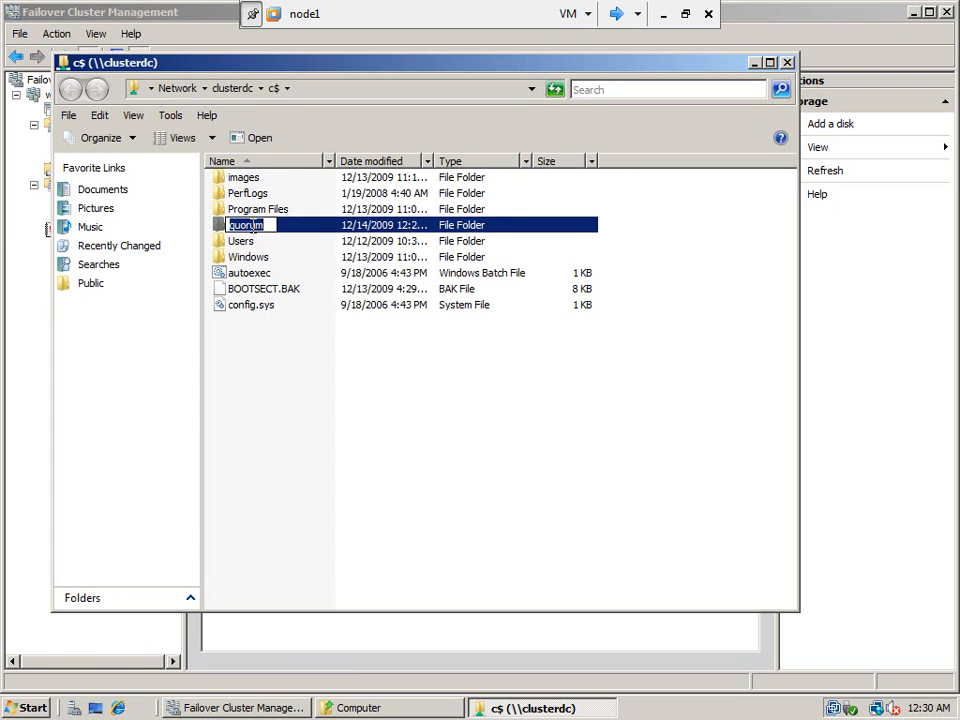
double_click(221, 228)
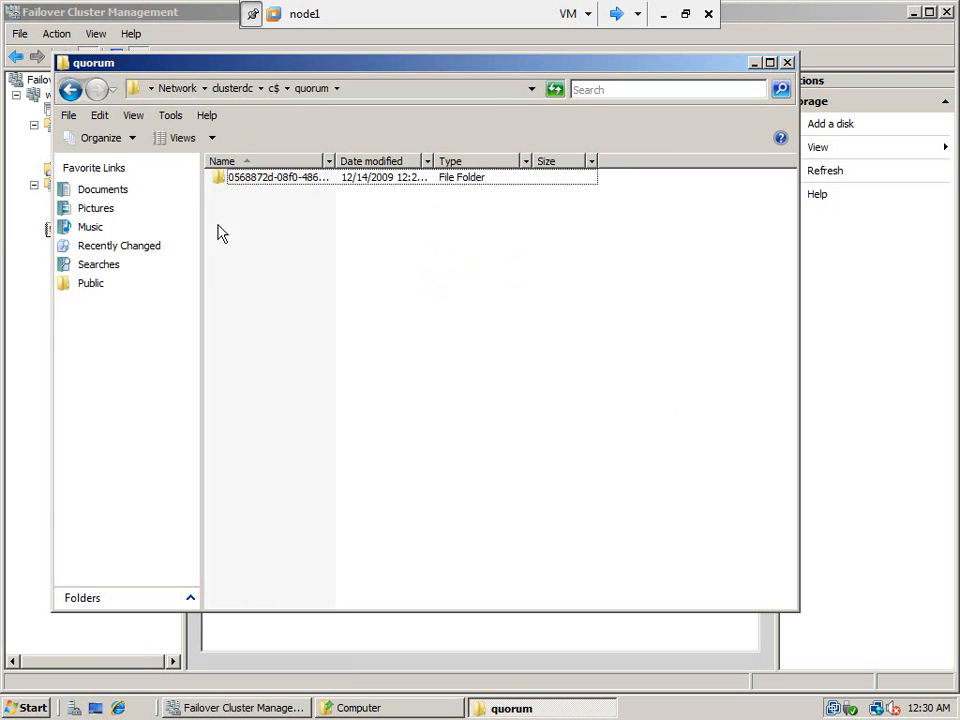
double_click(268, 179)
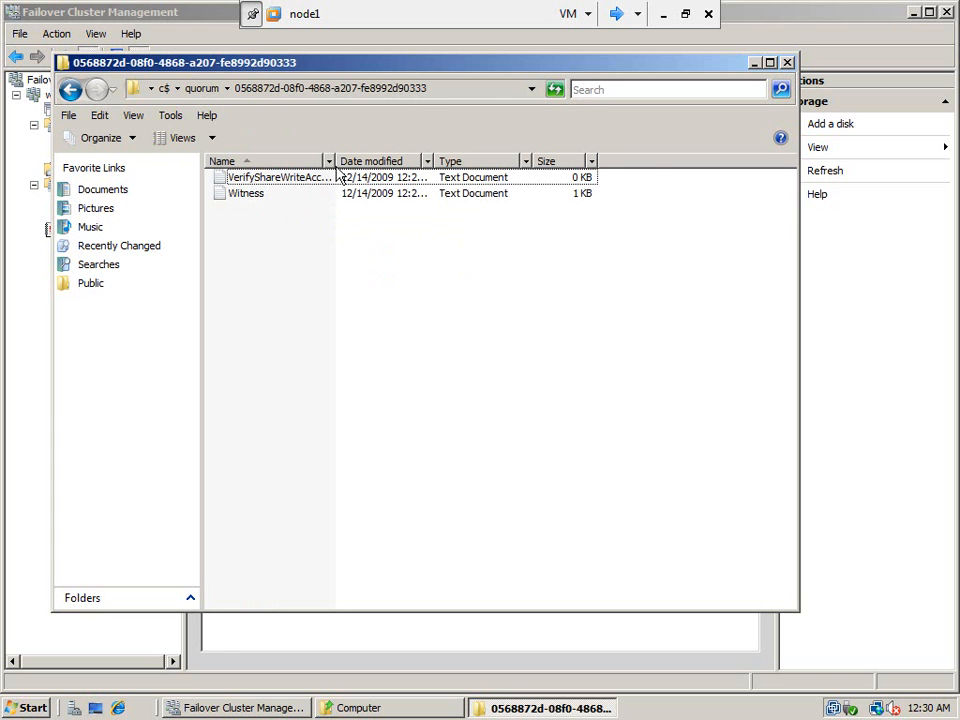
drag(333, 161, 391, 160)
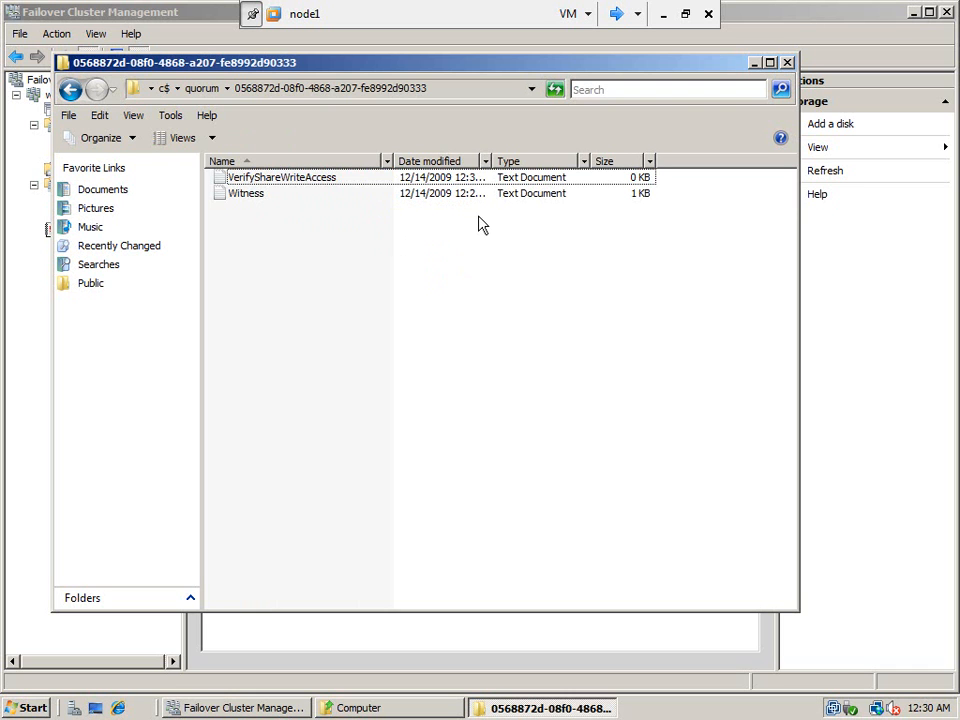
click(787, 64)
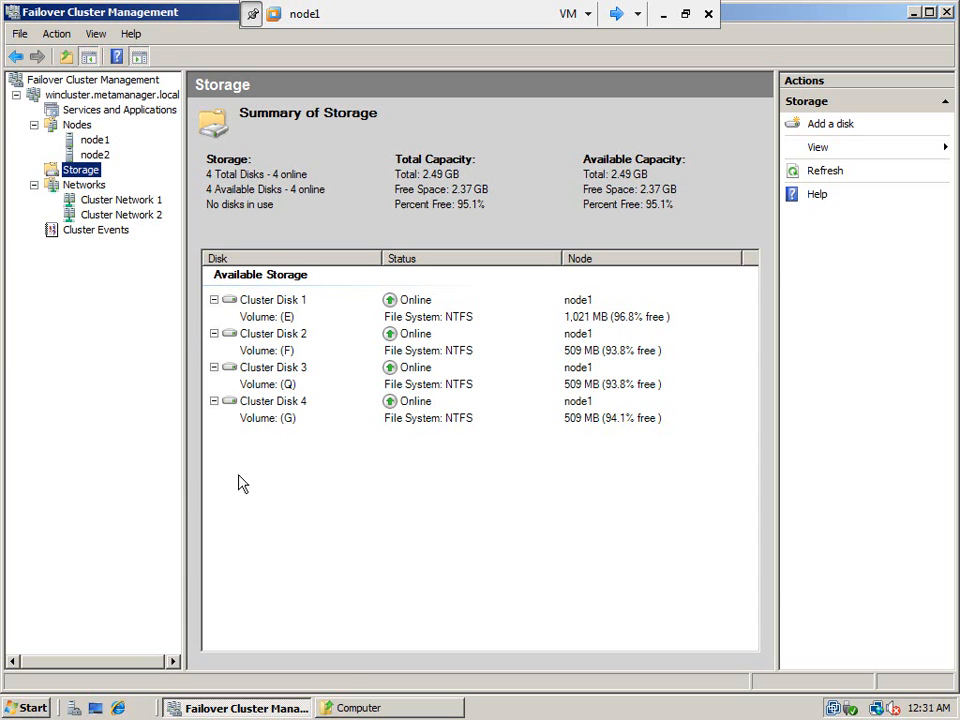
click(350, 707)
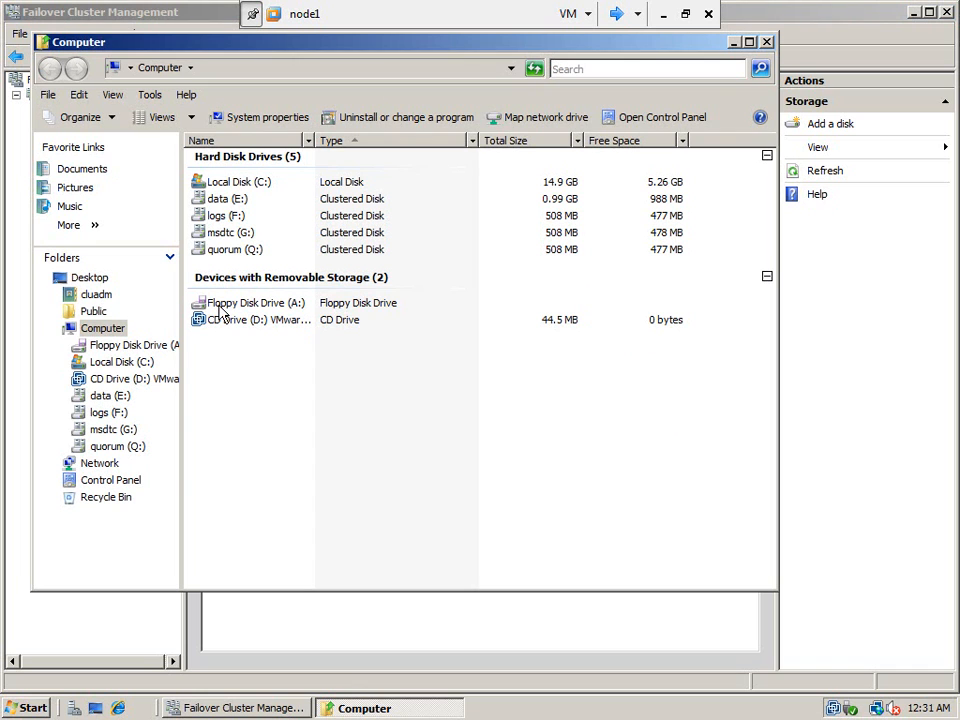
click(766, 42)
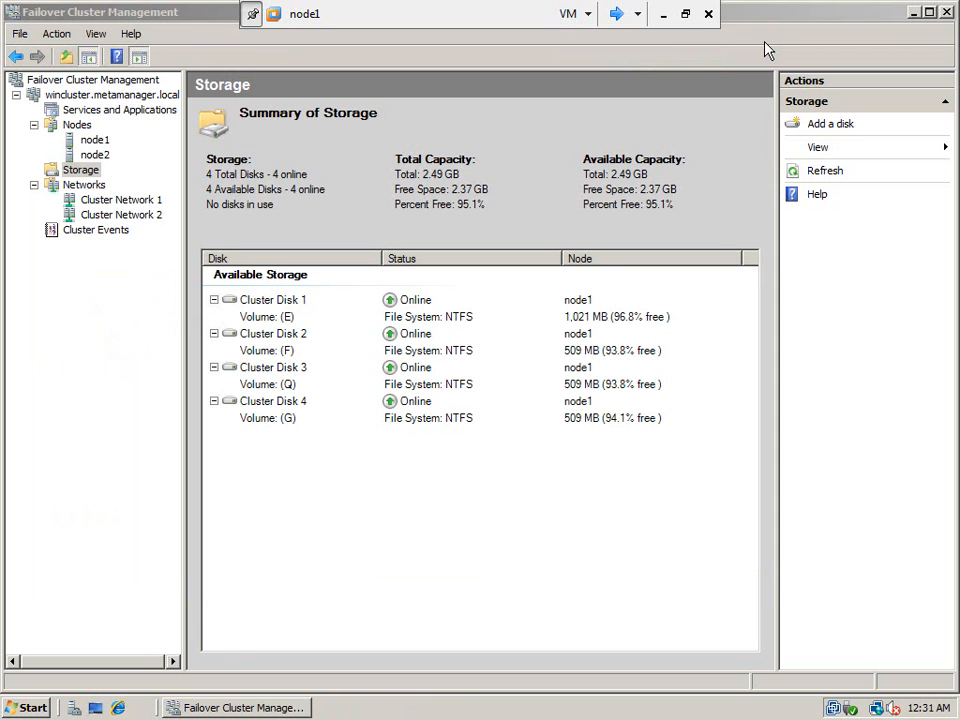
click(22, 709)
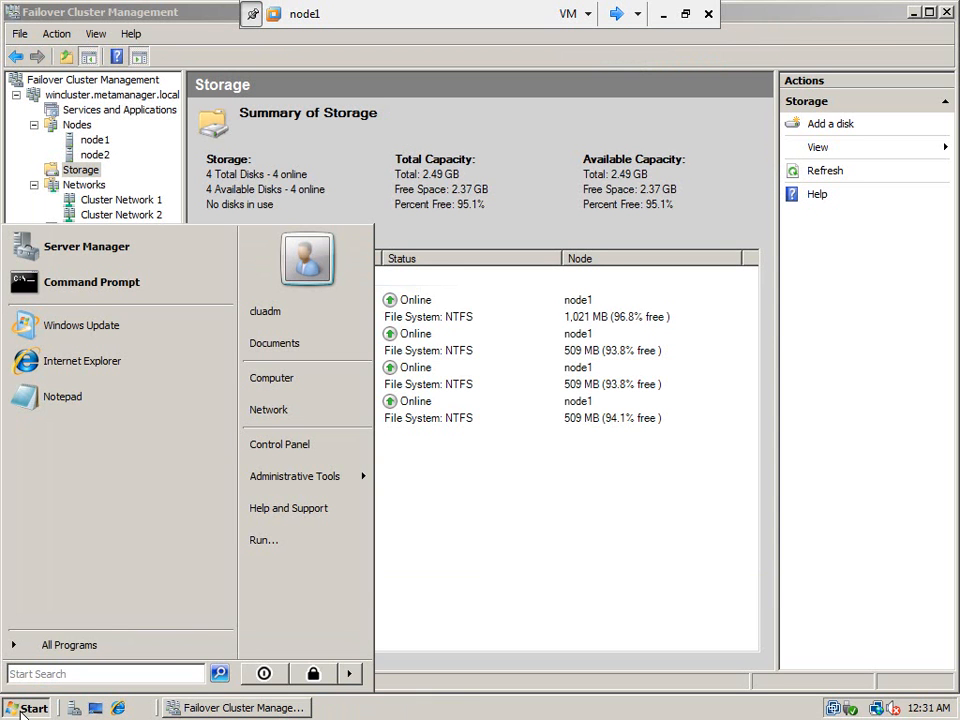
click(312, 556)
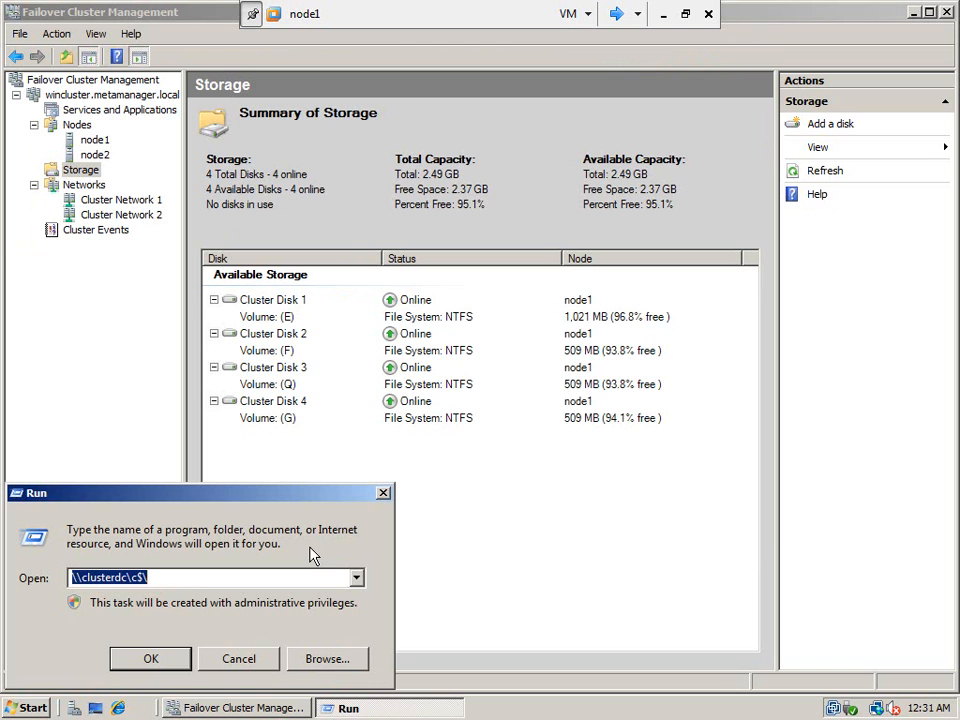
click(136, 577)
key(BackSpace)
text(e)
click(138, 664)
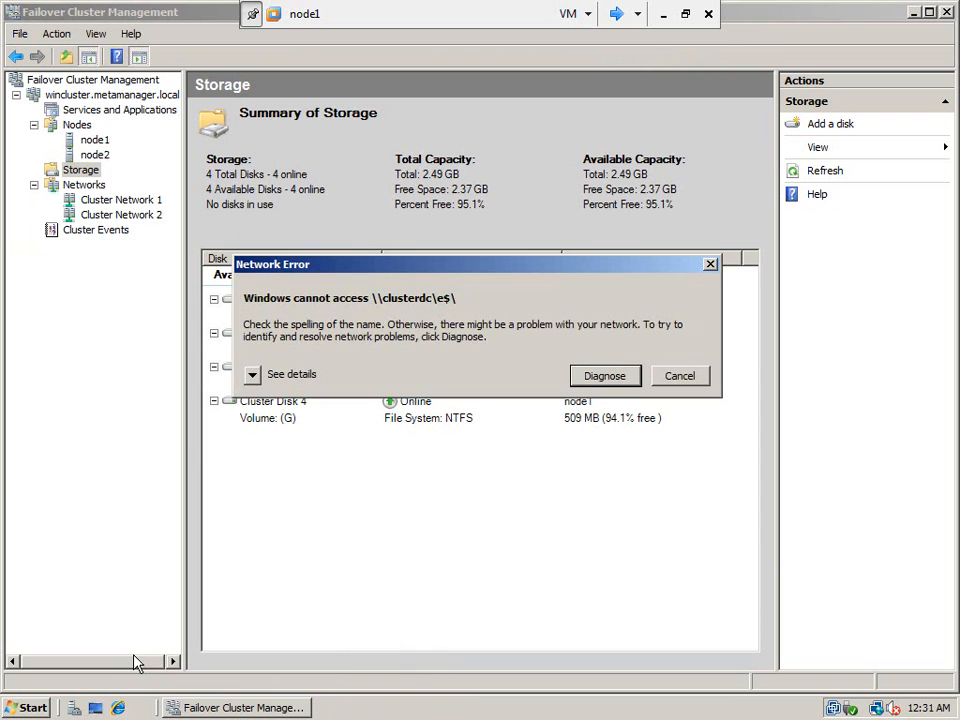
click(600, 378)
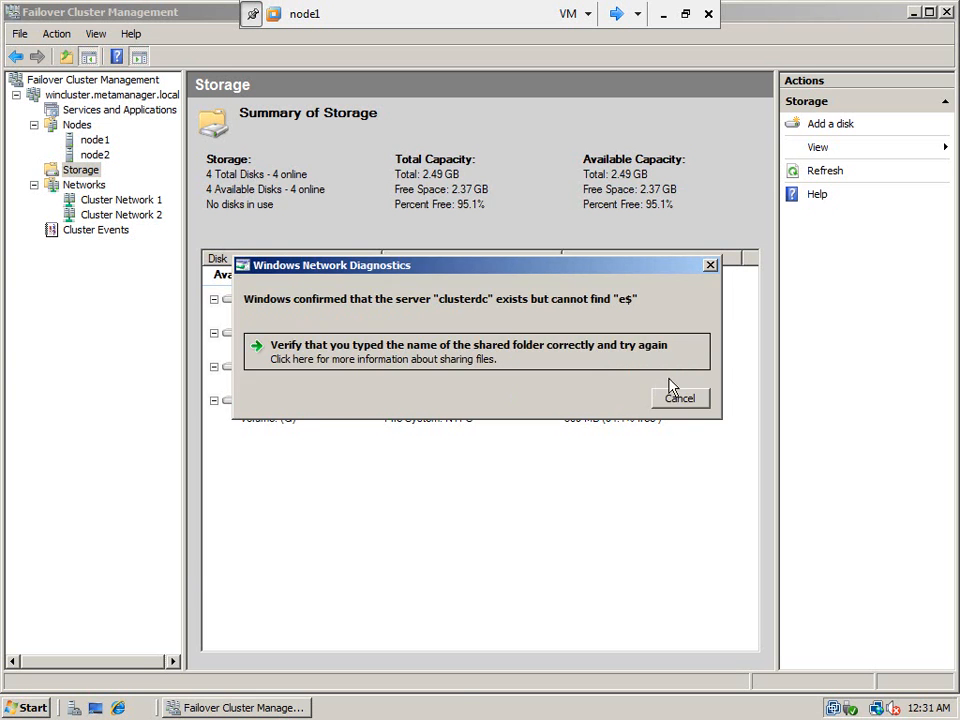
click(679, 399)
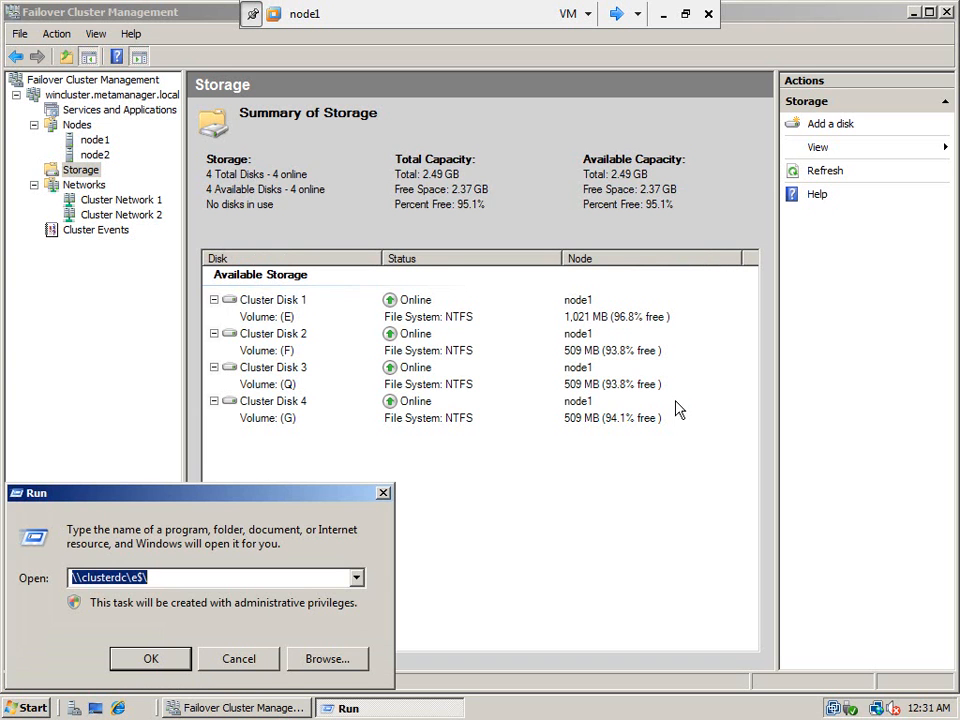
click(238, 577)
key(Left)
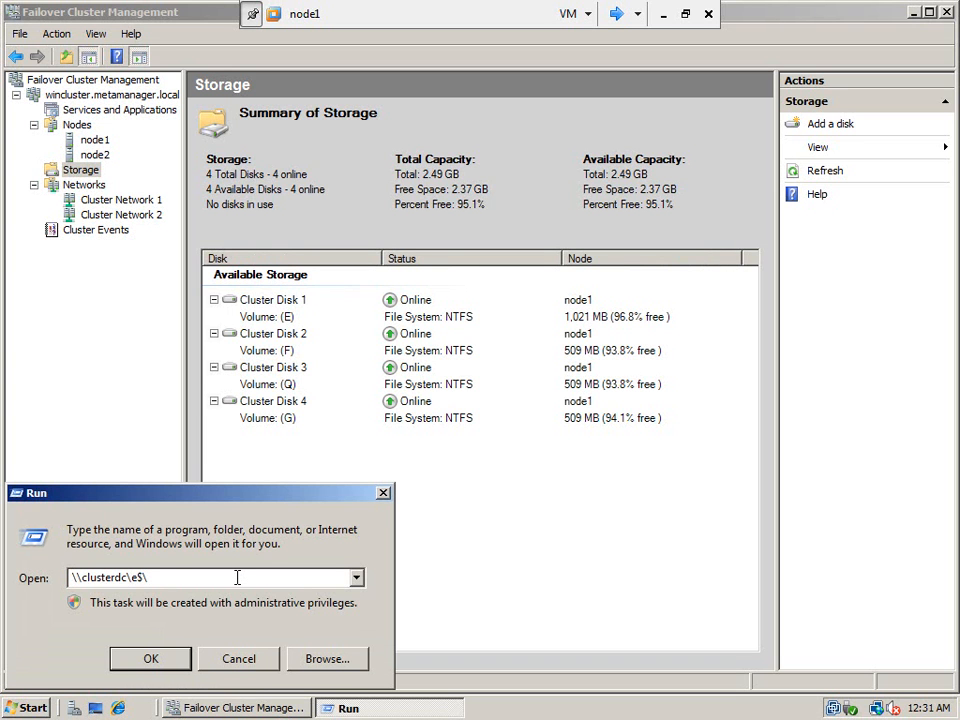
key(Delete)
text(f)
click(175, 658)
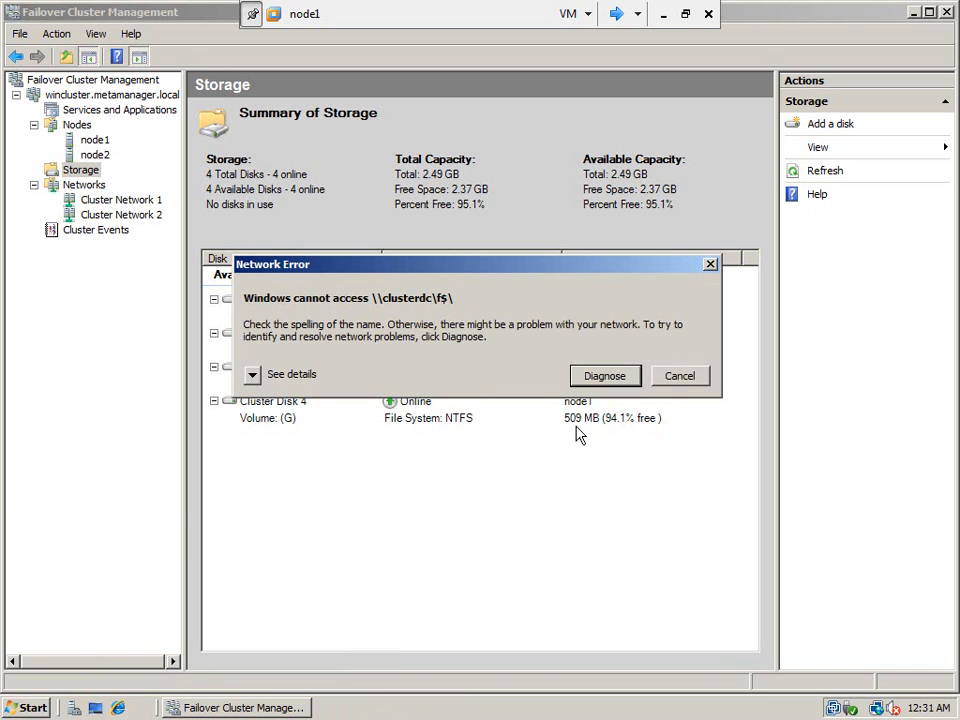
click(676, 377)
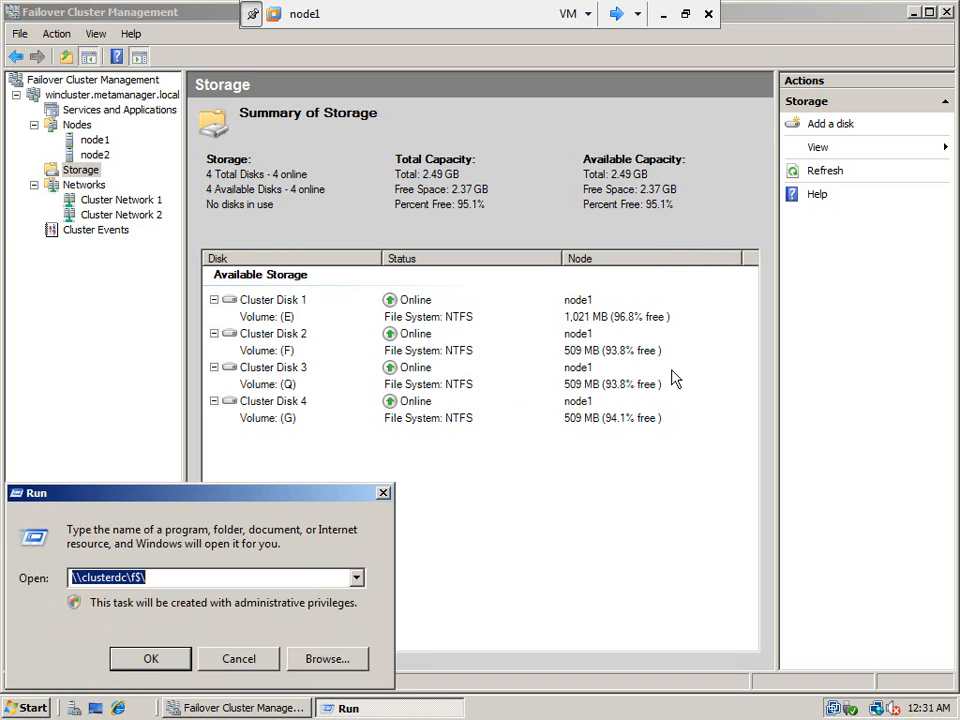
click(251, 656)
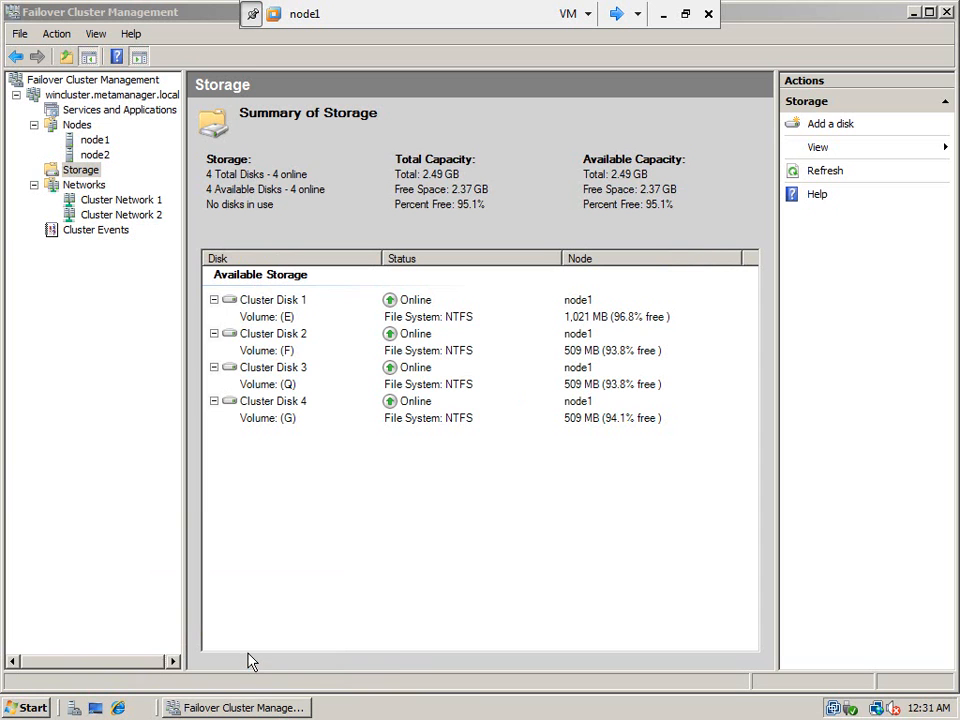
- Switch the console to the clusterdc VM and log in with the account password
click(617, 13)
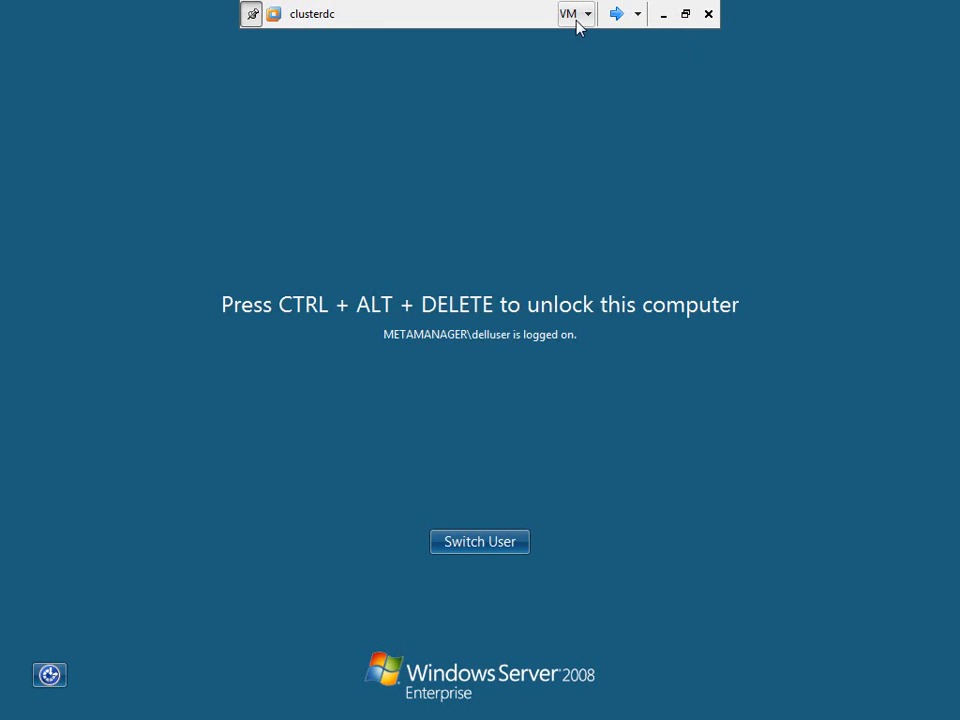
click(574, 16)
click(425, 268)
text(********)
key(Return)
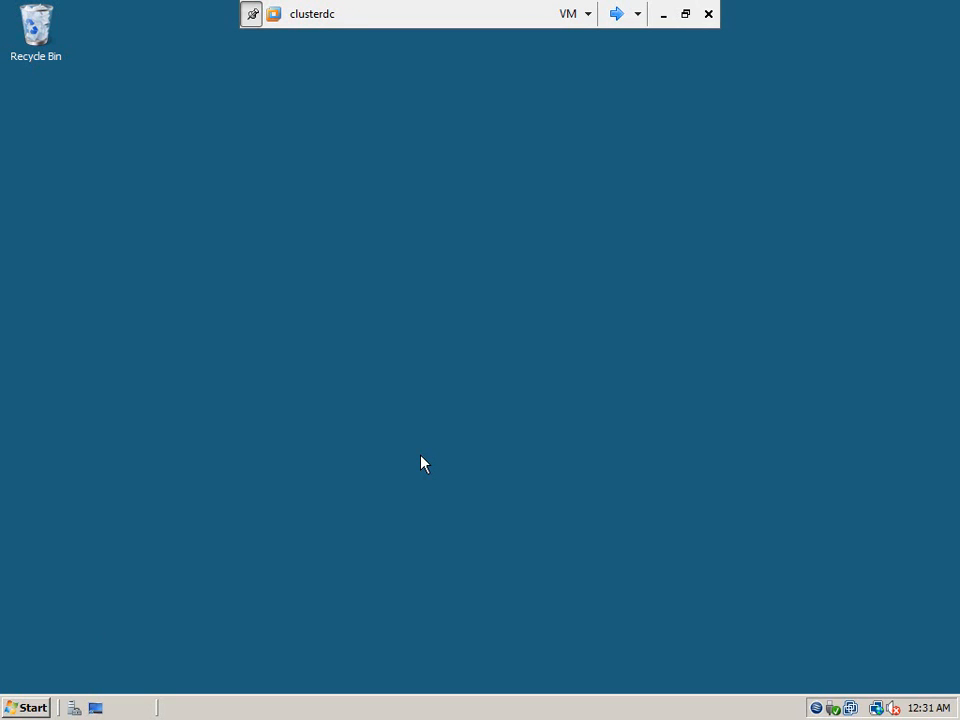
- Browse Computer to the KINGSTON (E:) USB drive to check its contents, then close Explorer
right_click(30, 707)
click(78, 636)
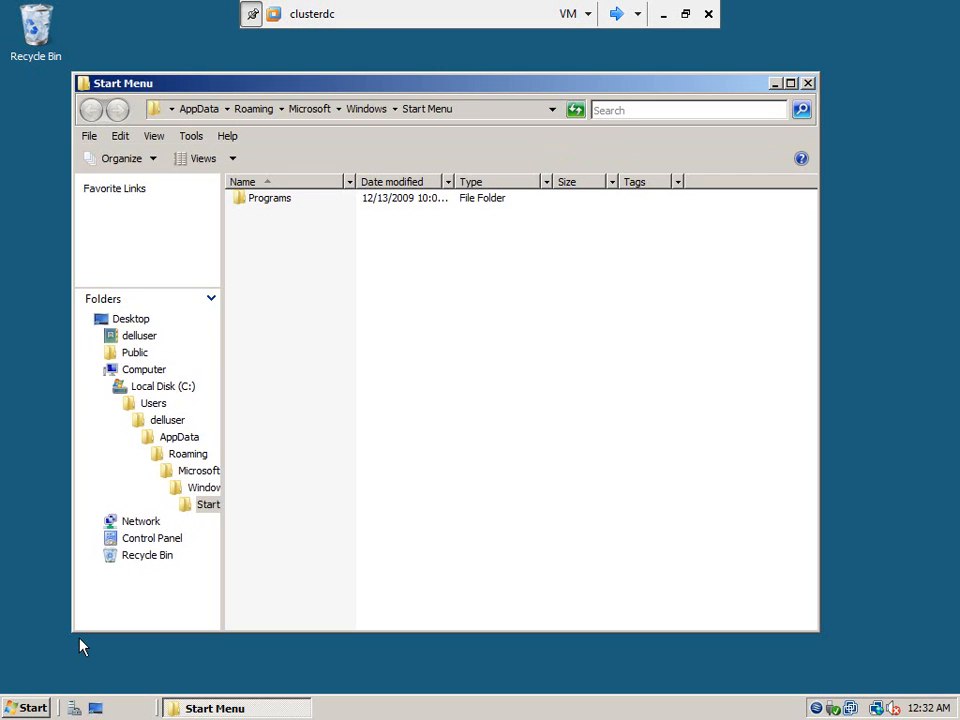
click(219, 339)
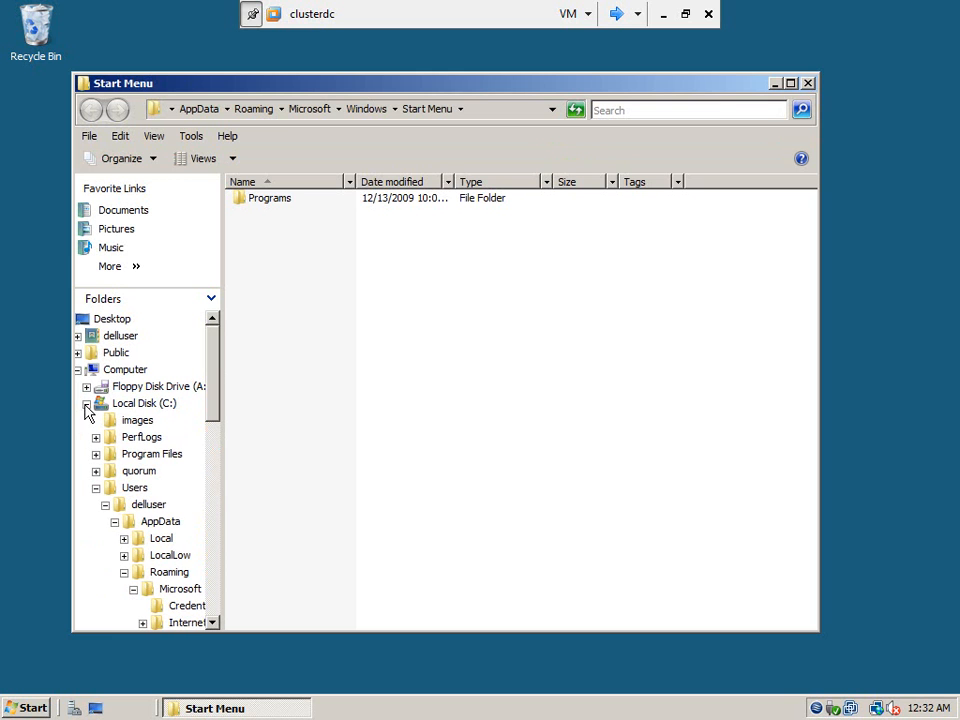
click(87, 404)
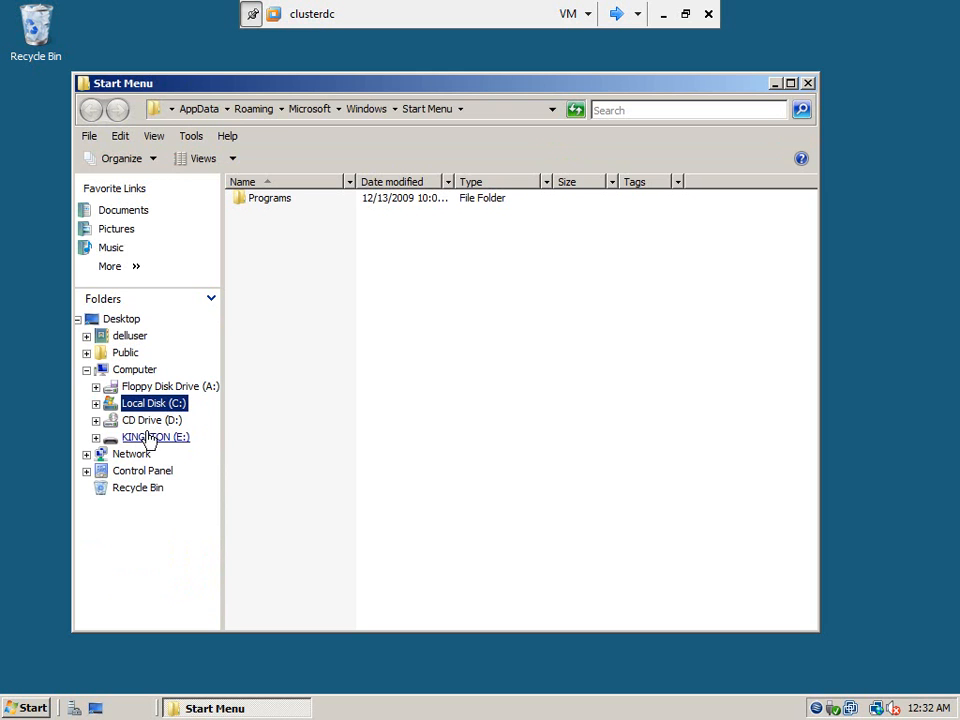
click(140, 370)
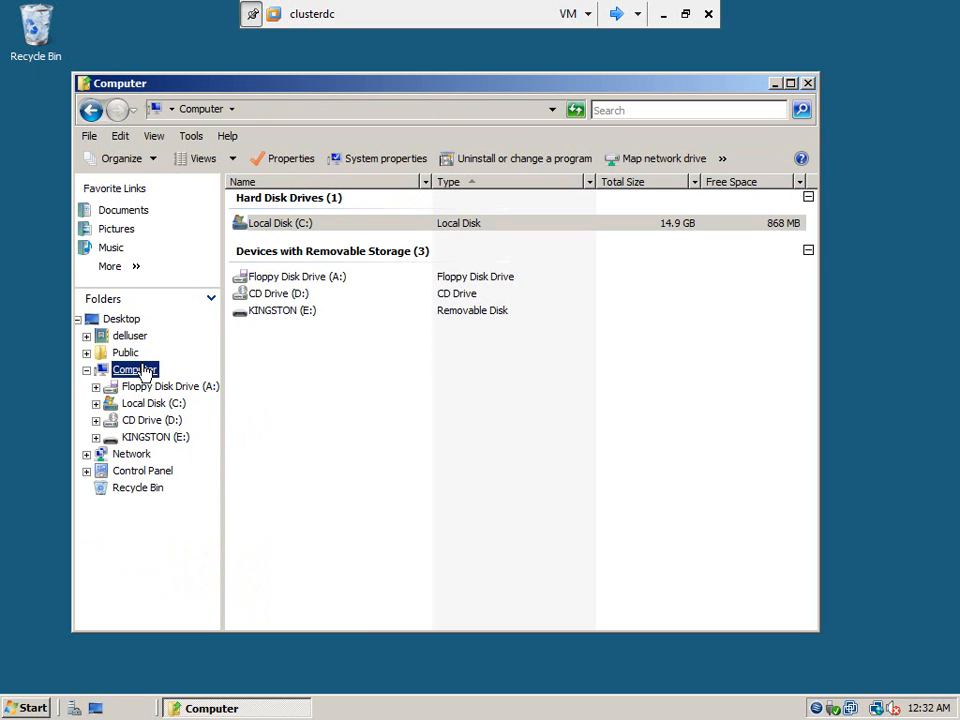
click(272, 316)
double_click(270, 312)
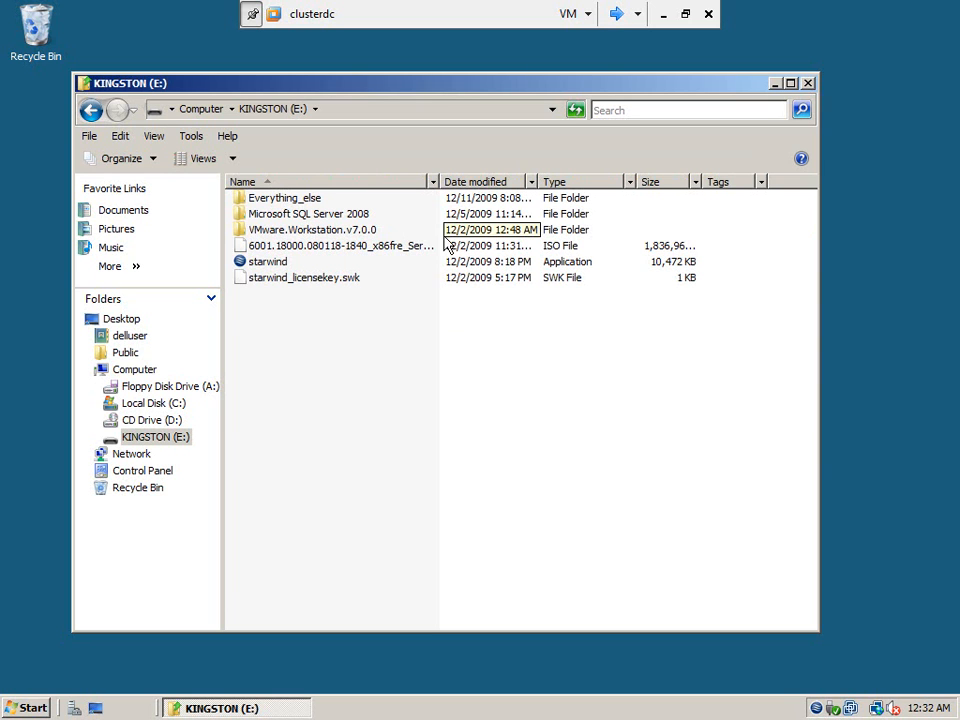
click(808, 83)
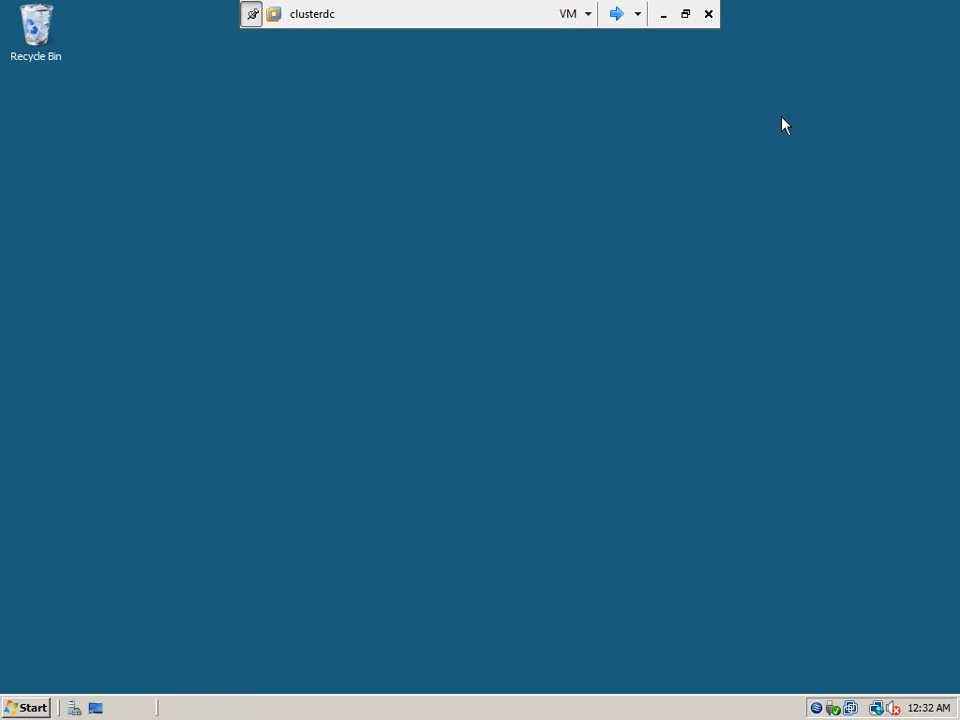
- Cycle the VMware console over to node1, where the KINGSTON (H:) drive appeared
click(617, 14)
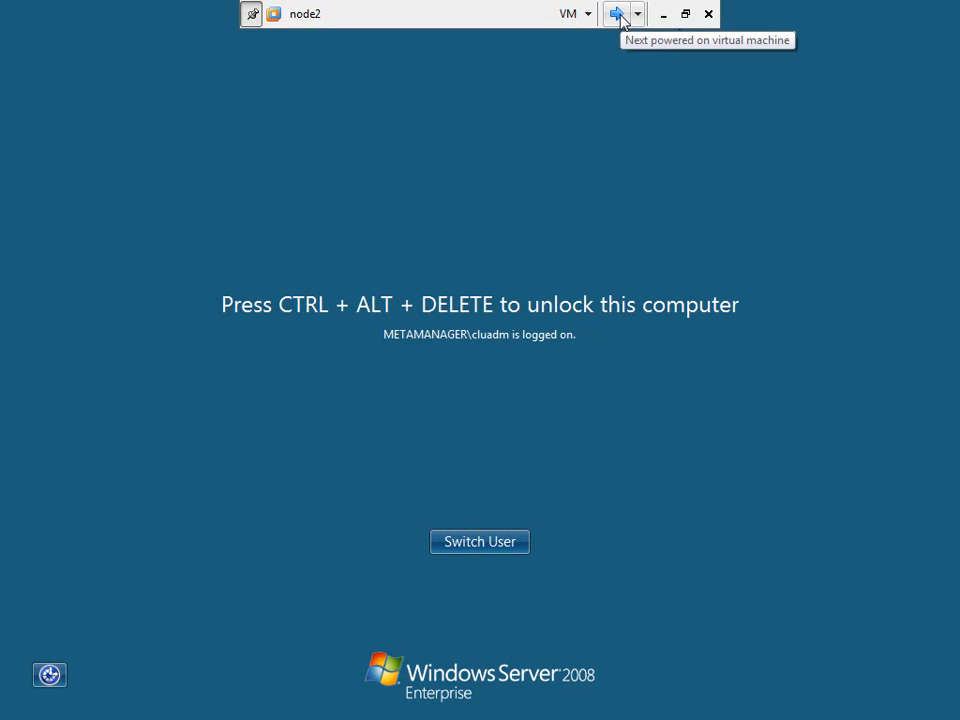
click(617, 14)
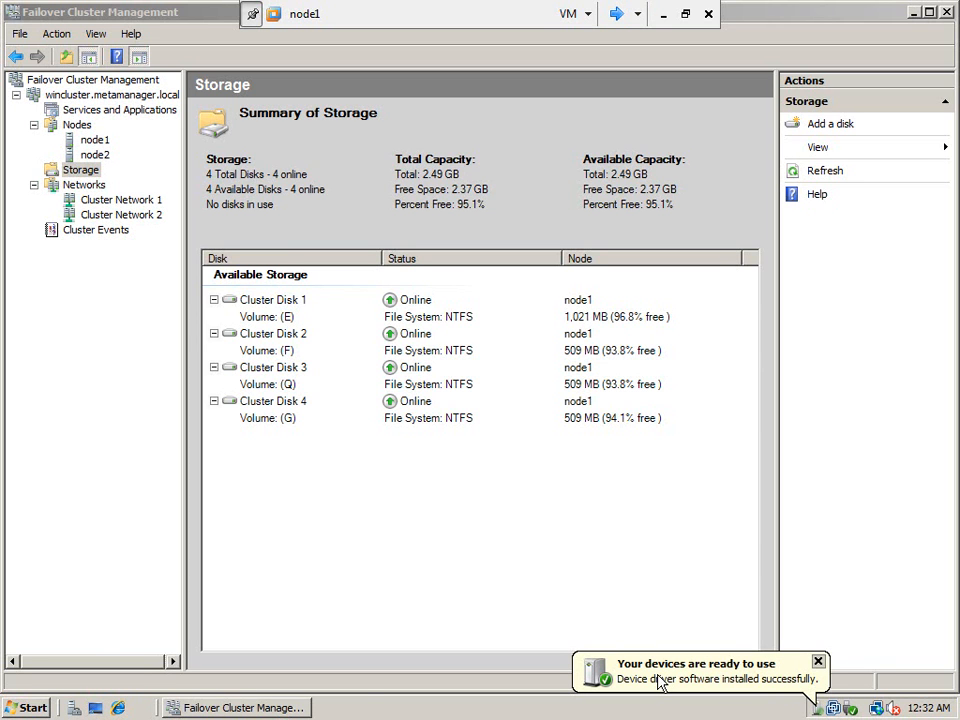
right_click(14, 707)
- Open the KINGSTON (H:) drive from its AutoPlay prompt and enter the Microsoft SQL Server 2008 folder
click(70, 645)
click(360, 707)
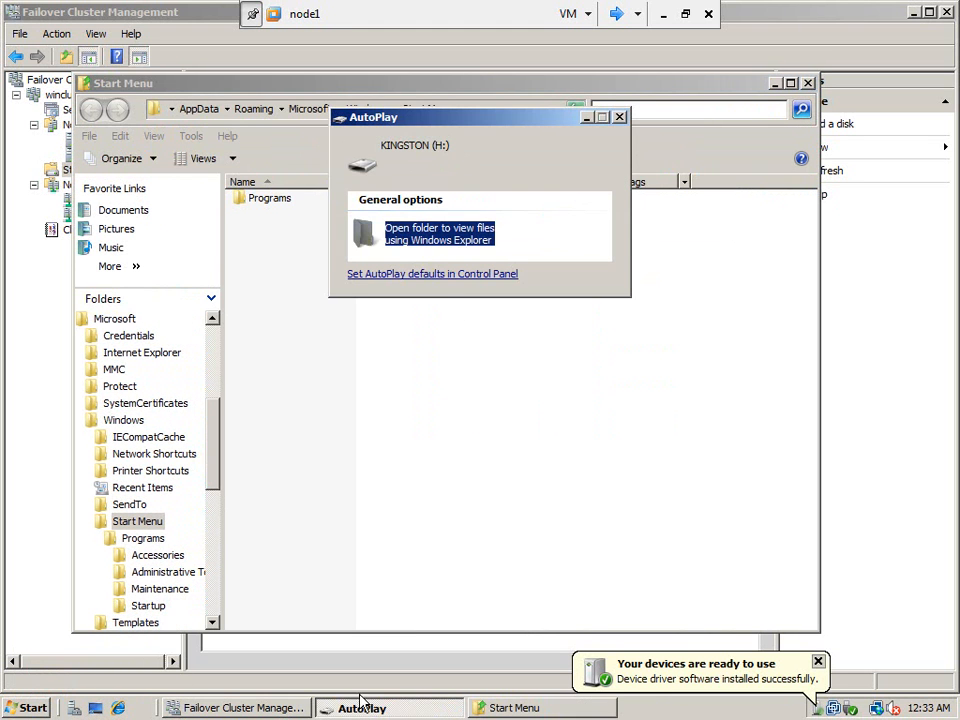
click(471, 240)
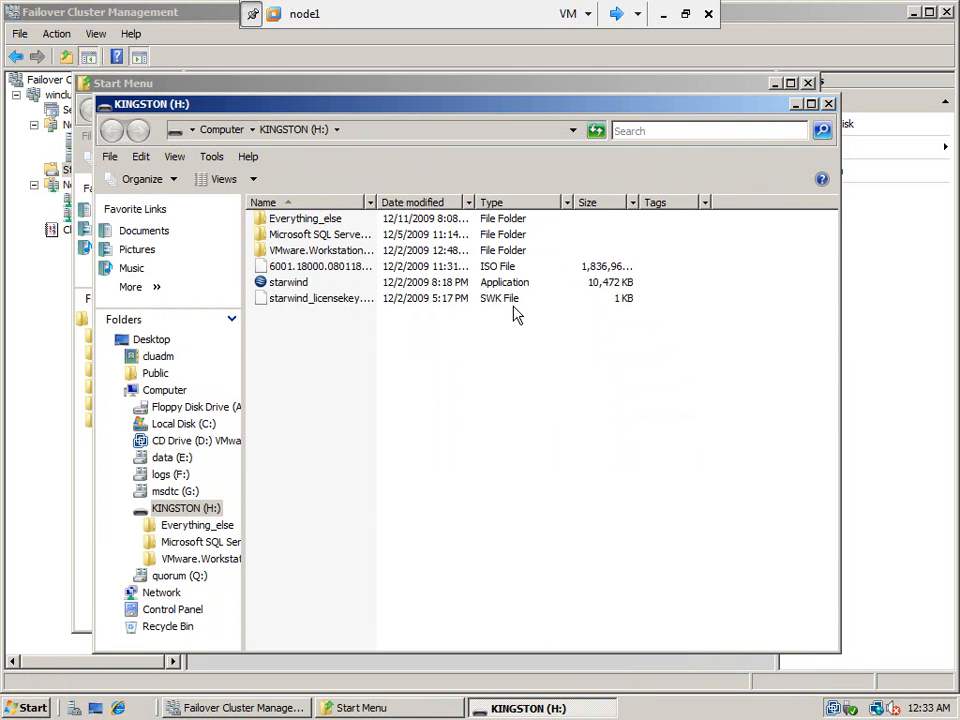
double_click(322, 236)
- Widen the Name column so file names show fully, and select SQLFULL_X86_ENU
drag(377, 201, 494, 197)
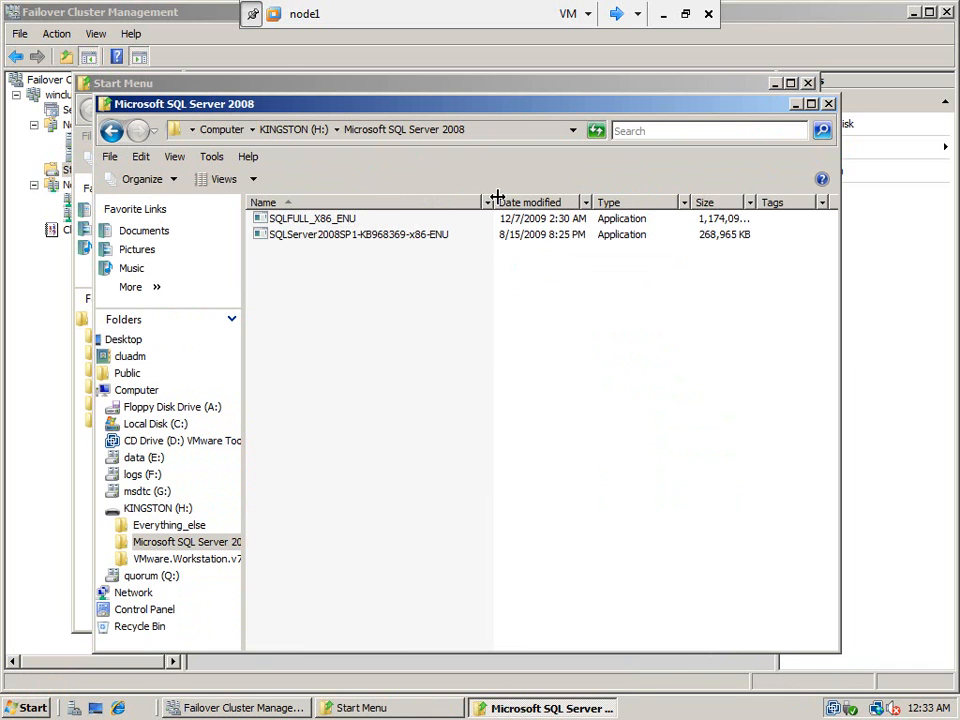
click(345, 221)
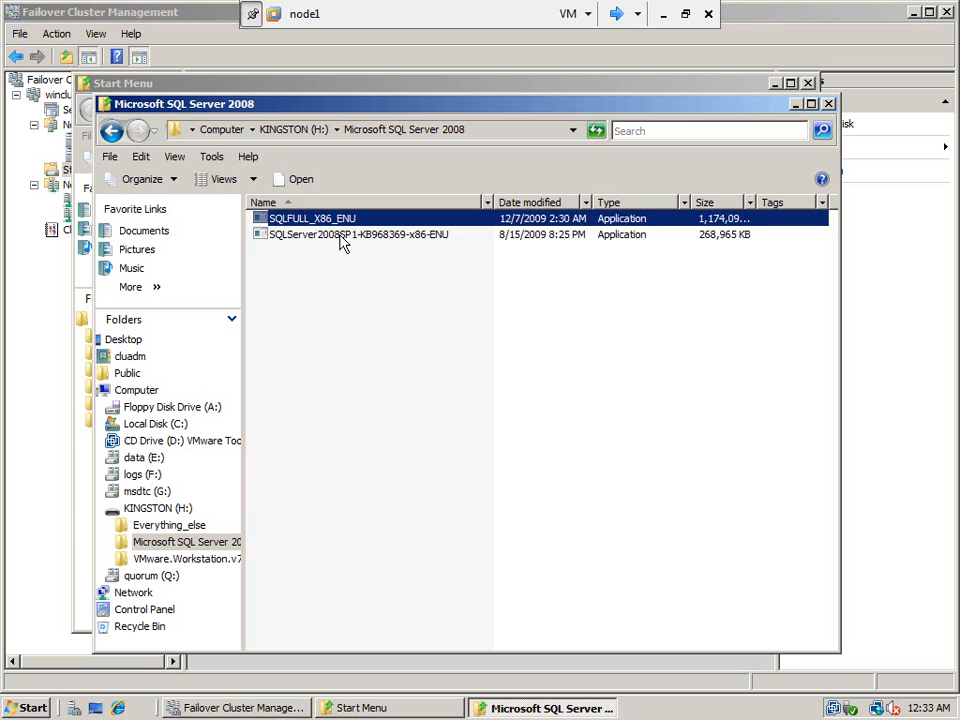
click(340, 240)
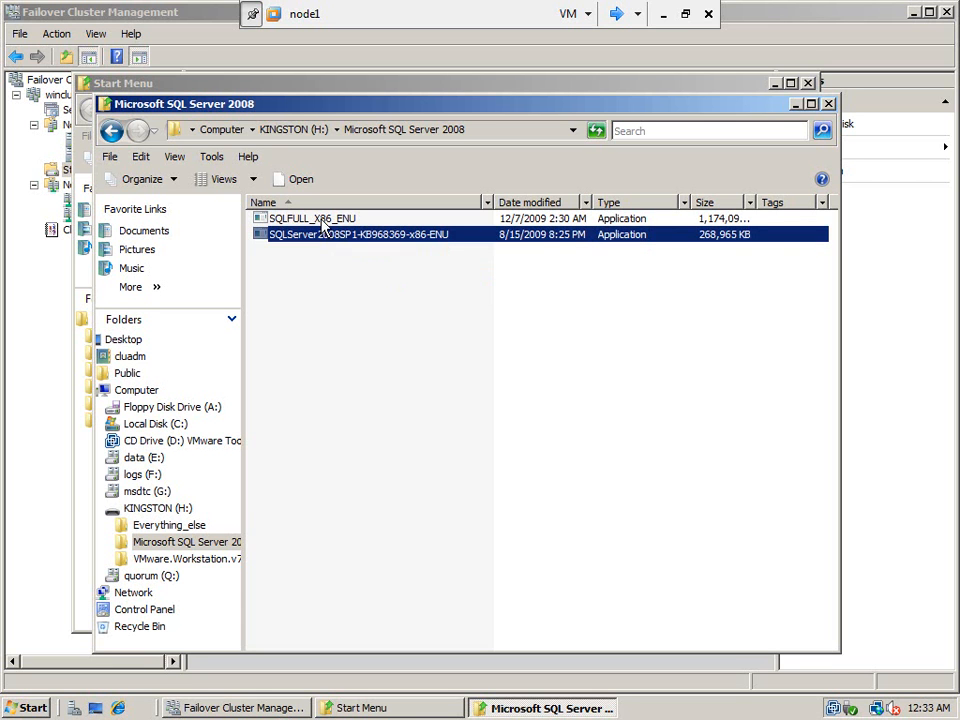
click(326, 222)
- Run SQLFULL_X86_ENU and extract it to C:\Microsoft SQL Server 2008 instead of H:
double_click(326, 222)
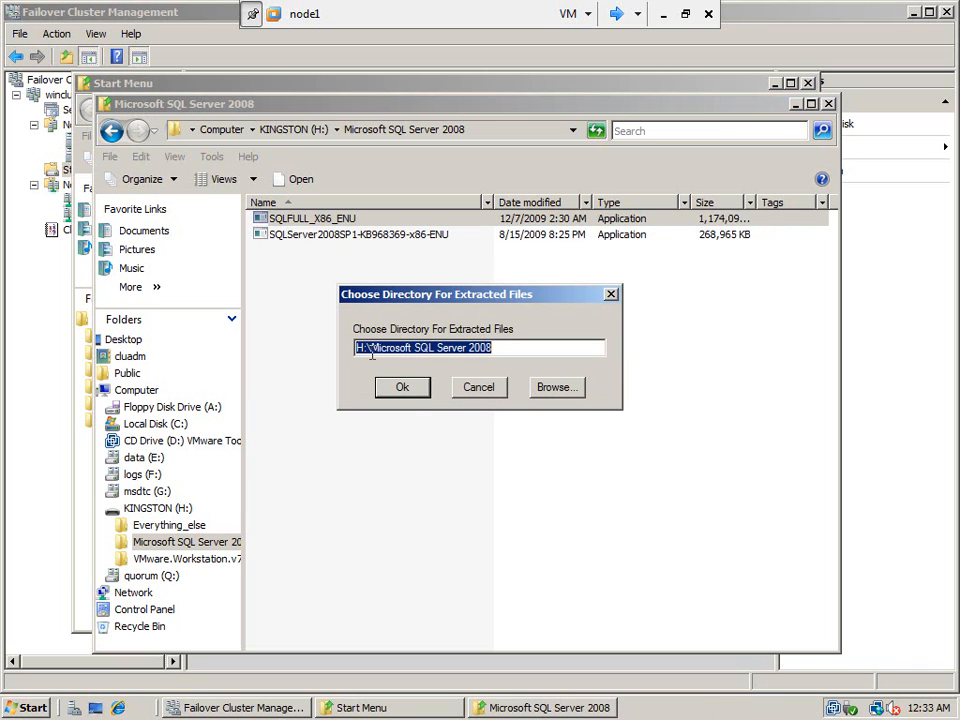
drag(364, 346, 352, 345)
text(C)
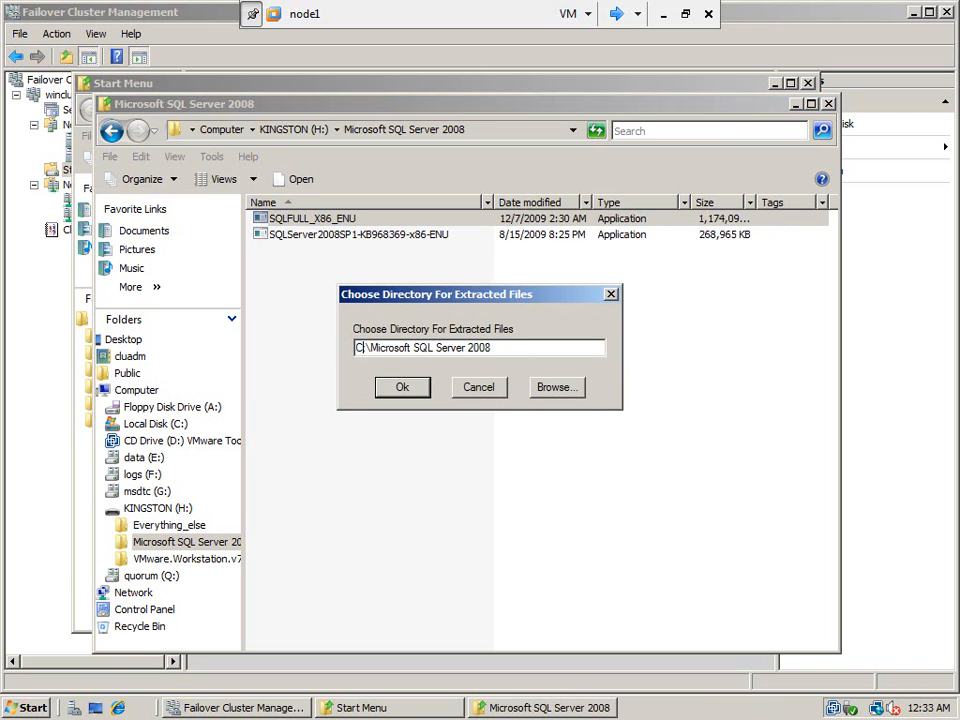
click(403, 387)
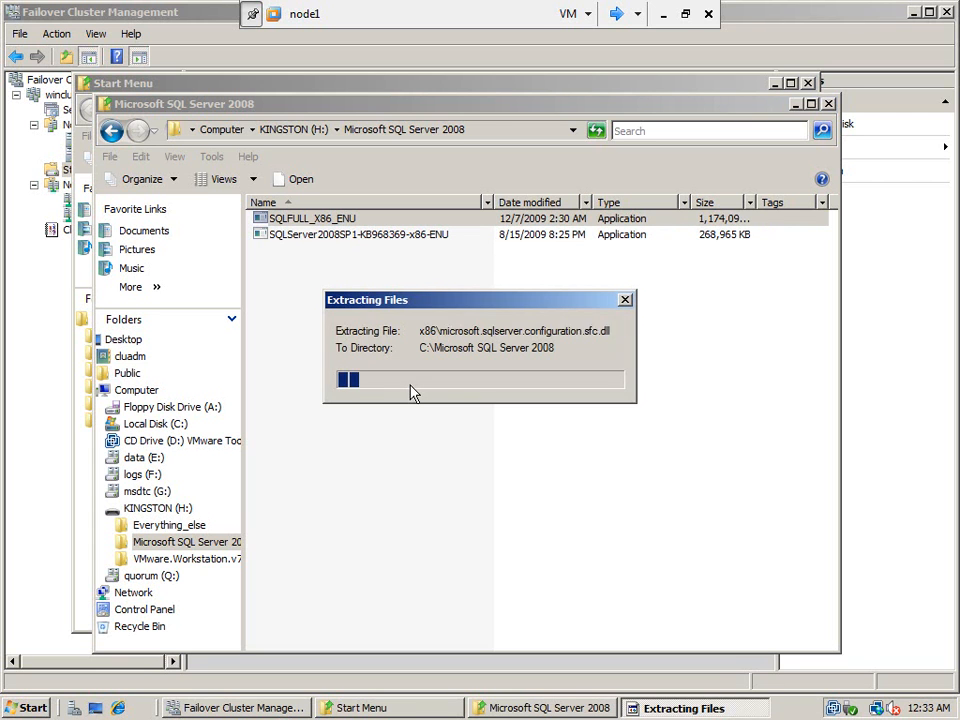